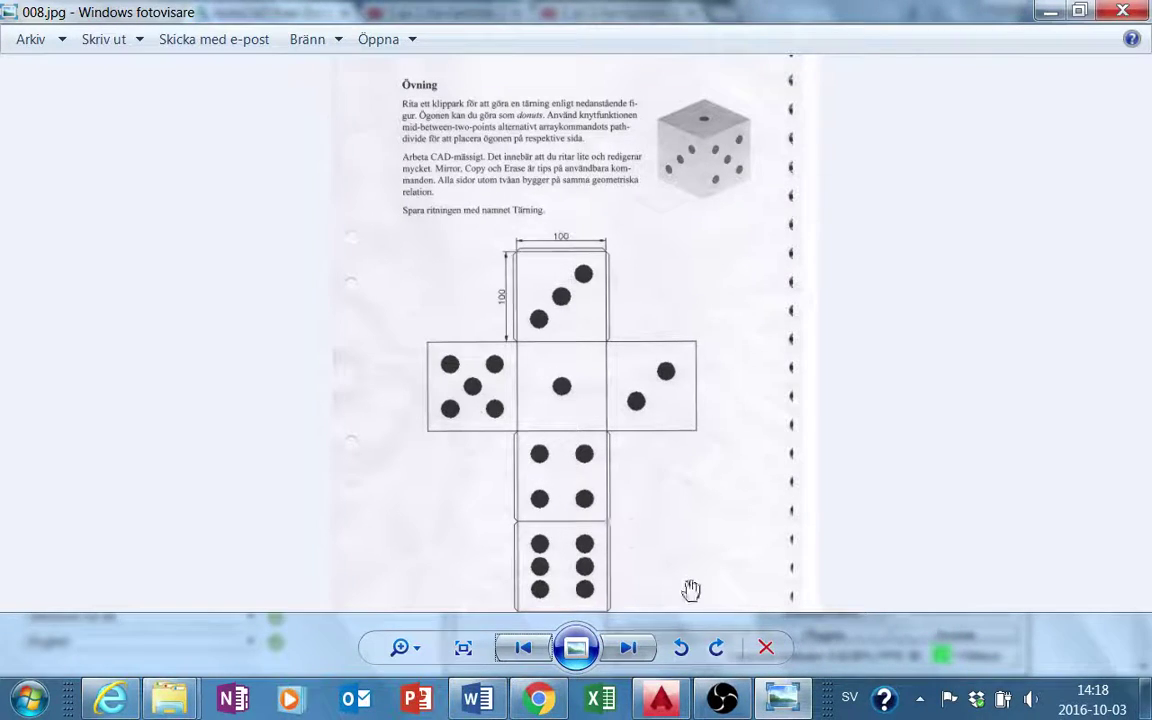
# Leave the 008.jpg exercise sheet and return to the Autocad övning.dwg drawing
pyautogui.click(652, 706)
pyautogui.scroll(-2, 540, 490)
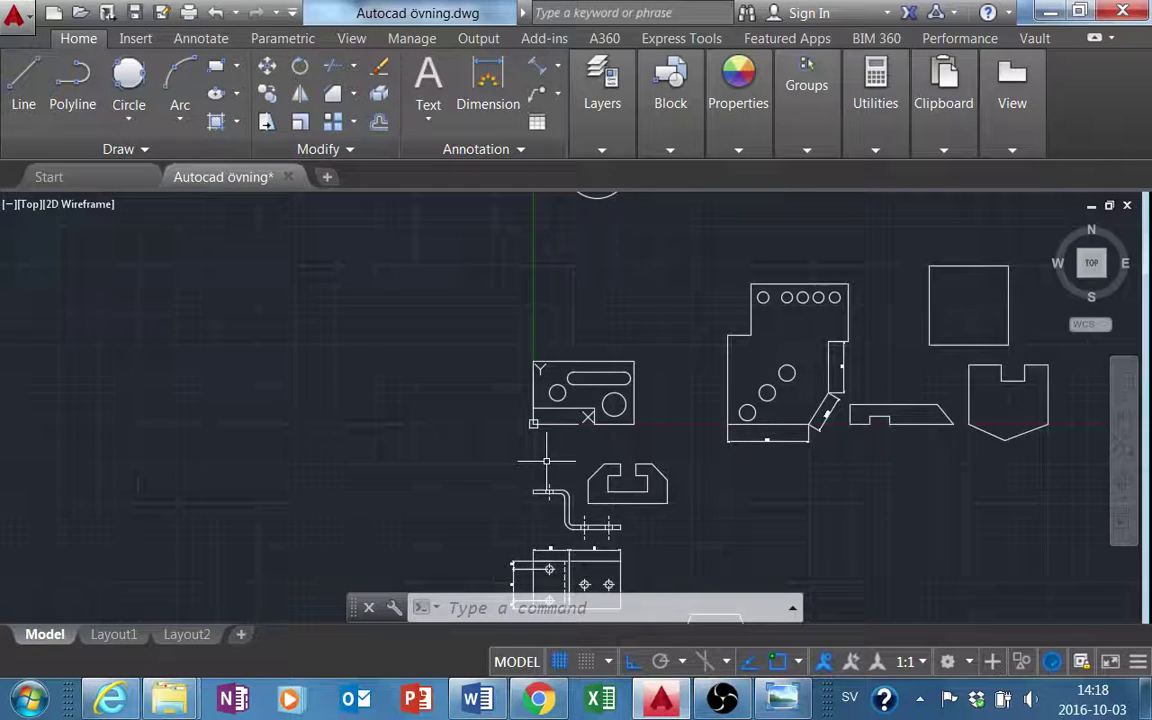
# Window-select all existing practice shapes and move them 1000 units to the right
pyautogui.moveTo(546, 461); pyautogui.dragTo(530, 431, button='middle')
pyautogui.scroll(-2, 511, 418)
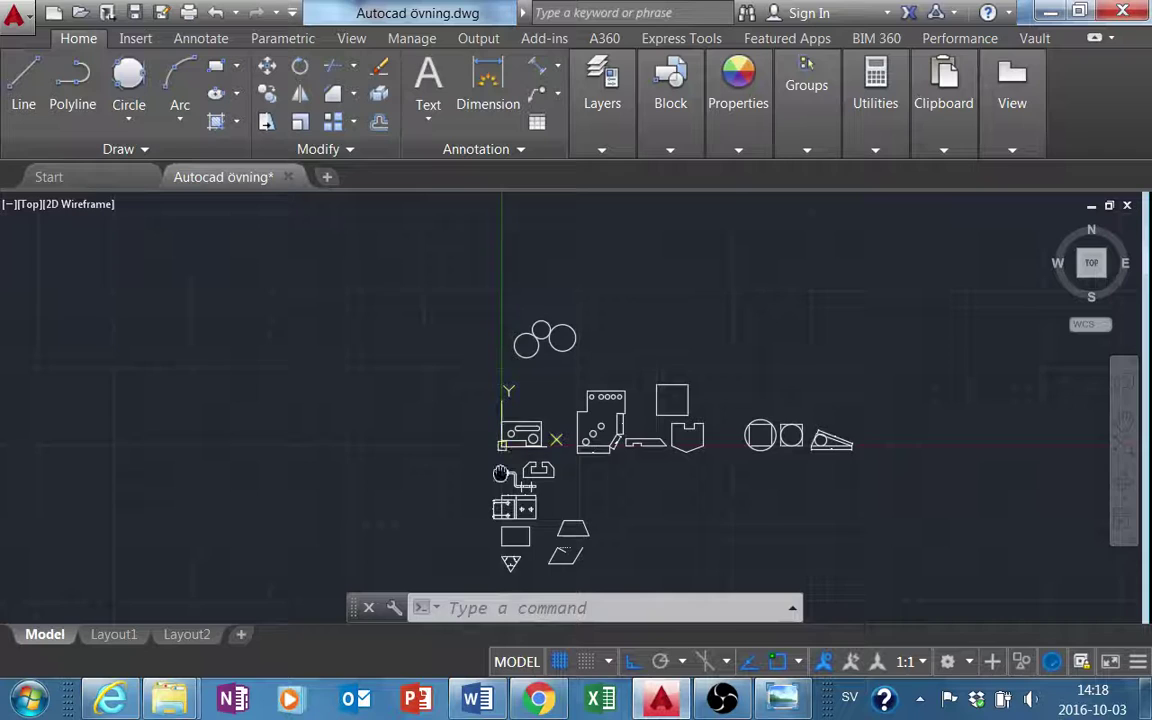
pyautogui.moveTo(500, 474); pyautogui.dragTo(486, 380, button='middle')
pyautogui.click(460, 514)
pyautogui.click(835, 207)
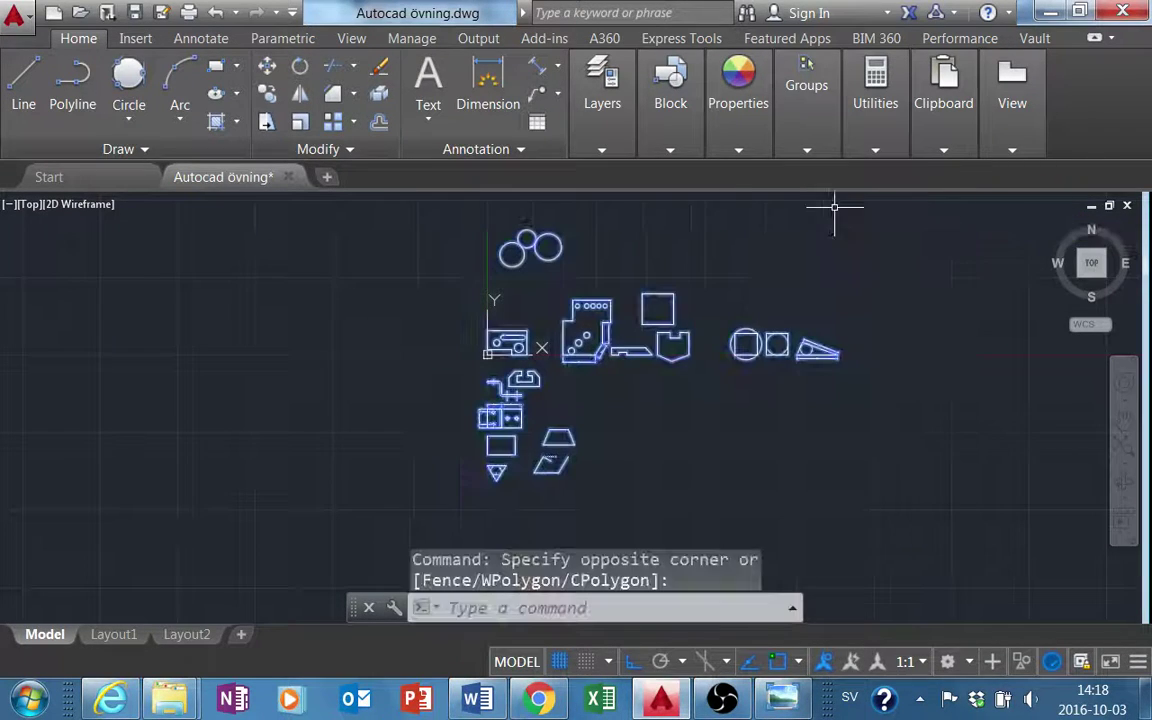
pyautogui.click(267, 66)
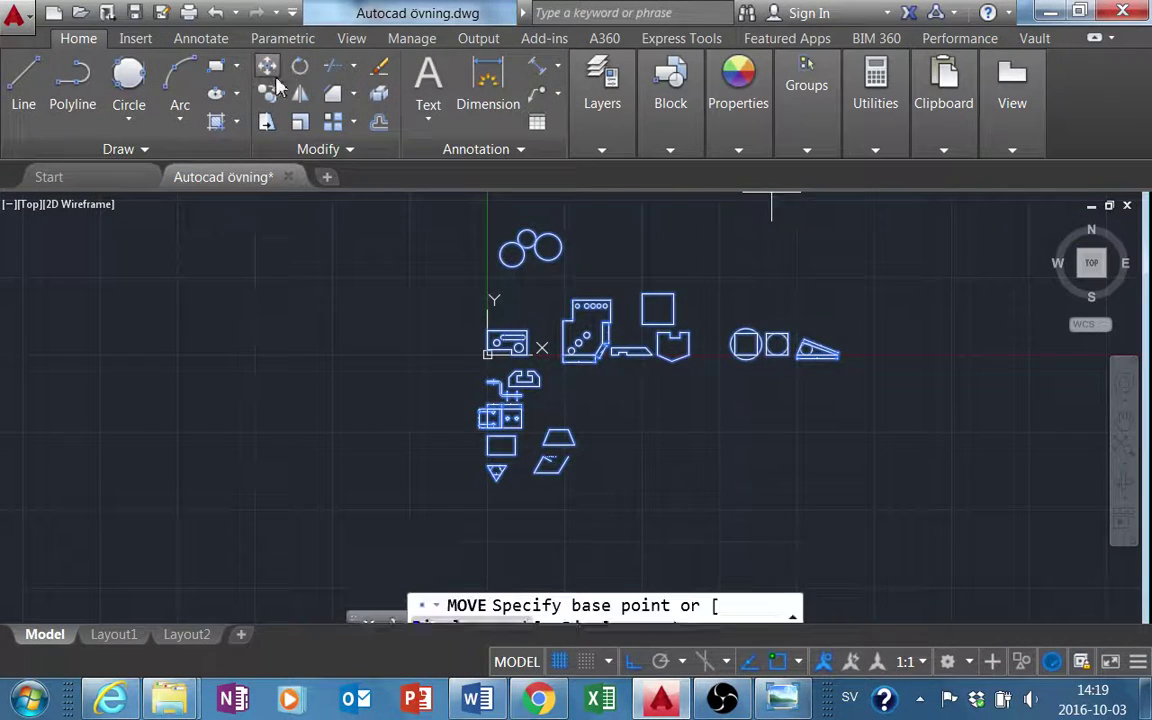
pyautogui.click(487, 350)
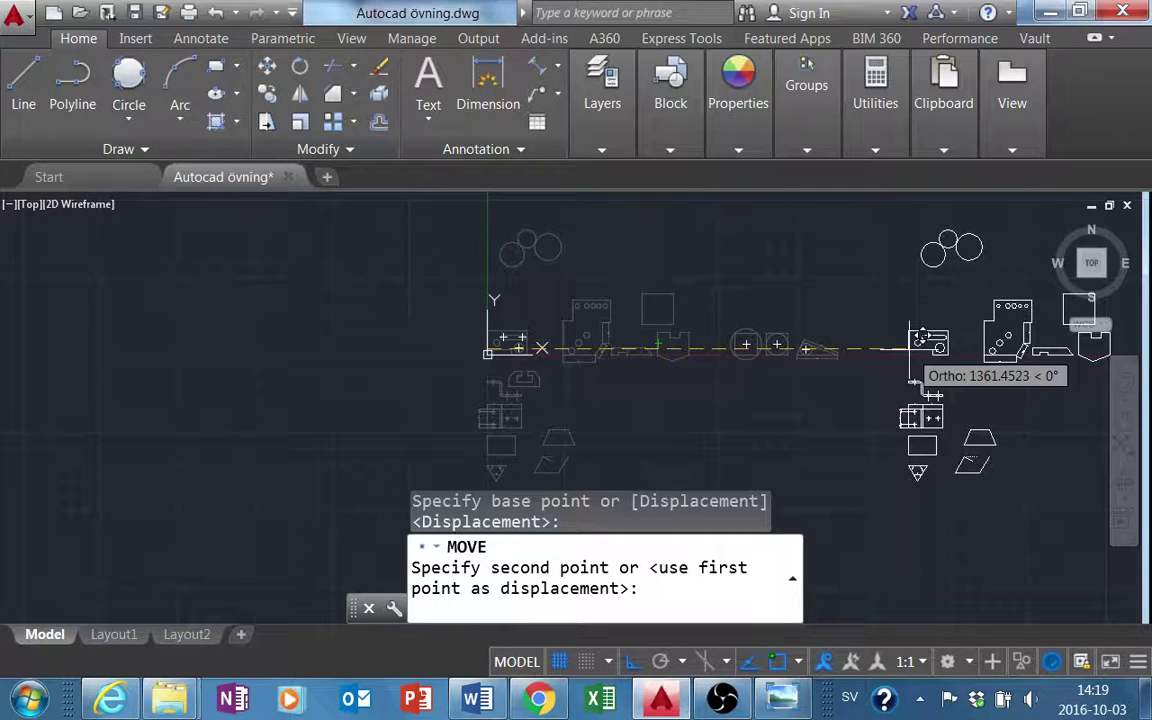
pyautogui.write('1000')
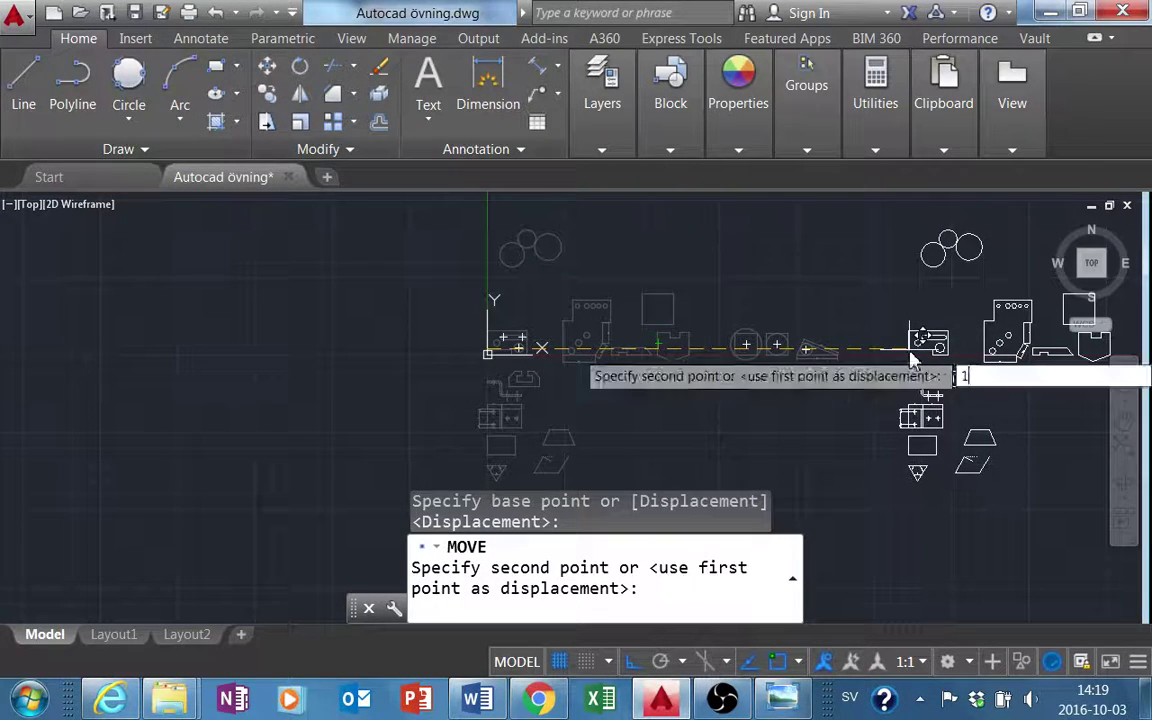
pyautogui.press('Return')
# Clear the command prompt and save the drawing
pyautogui.press('Escape')
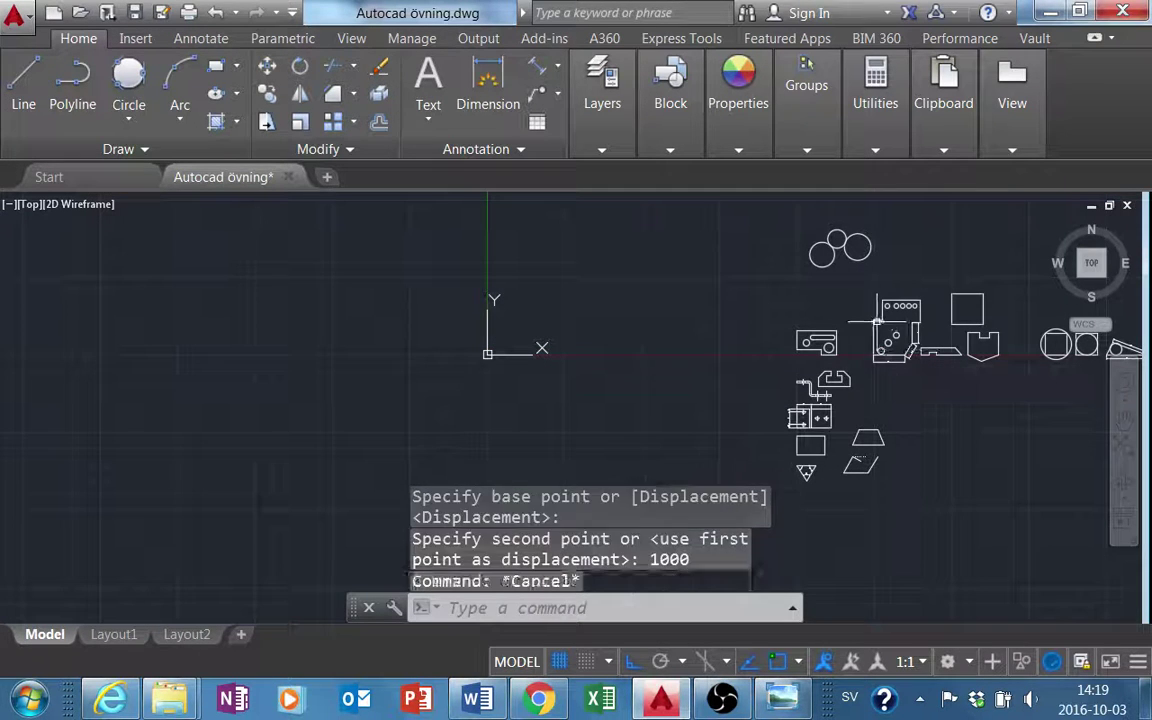
pyautogui.press('Escape')
pyautogui.hotkey('ctrl', 's')
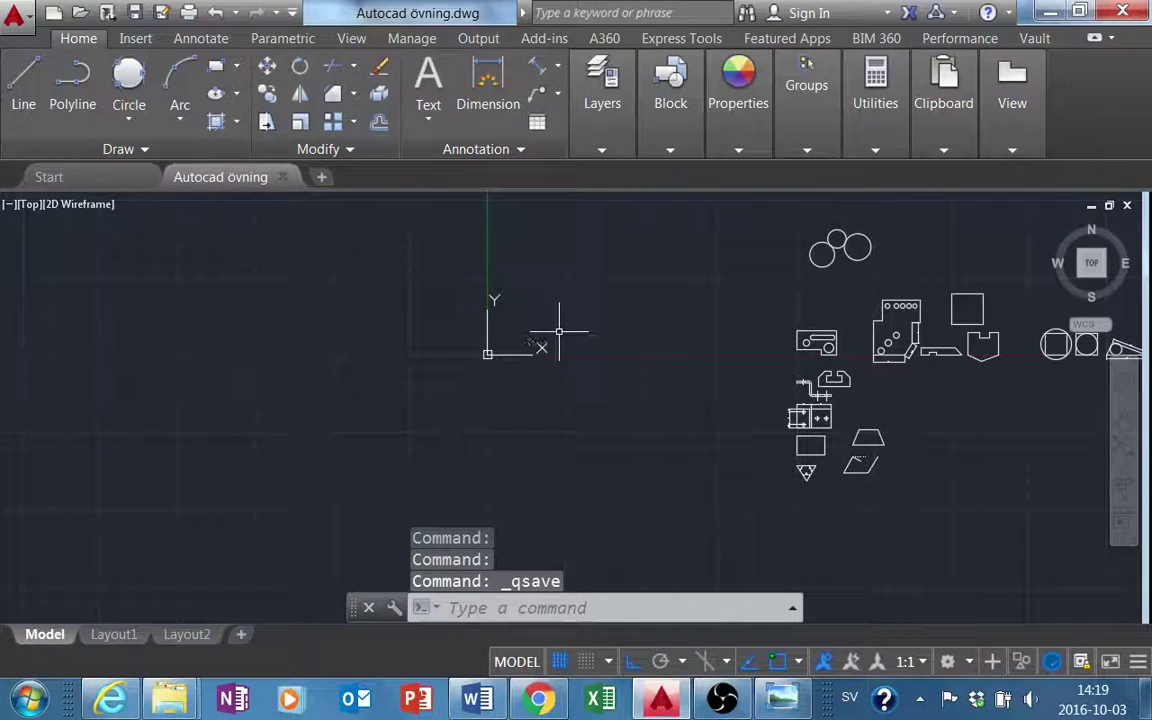
pyautogui.moveTo(559, 332); pyautogui.dragTo(526, 367, button='middle')
# Draw a 100 by 100 rectangle from corner 0,0
pyautogui.click(218, 68)
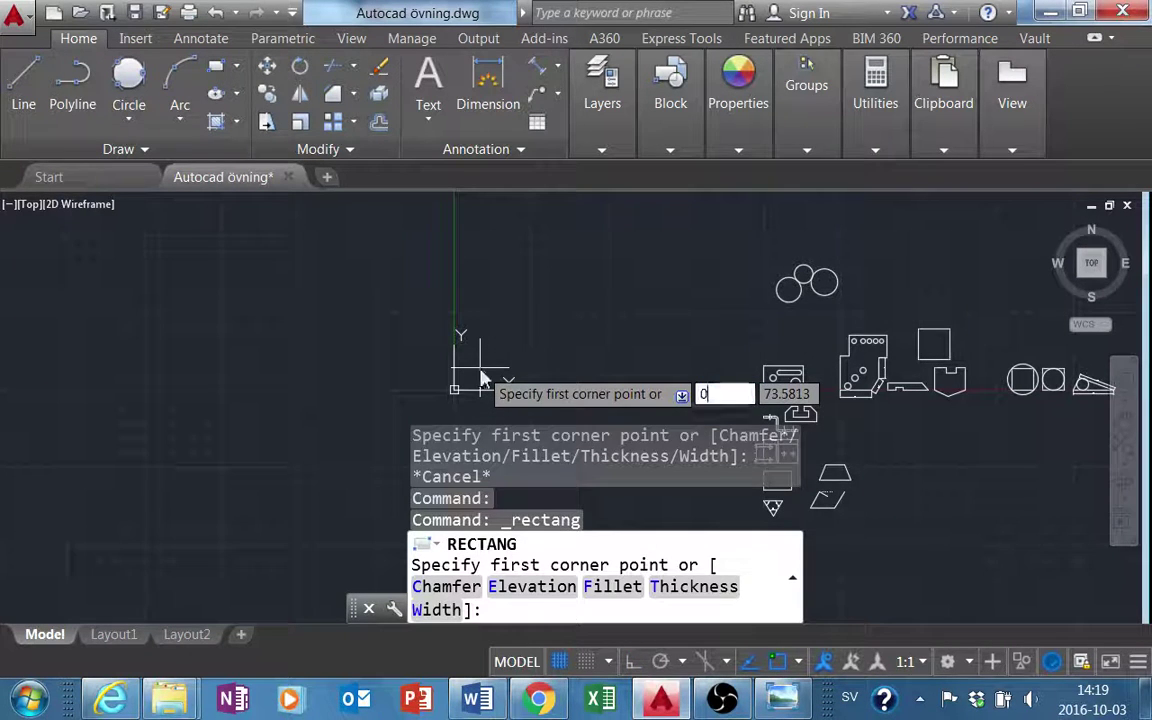
pyautogui.write('0')
pyautogui.press('Return')
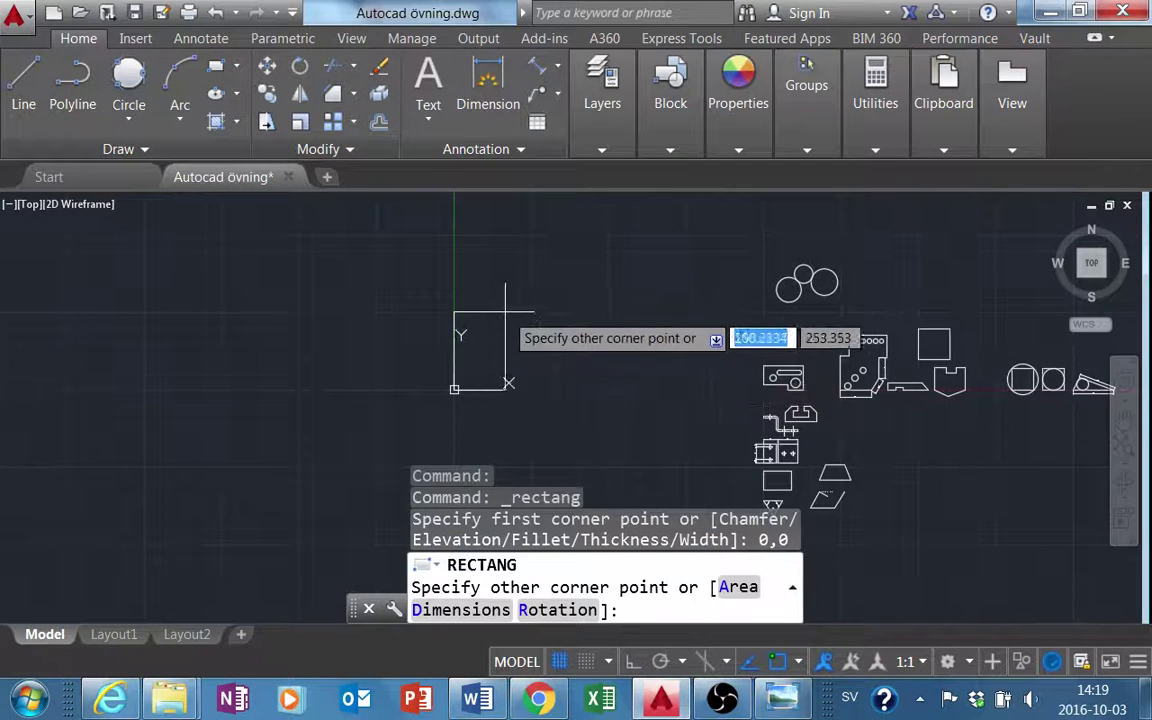
pyautogui.write('200')
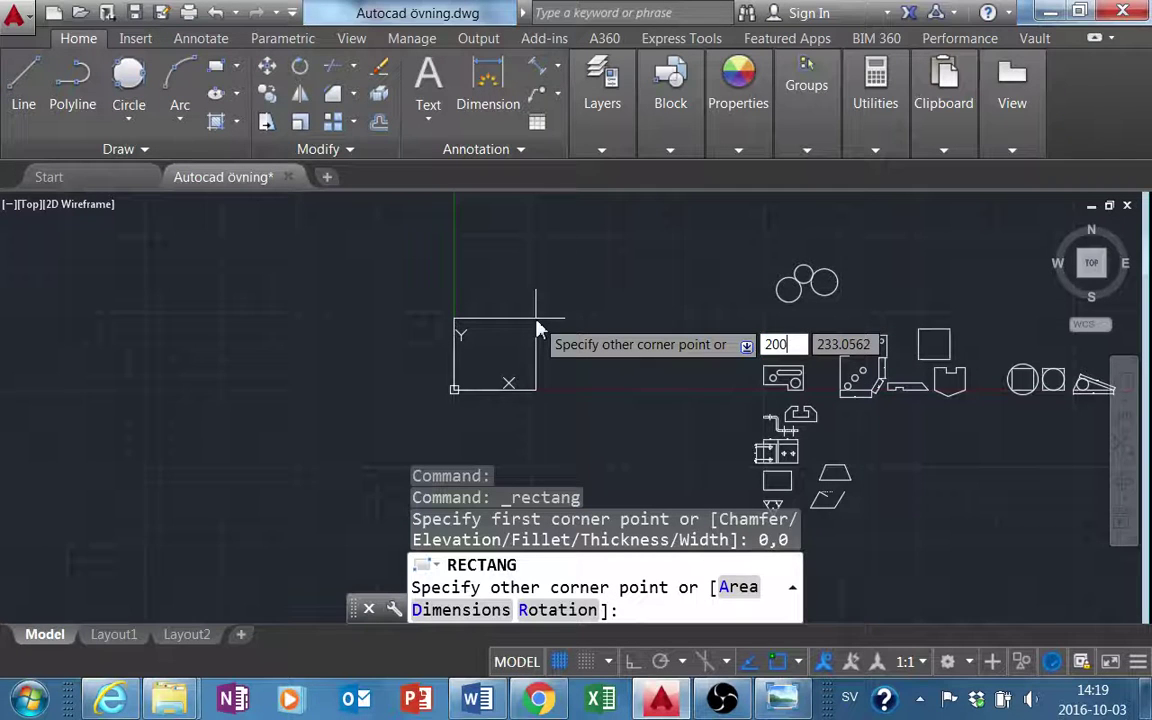
pyautogui.press('BackSpace')
pyautogui.press('BackSpace')
pyautogui.press('BackSpace')
pyautogui.write('0')
pyautogui.press('Tab')
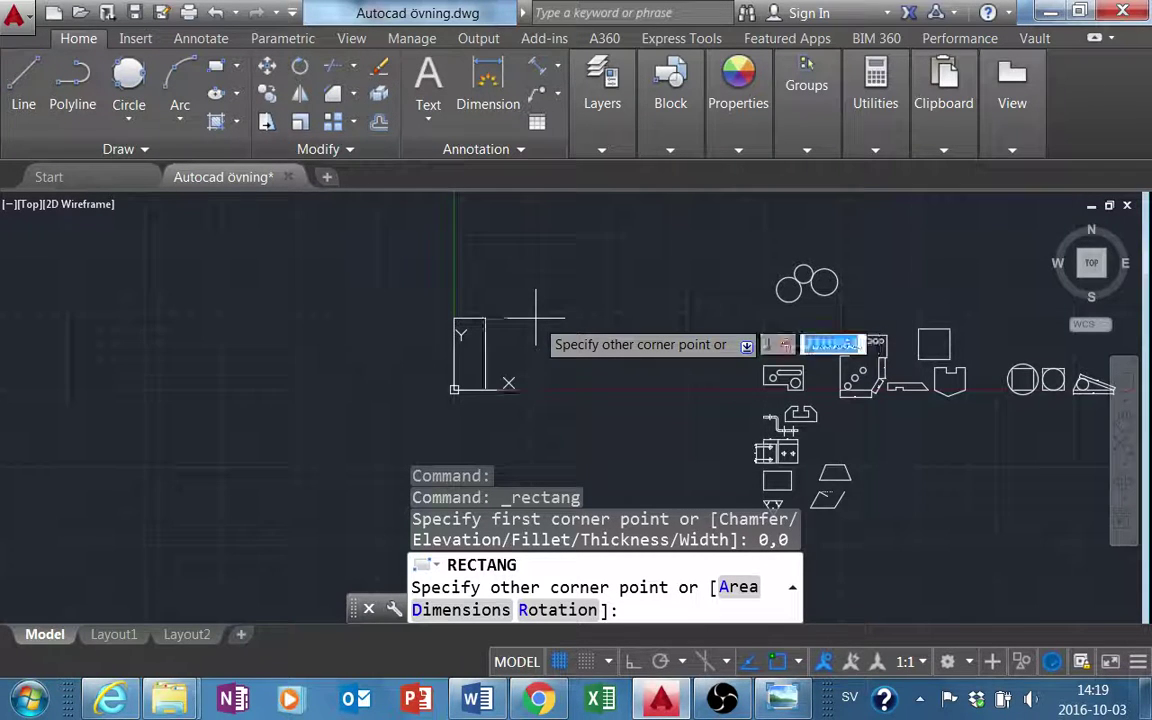
pyautogui.write('10')
pyautogui.press('Return')
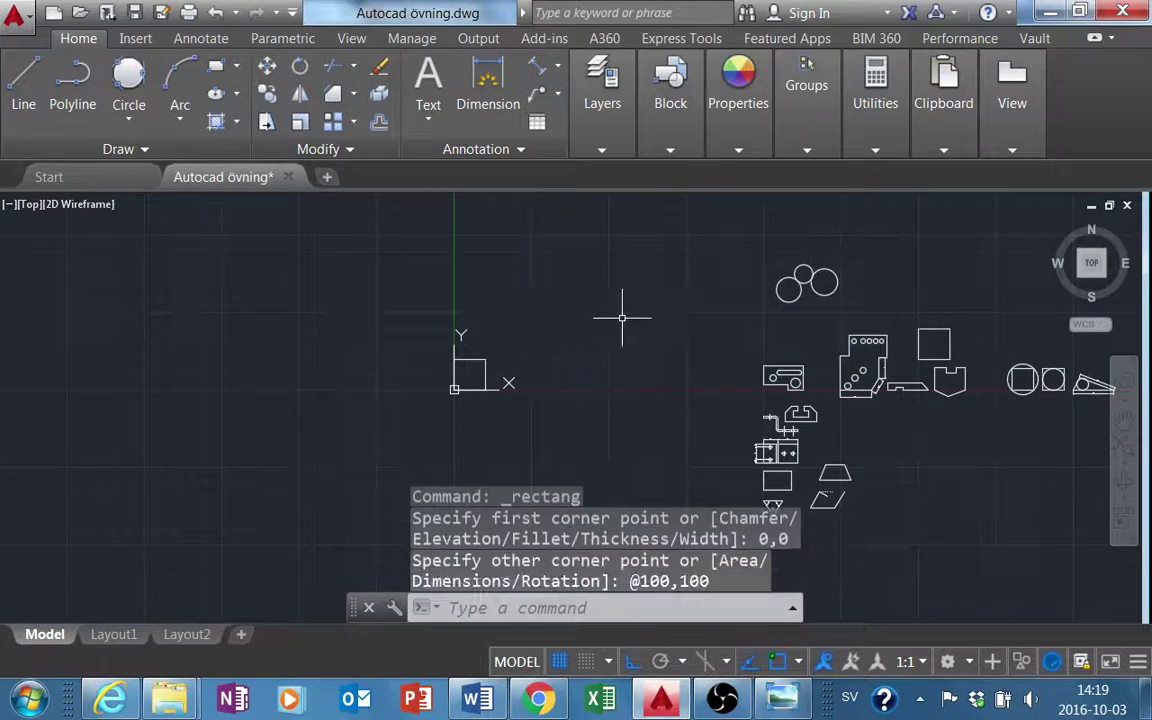
# Check the dice exercise sheet again, then come back to the drawing
pyautogui.scroll(2, 465, 390)
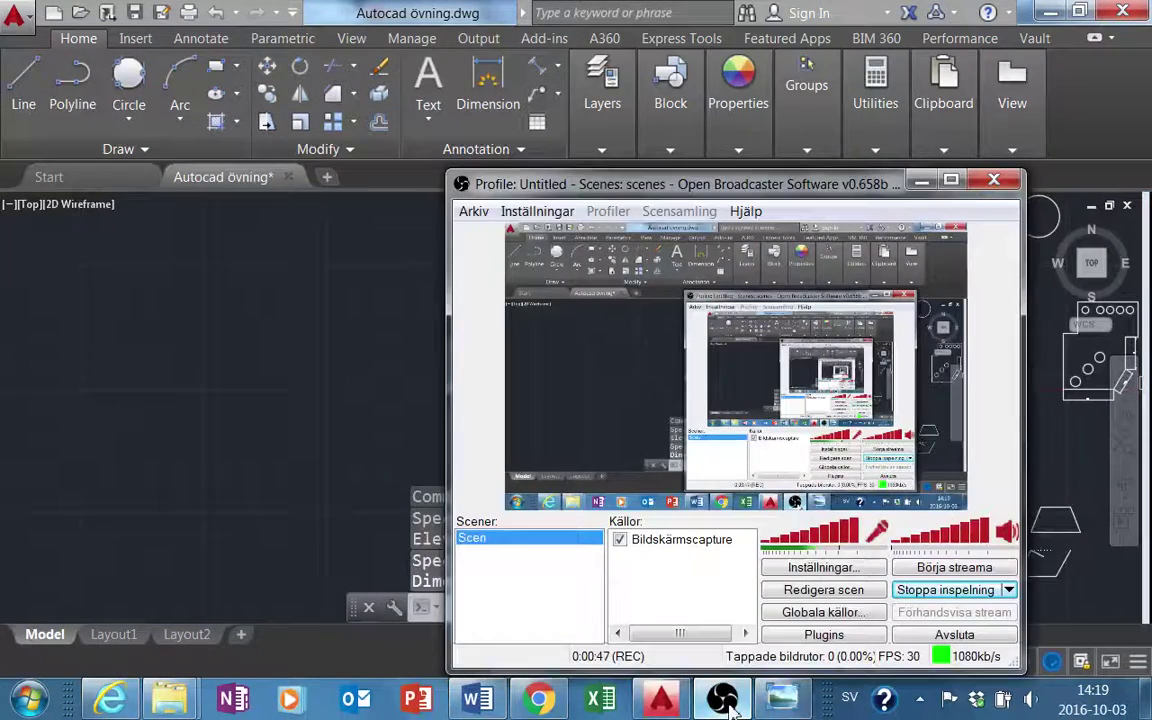
pyautogui.click(780, 700)
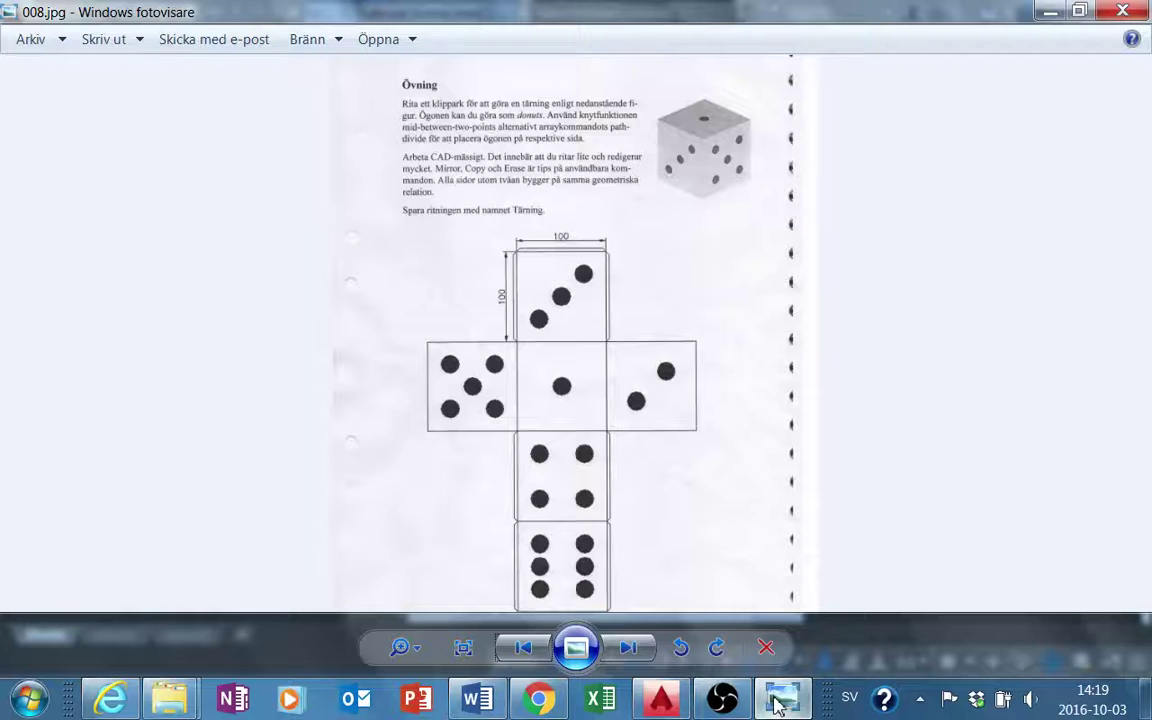
pyautogui.click(778, 704)
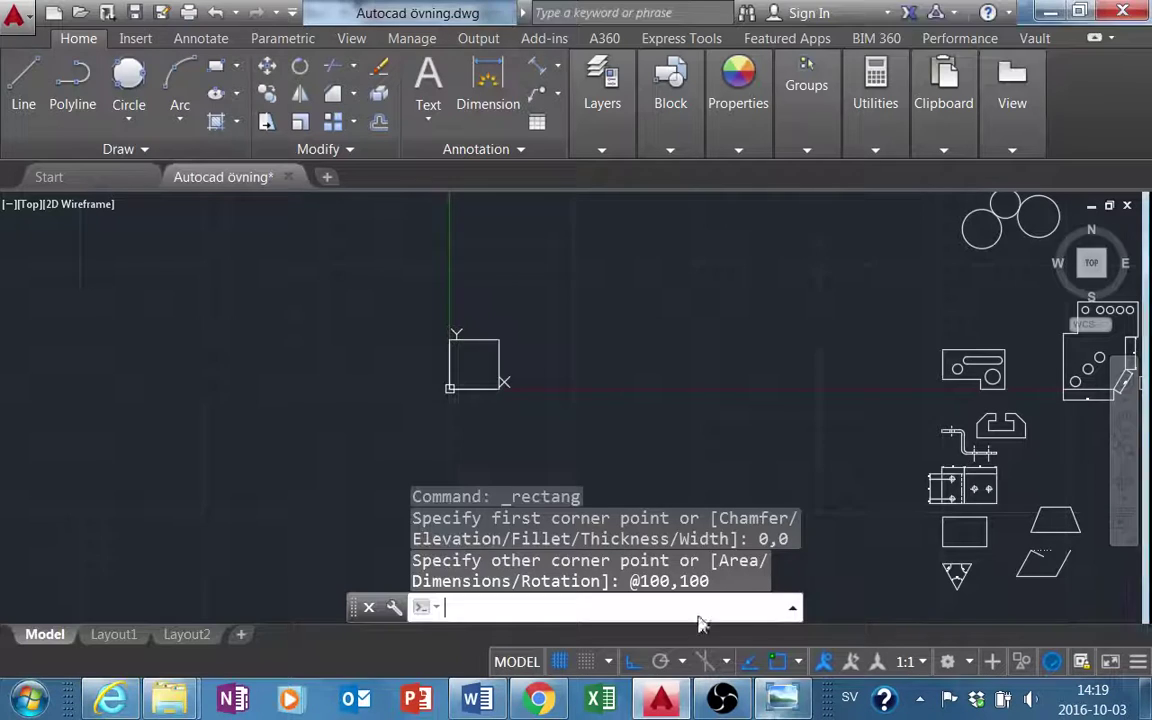
# Copy the square three times upward into a four-square column, plus one copy to the right
pyautogui.click(500, 372)
pyautogui.click(268, 93)
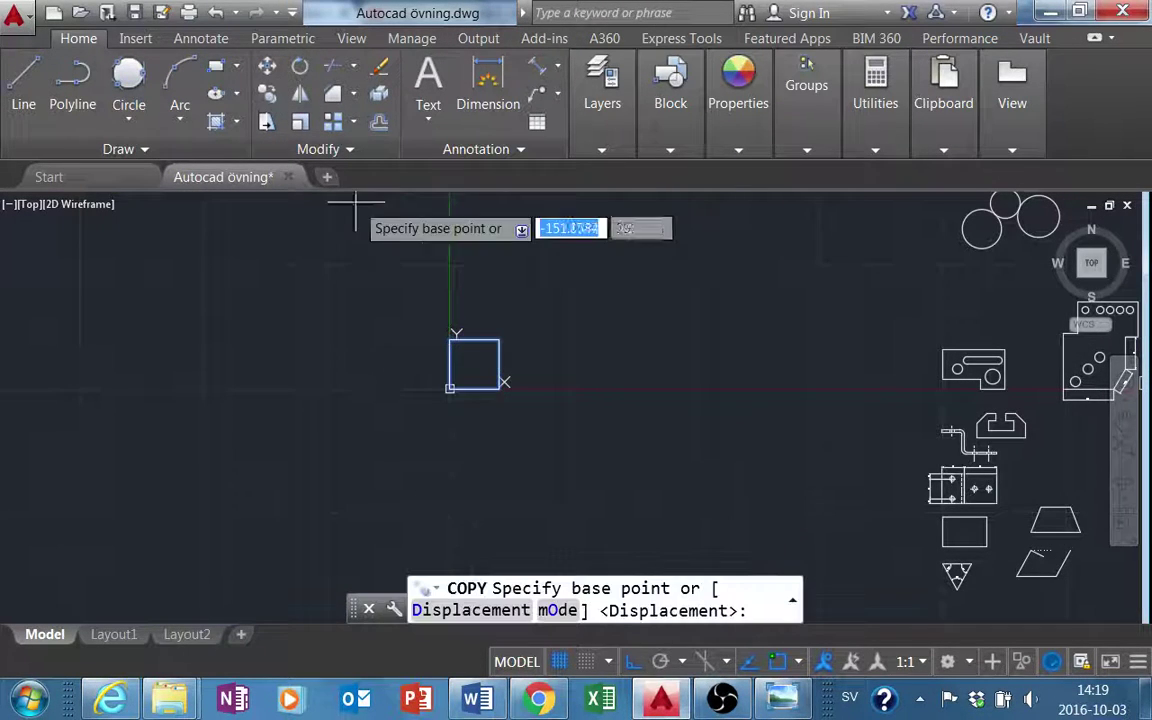
pyautogui.click(450, 388)
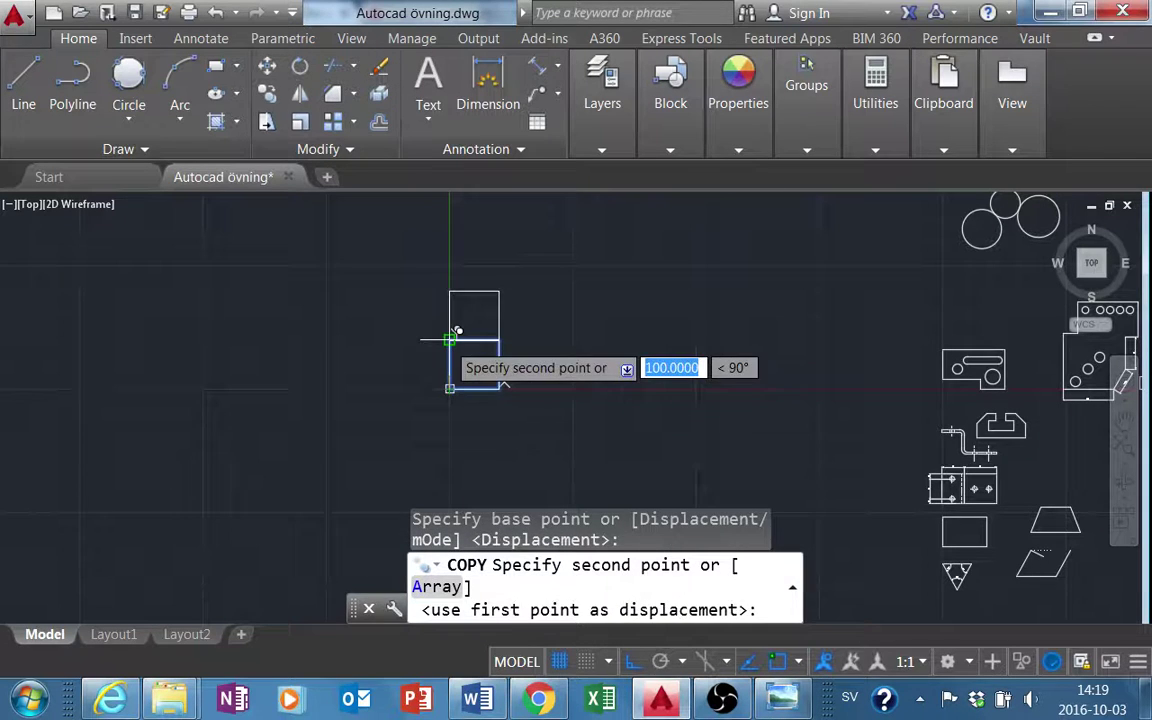
pyautogui.click(452, 340)
pyautogui.click(452, 290)
pyautogui.click(452, 240)
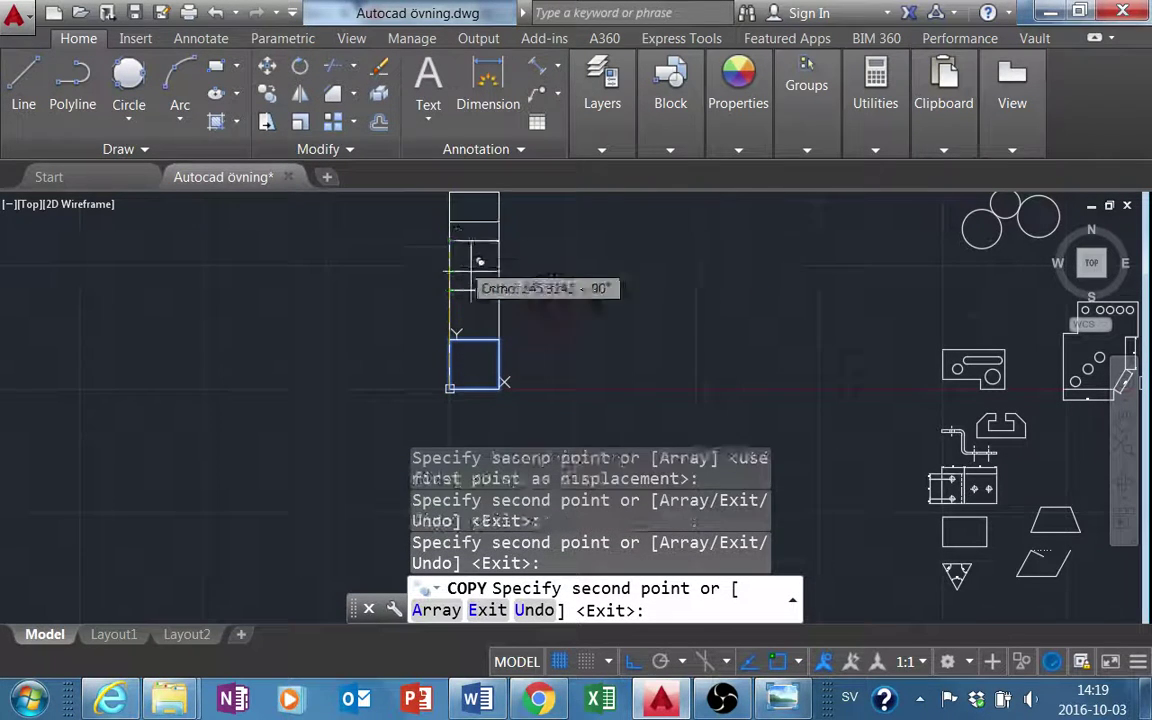
pyautogui.click(505, 285)
pyautogui.press('Escape')
pyautogui.press('Escape')
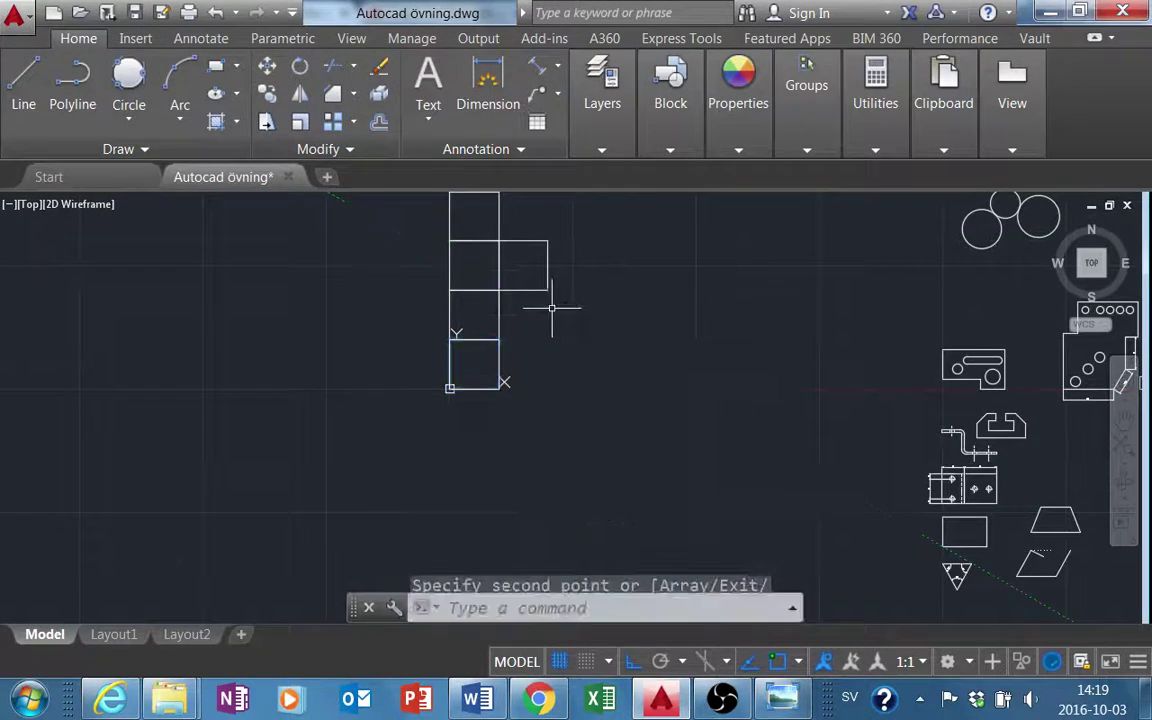
# Copy the right-hand square to the left side of the column, then recheck the exercise sheet
pyautogui.click(548, 289)
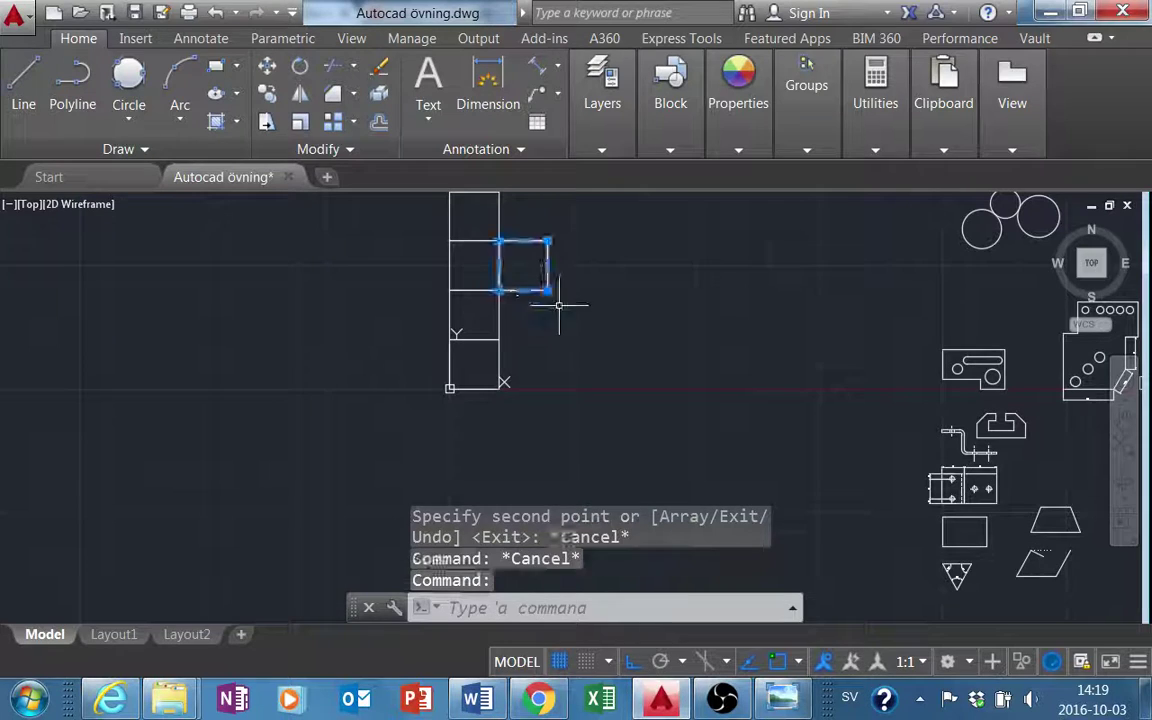
pyautogui.click(266, 93)
pyautogui.click(547, 289)
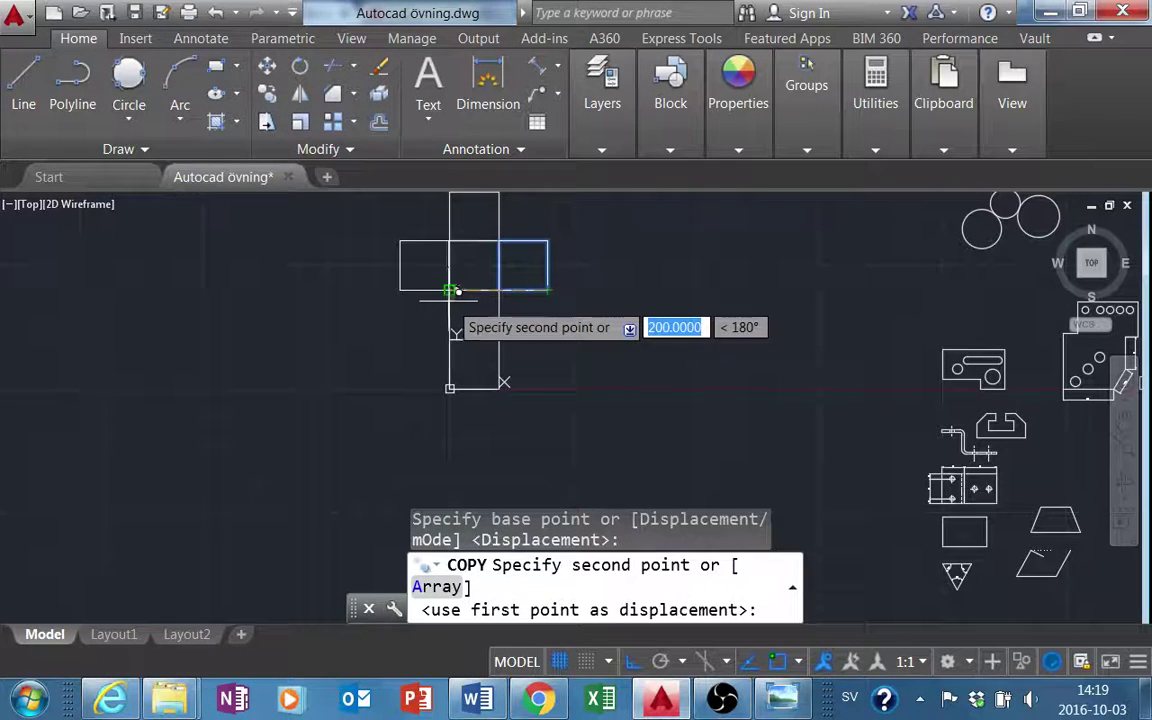
pyautogui.click(449, 289)
pyautogui.press('Escape')
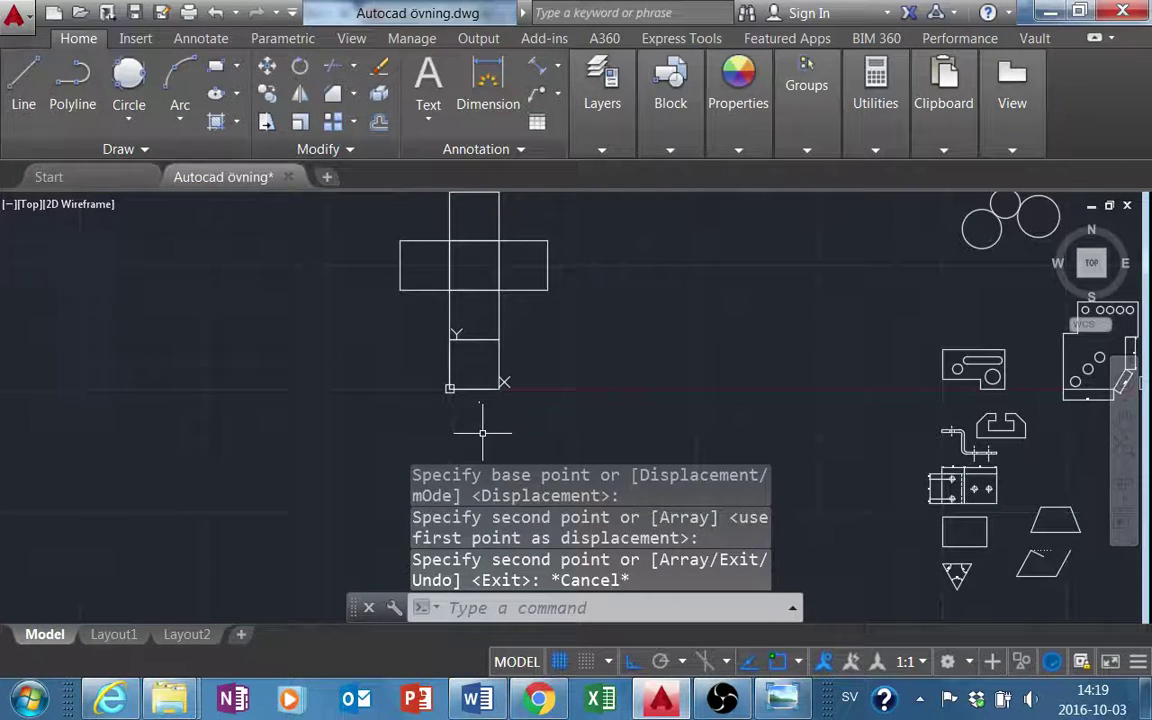
pyautogui.click(783, 699)
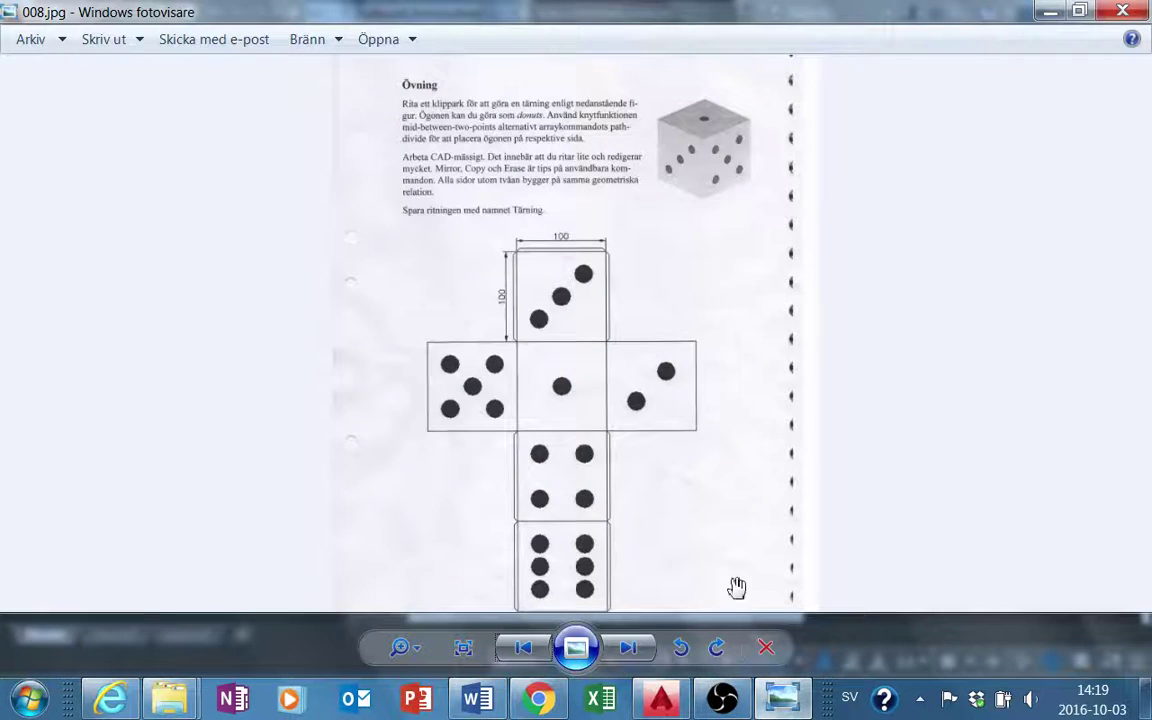
pyautogui.click(661, 699)
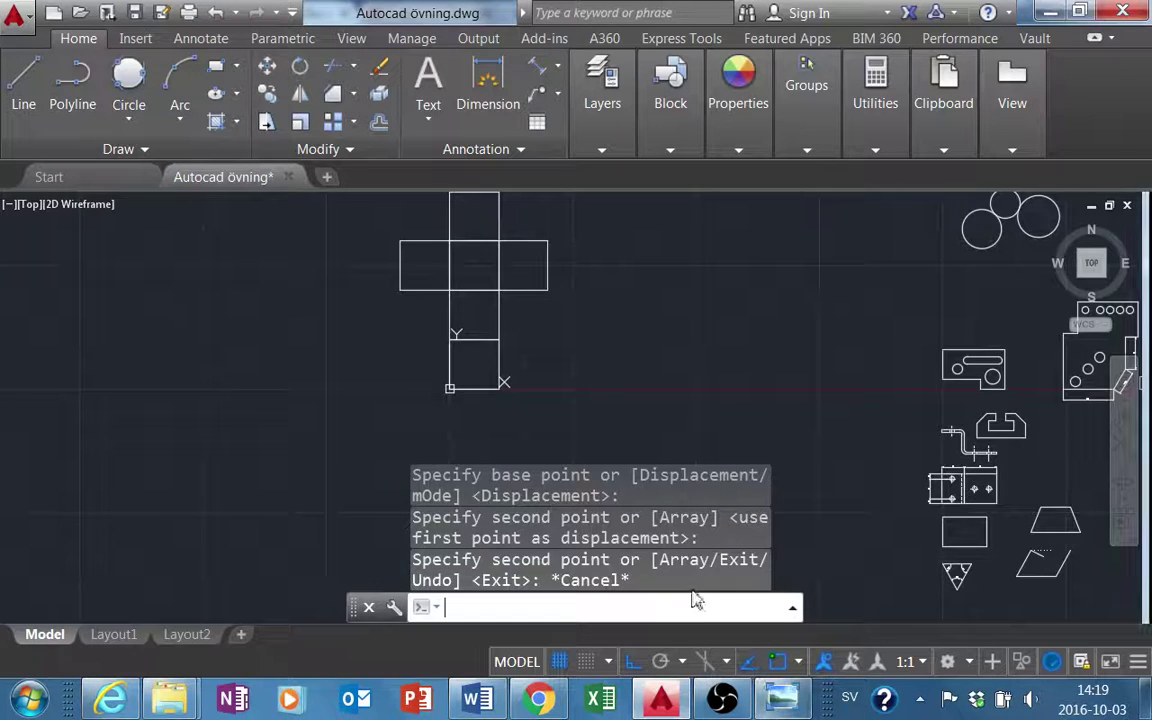
# Zoom and pan so the six-square cross fills the middle of the view
pyautogui.scroll(-2, 480, 395)
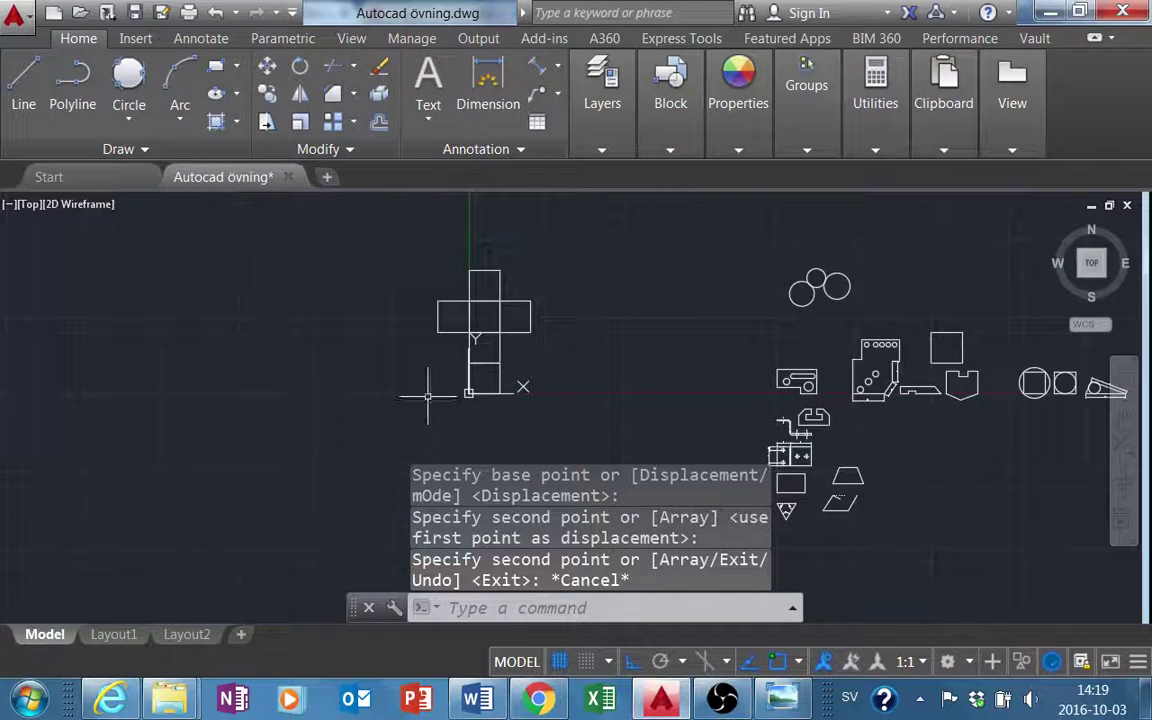
pyautogui.scroll(-2, 384, 388)
pyautogui.scroll(7, 400, 370)
pyautogui.scroll(-1, 368, 450)
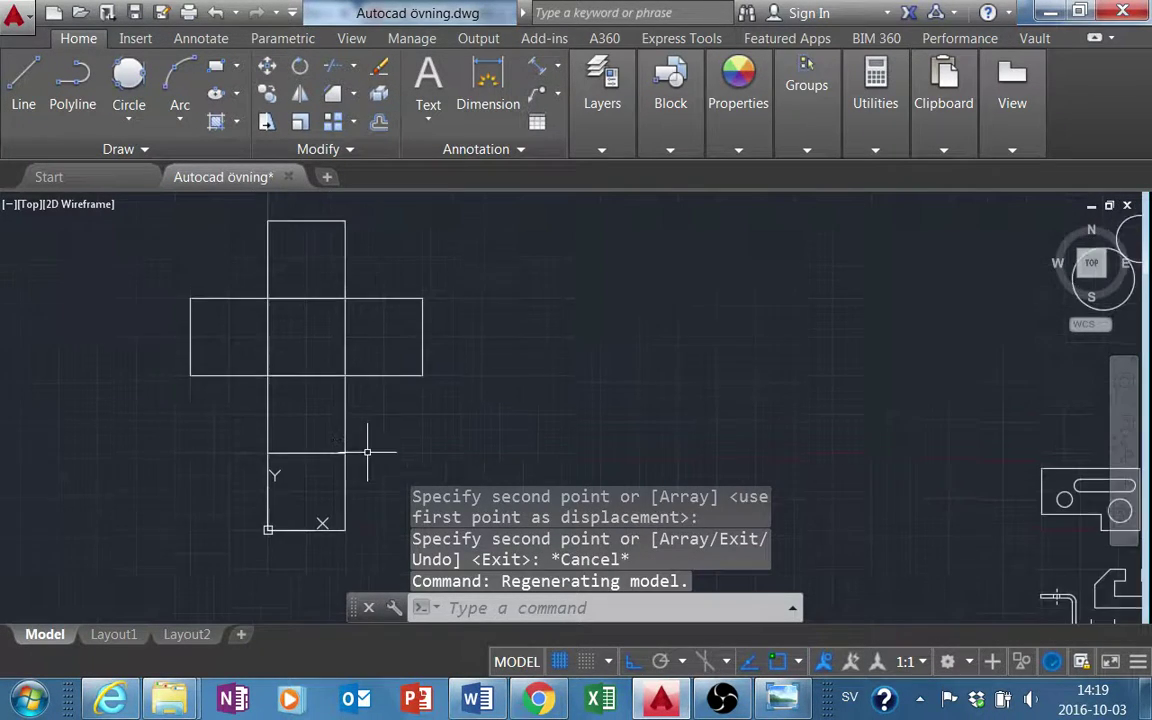
pyautogui.moveTo(378, 429); pyautogui.dragTo(355, 463, button='middle')
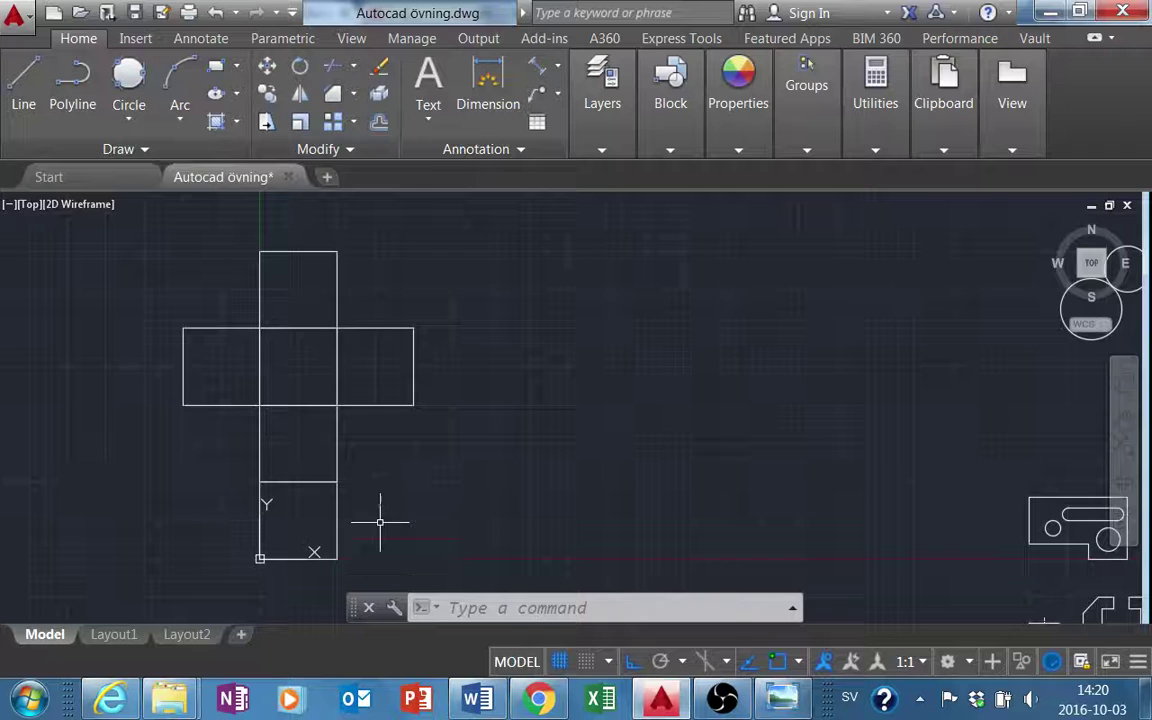
# Enable Quadrant, Nearest, Apparent intersection and Parallel object snaps in Drafting Settings
pyautogui.click(607, 662)
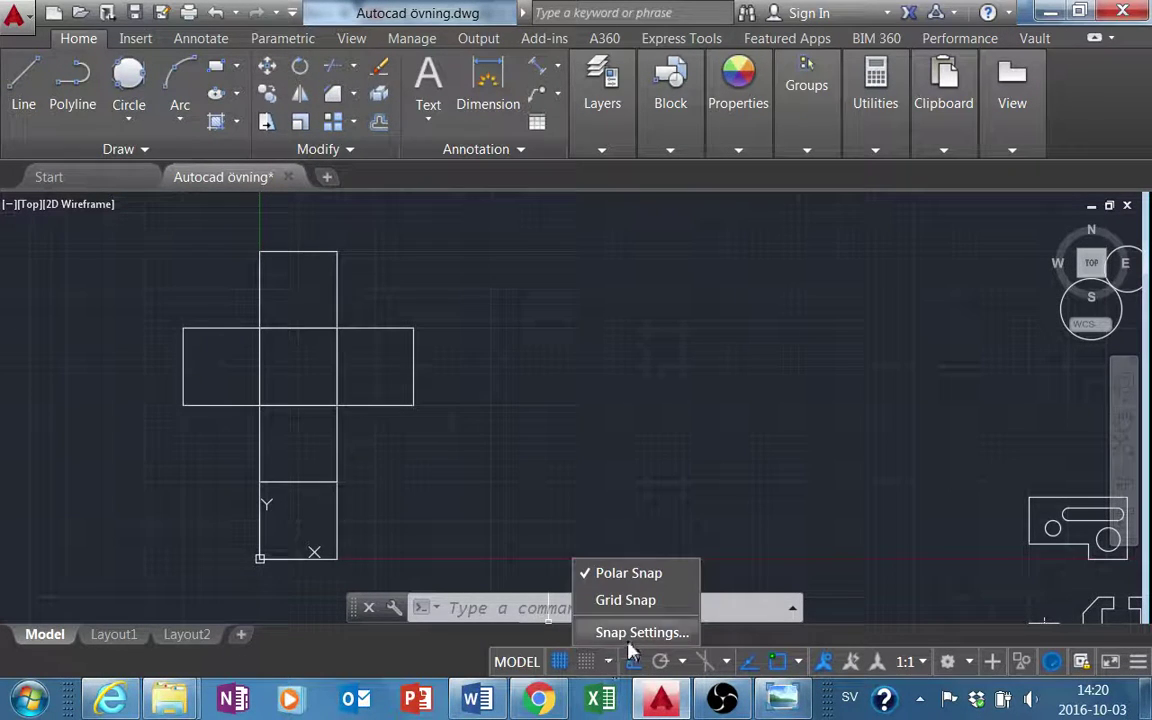
pyautogui.click(628, 636)
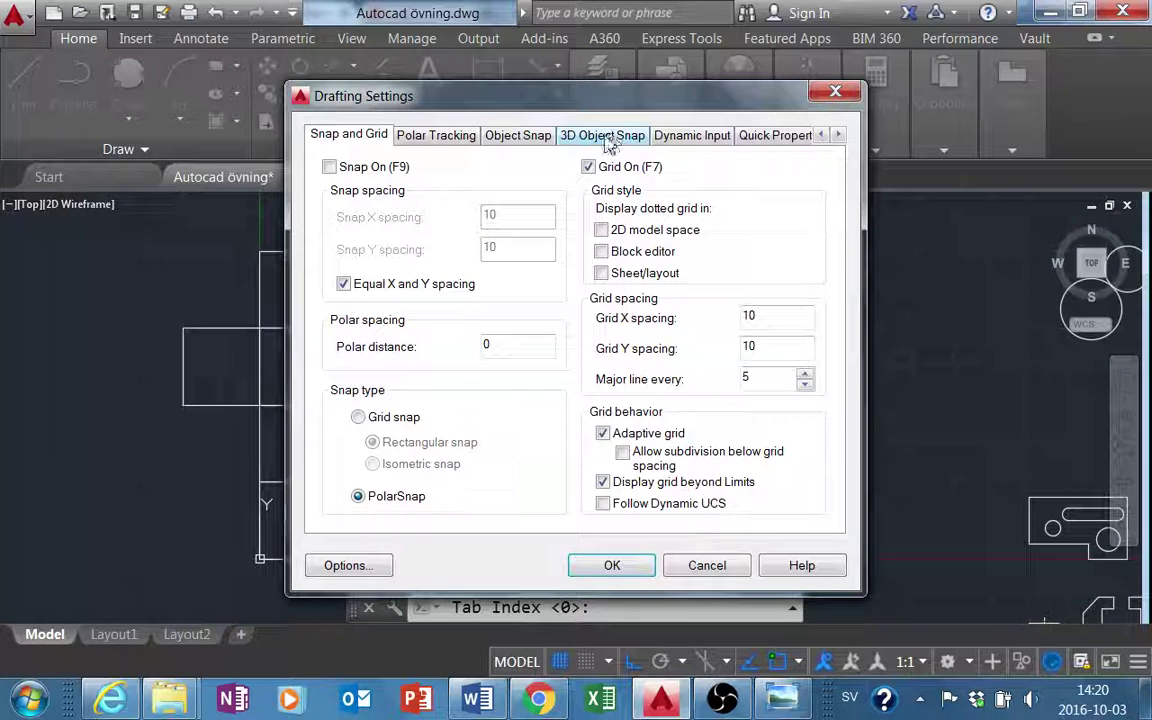
pyautogui.click(524, 140)
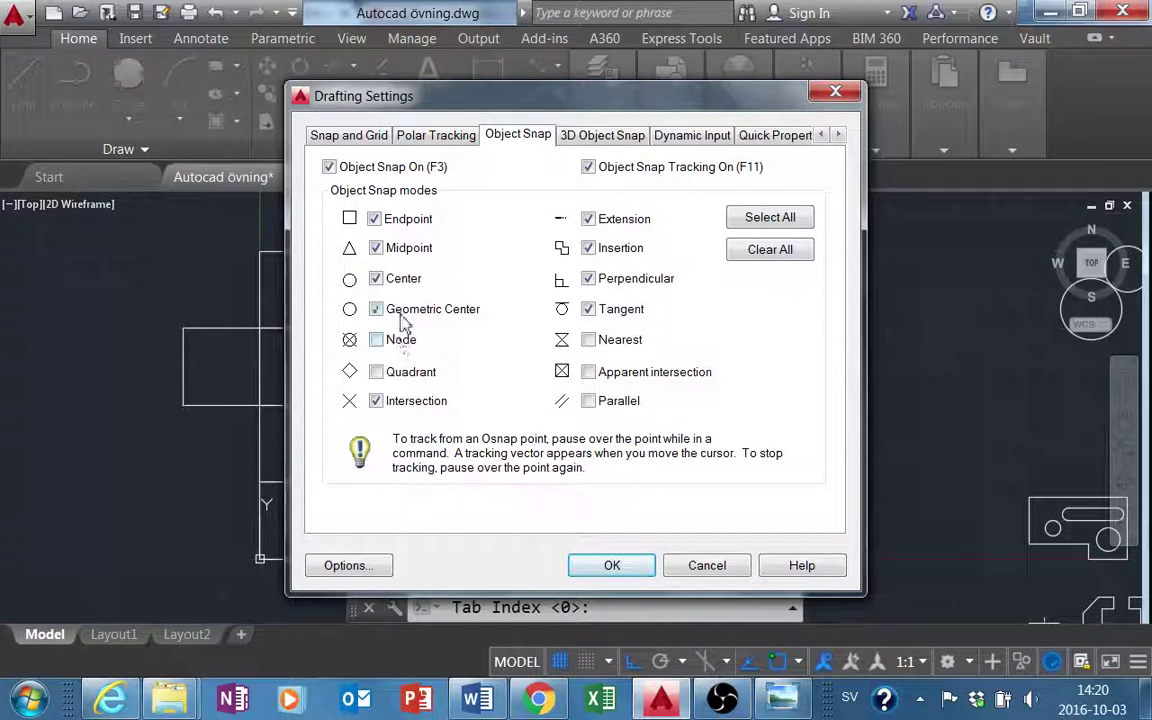
pyautogui.click(420, 383)
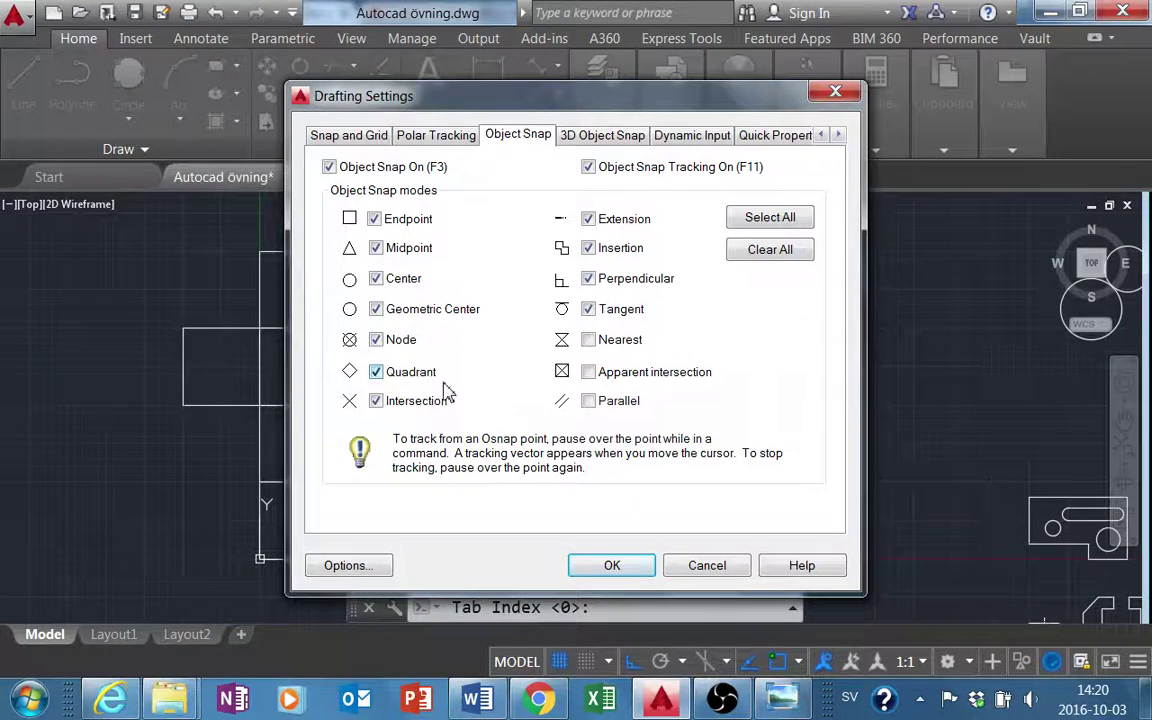
pyautogui.click(592, 373)
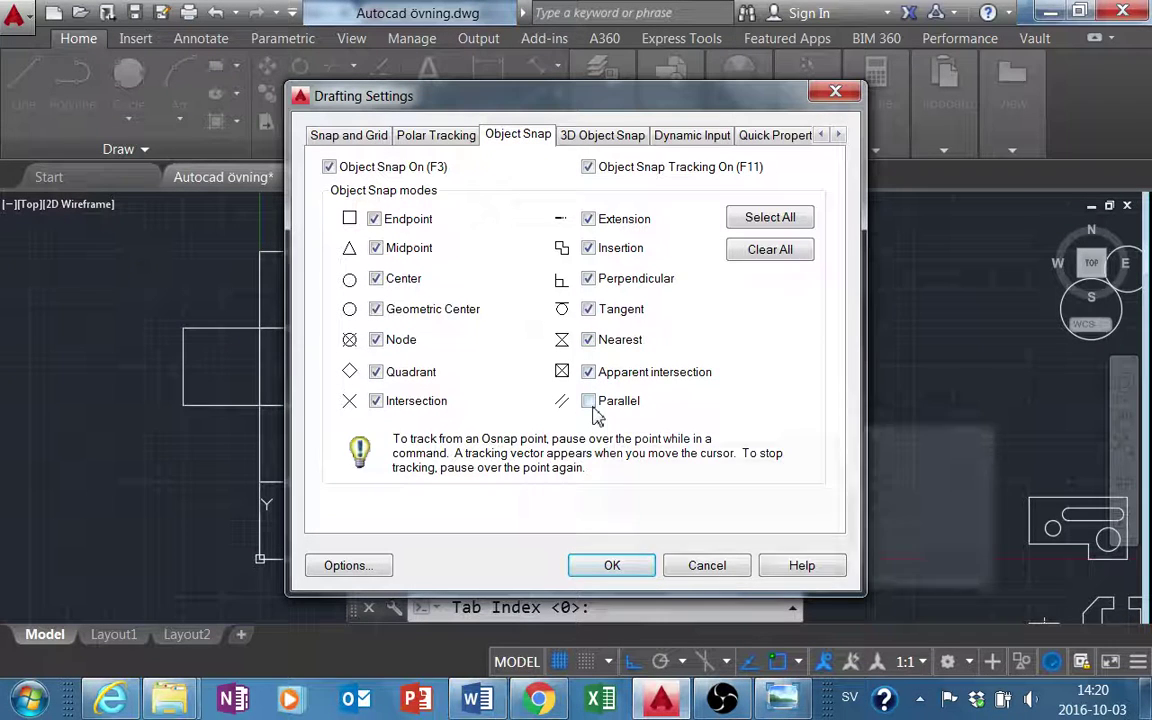
pyautogui.click(592, 402)
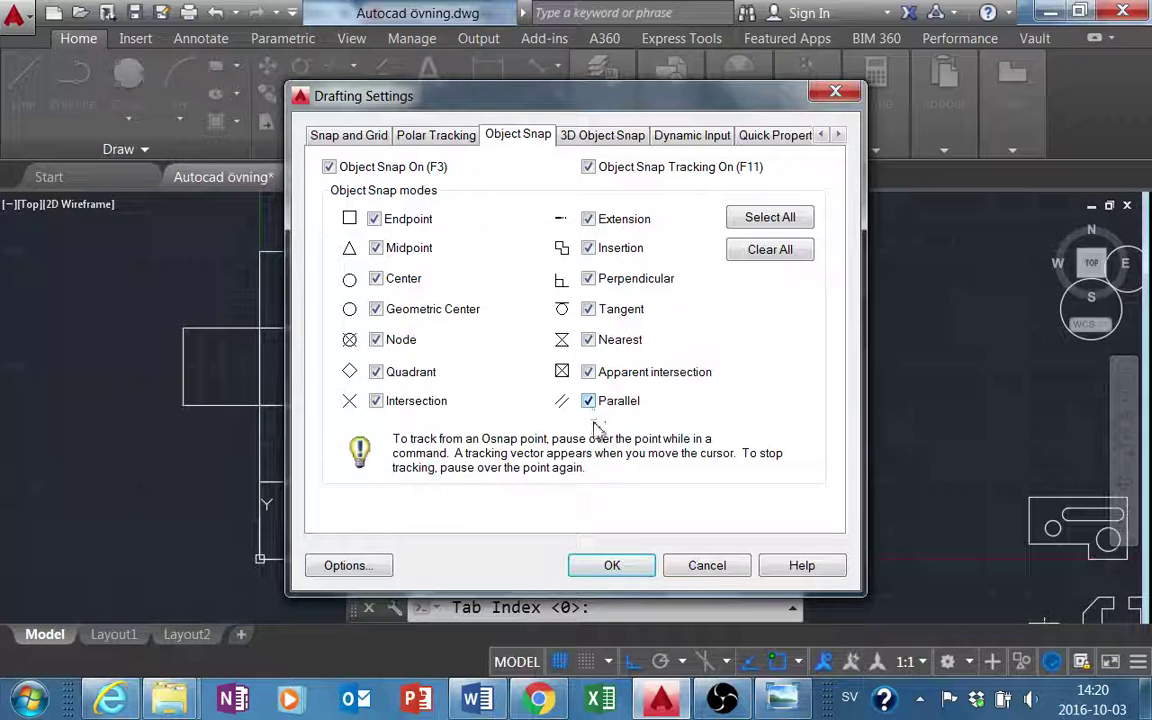
pyautogui.click(612, 566)
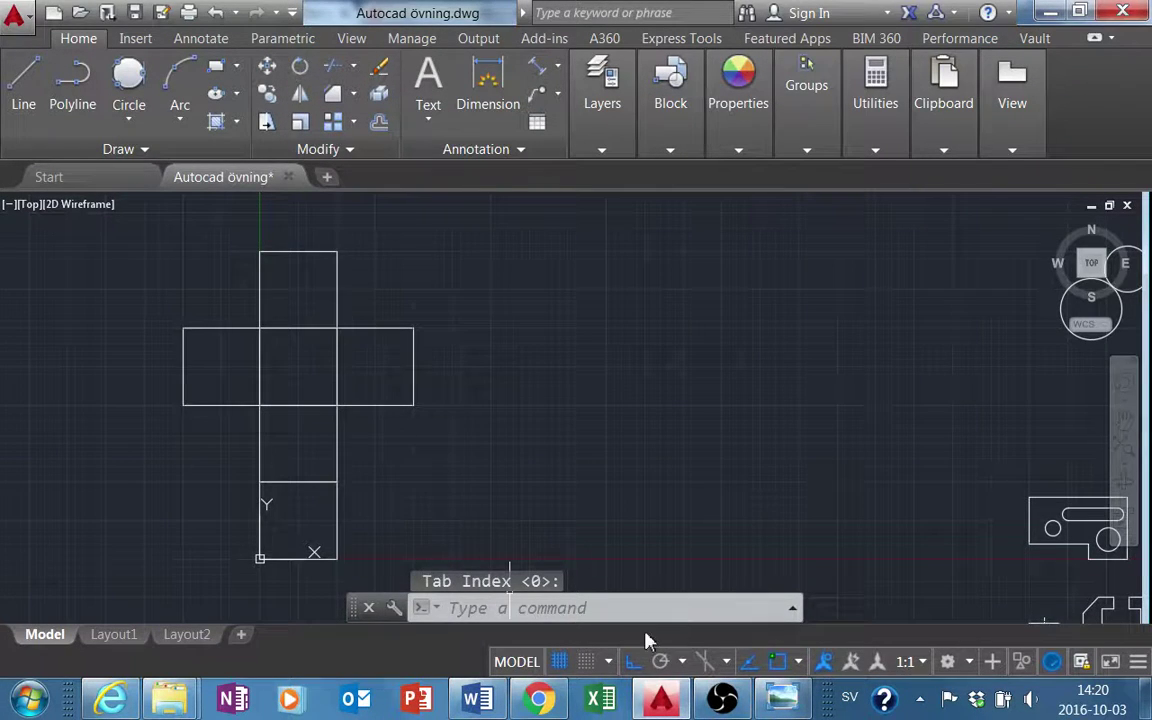
# Look over the 008.jpg dice net reference image, then return to AutoCAD
pyautogui.click(775, 705)
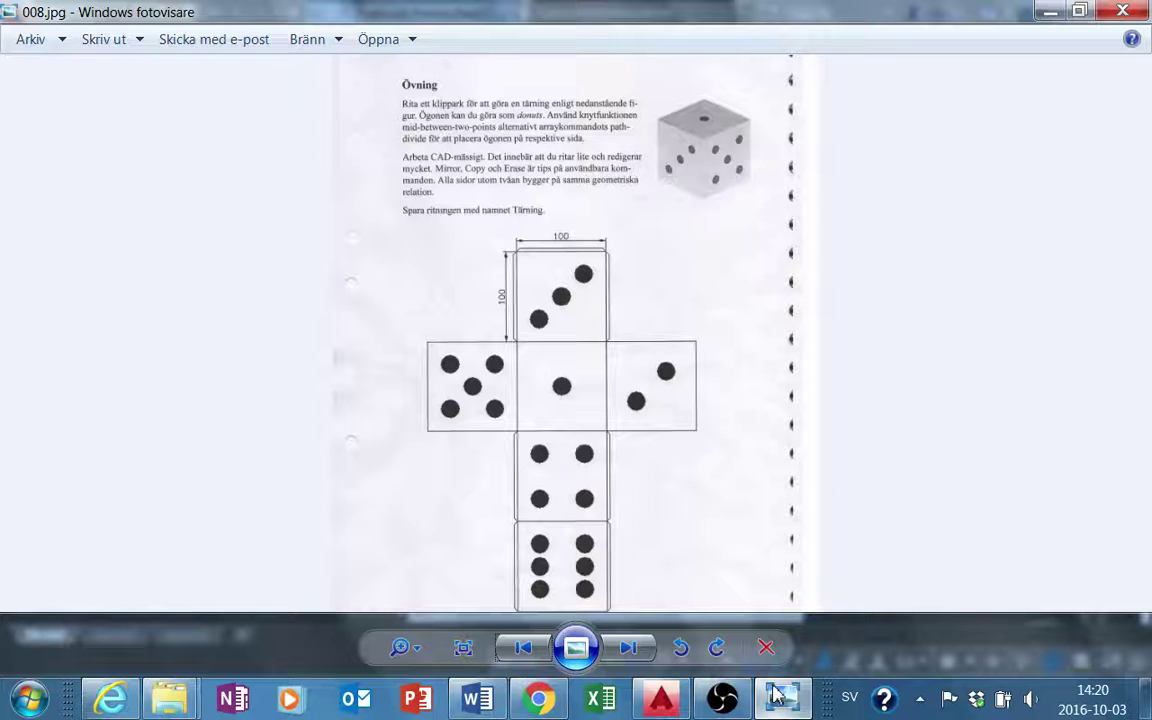
pyautogui.click(775, 697)
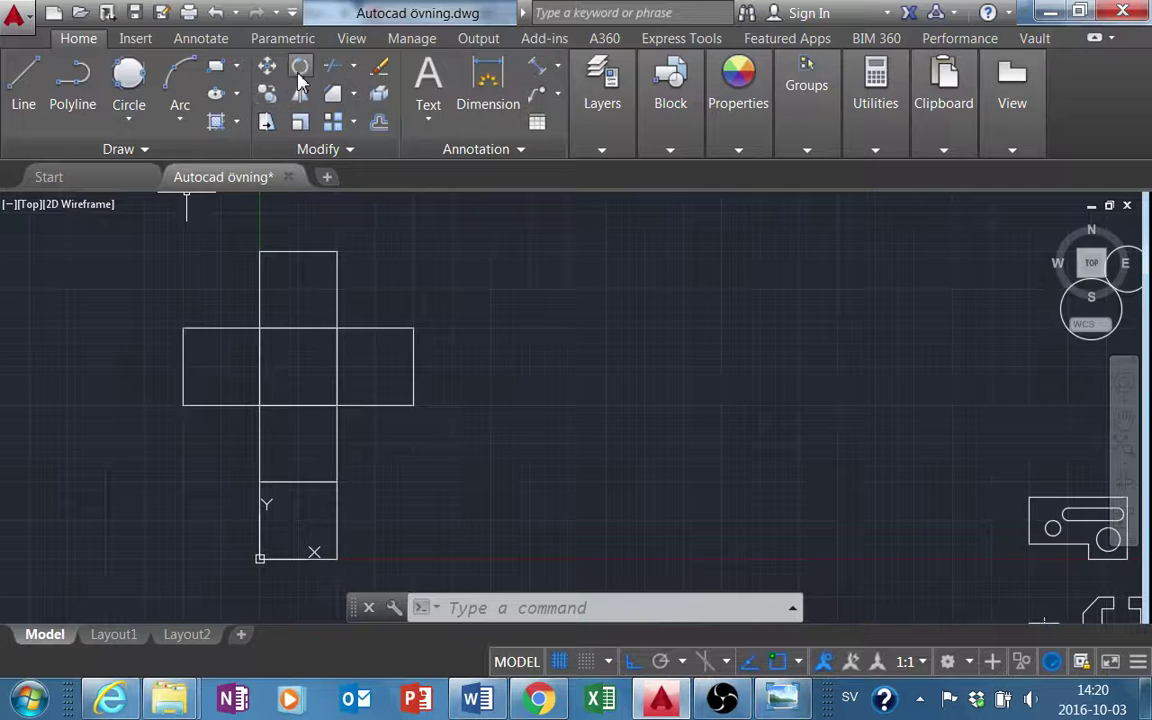
# Draw a line from the top square's top-right corner to its bottom-left corner, Ortho off
pyautogui.click(22, 80)
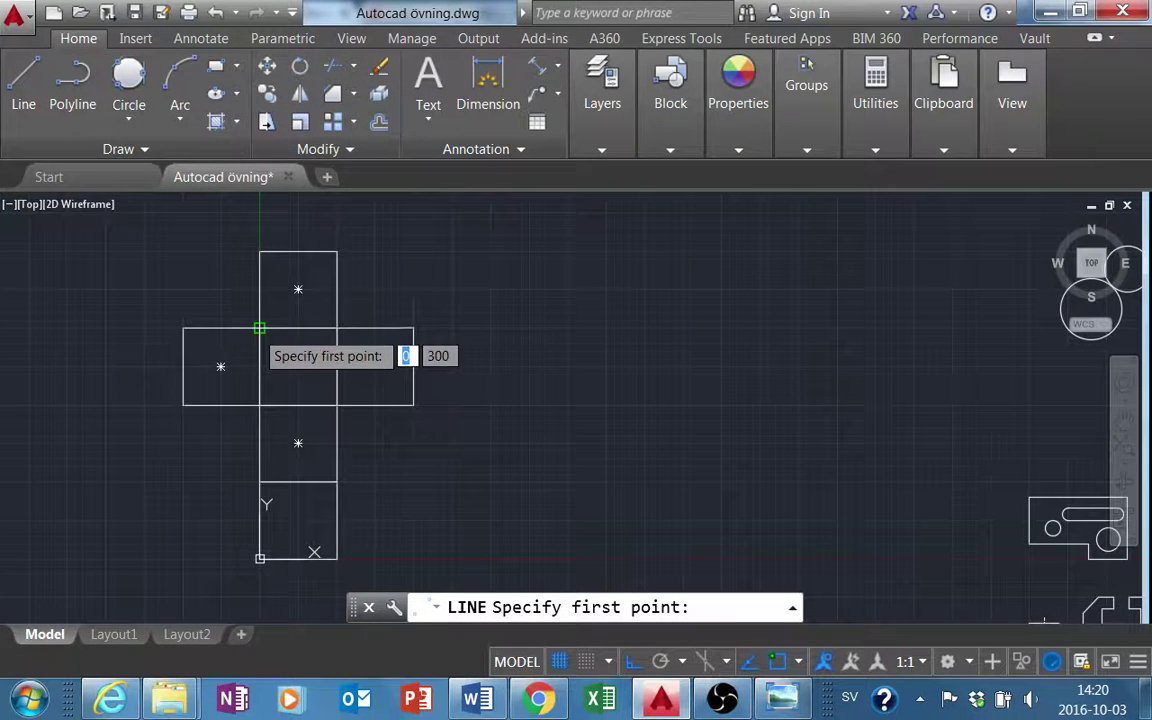
pyautogui.click(337, 250)
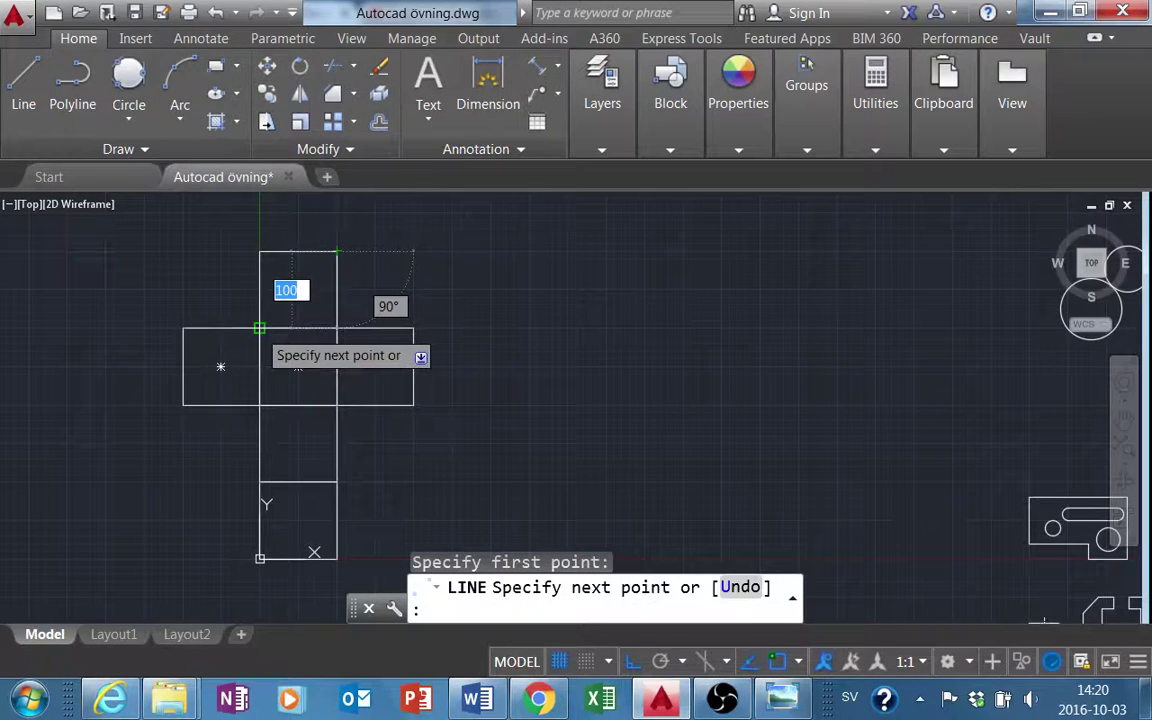
pyautogui.click(634, 662)
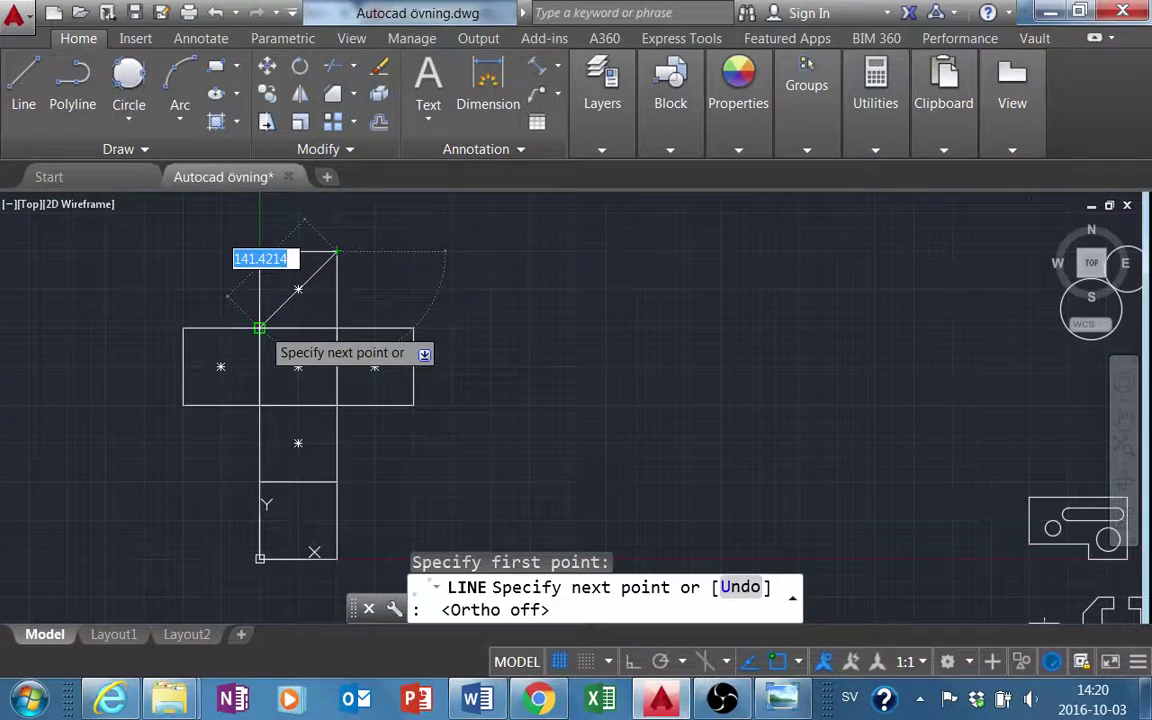
pyautogui.click(259, 328)
pyautogui.press('Escape')
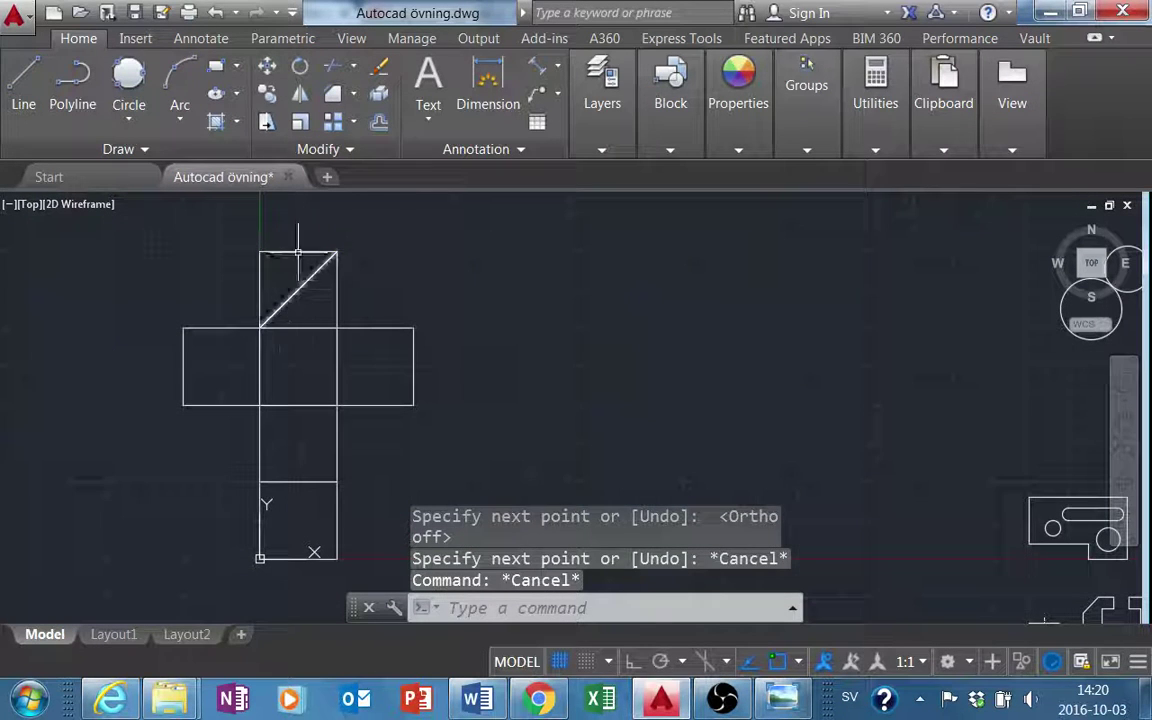
# Draw a radius-10 Center, Radius circle at the midpoint of the top square's diagonal
pyautogui.click(128, 120)
pyautogui.click(160, 265)
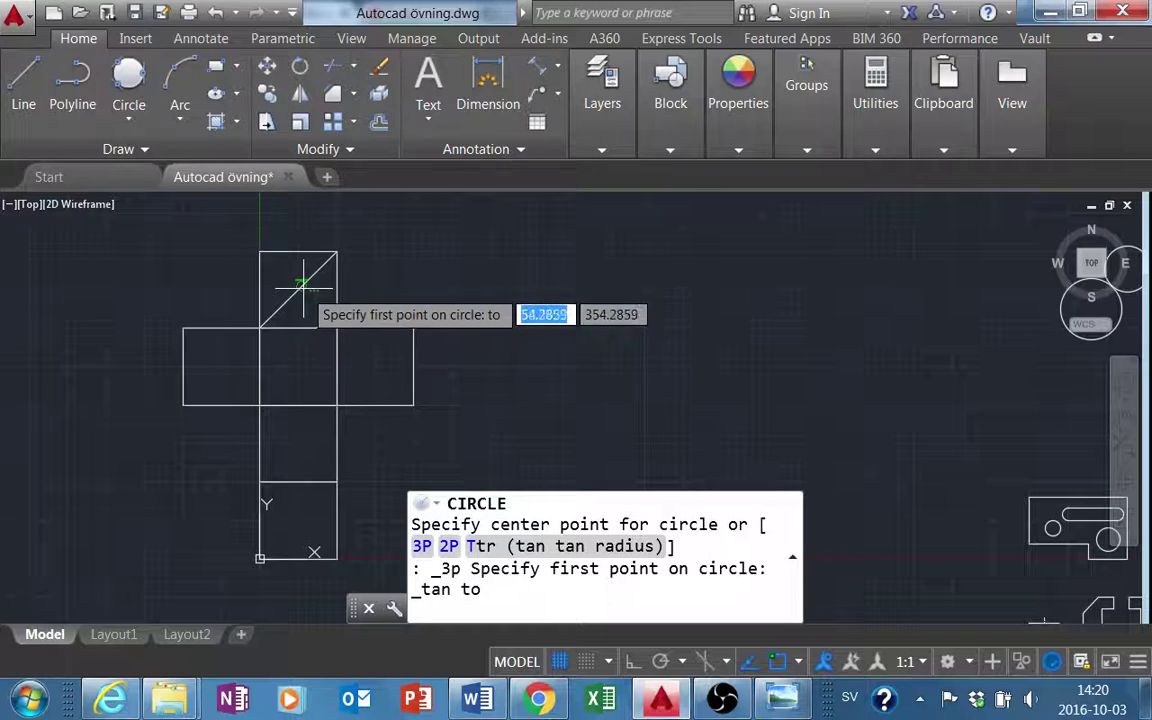
pyautogui.scroll(8, 298, 282)
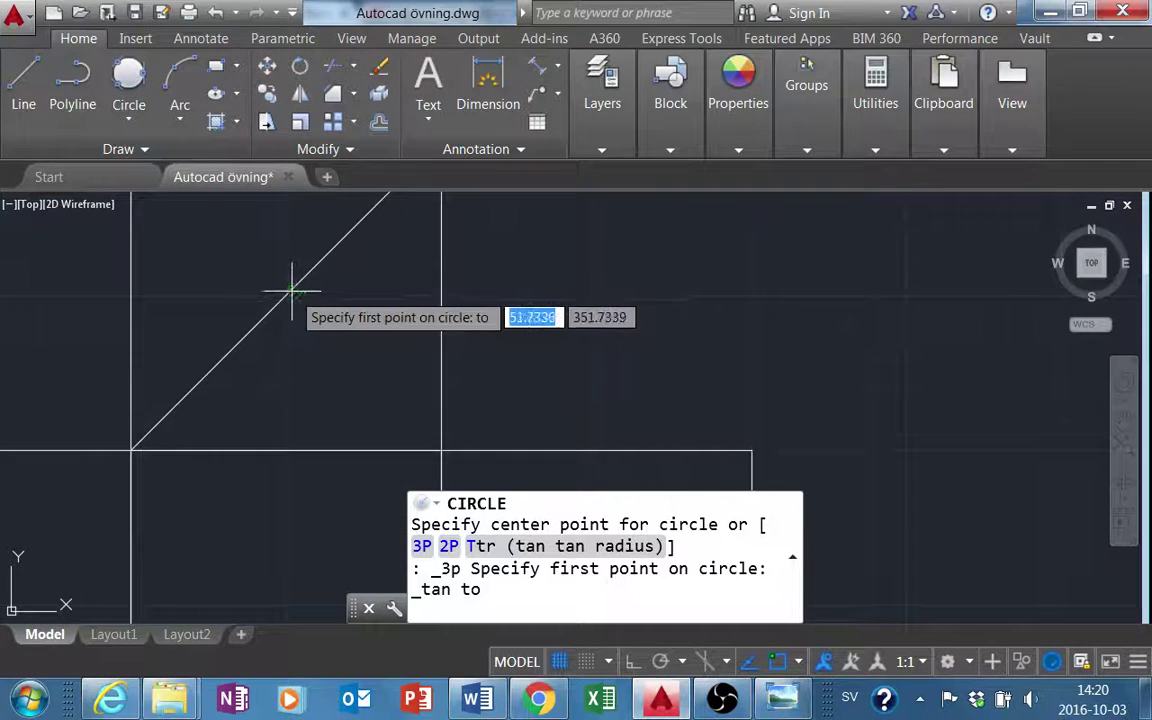
pyautogui.scroll(-6, 300, 340)
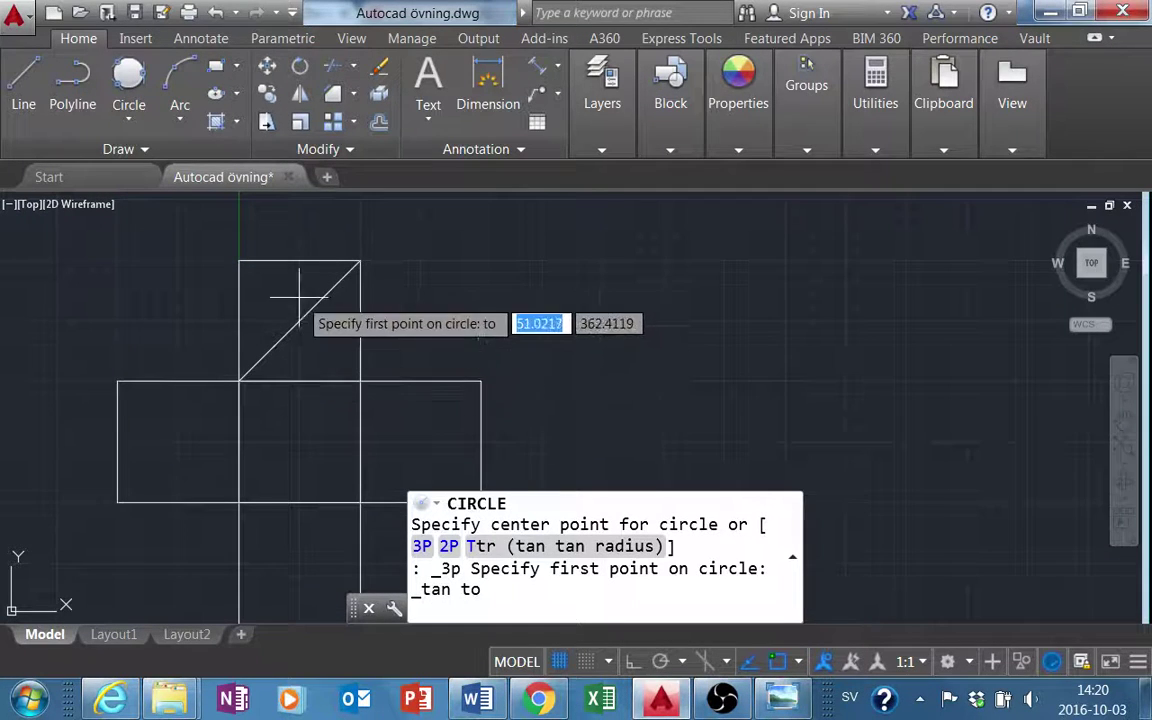
pyautogui.press('Escape')
pyautogui.click(132, 115)
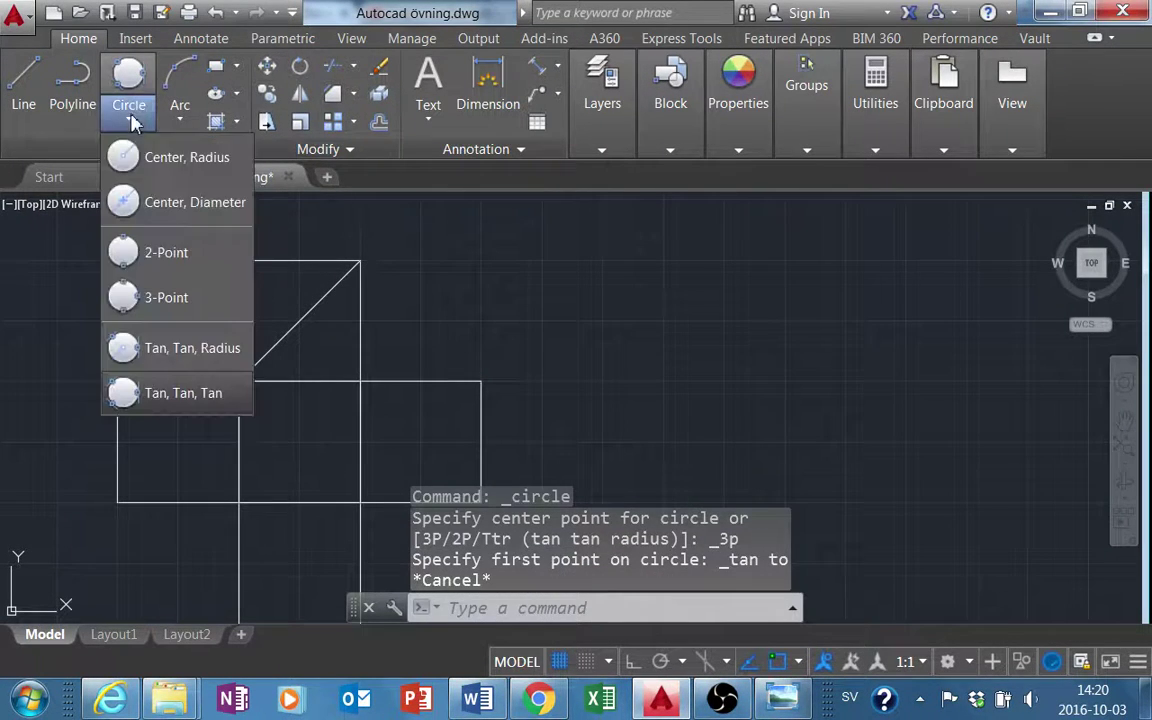
pyautogui.click(156, 186)
pyautogui.click(299, 321)
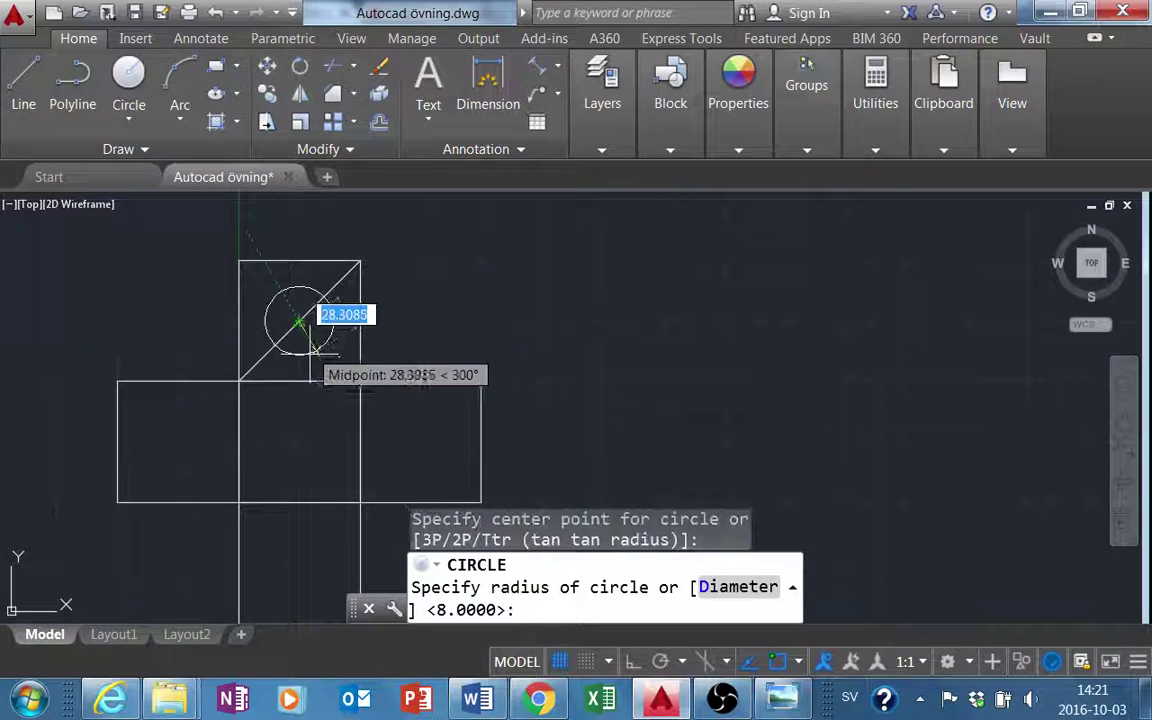
pyautogui.scroll(4, 307, 340)
pyautogui.write('10')
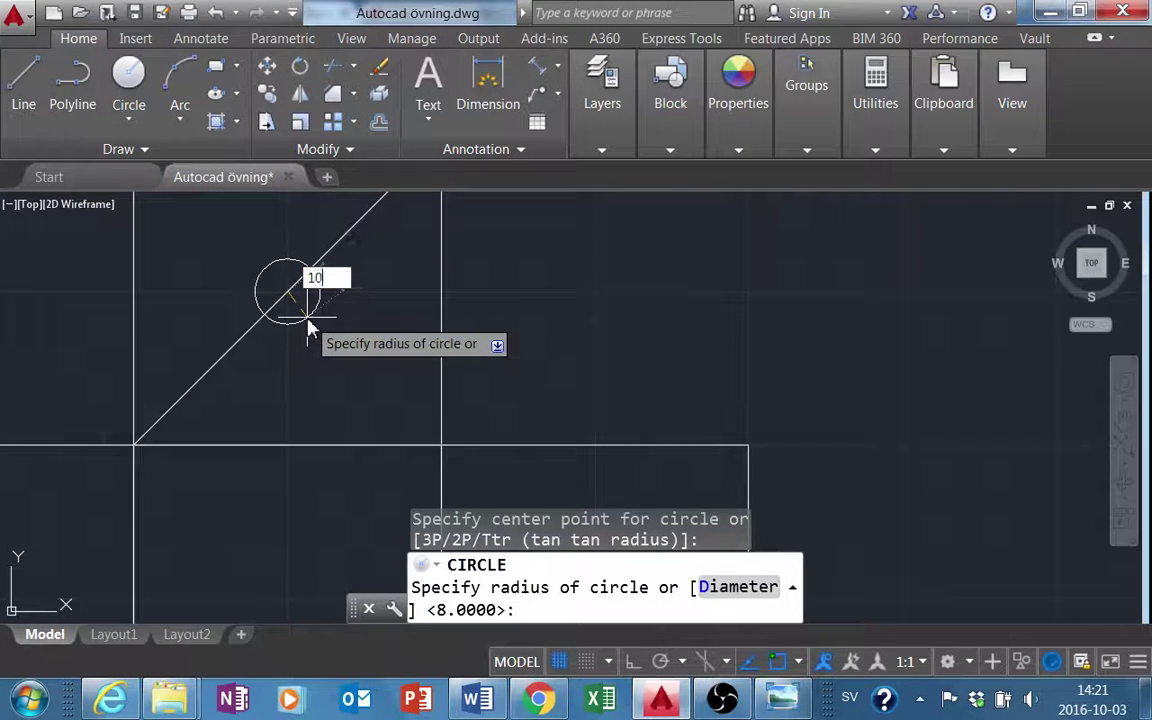
pyautogui.press('Return')
pyautogui.scroll(-4, 307, 318)
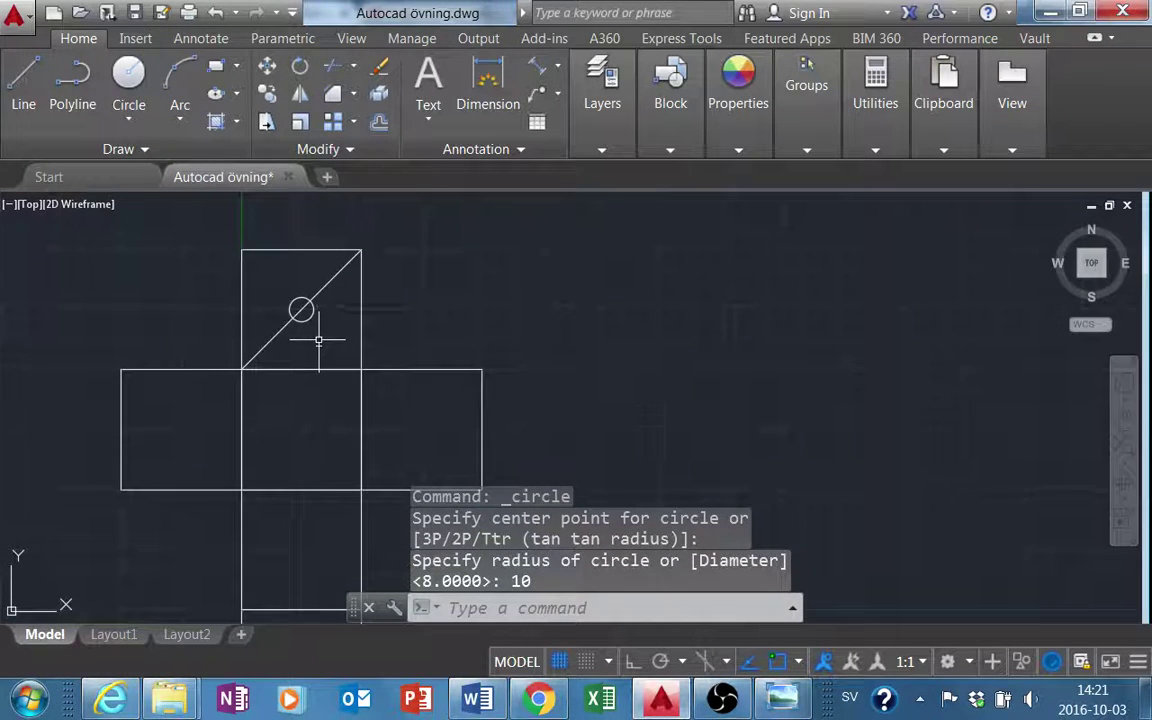
# Shorten the diagonal so its top end stops at the circle's centre
pyautogui.click(356, 255)
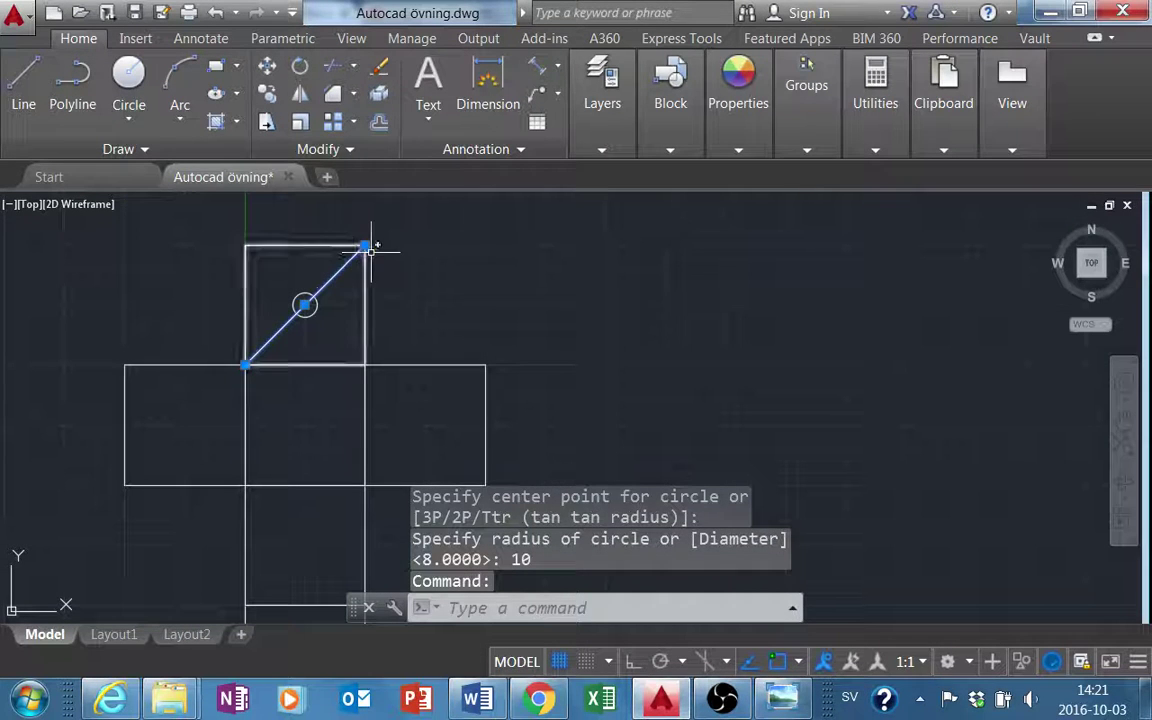
pyautogui.click(365, 246)
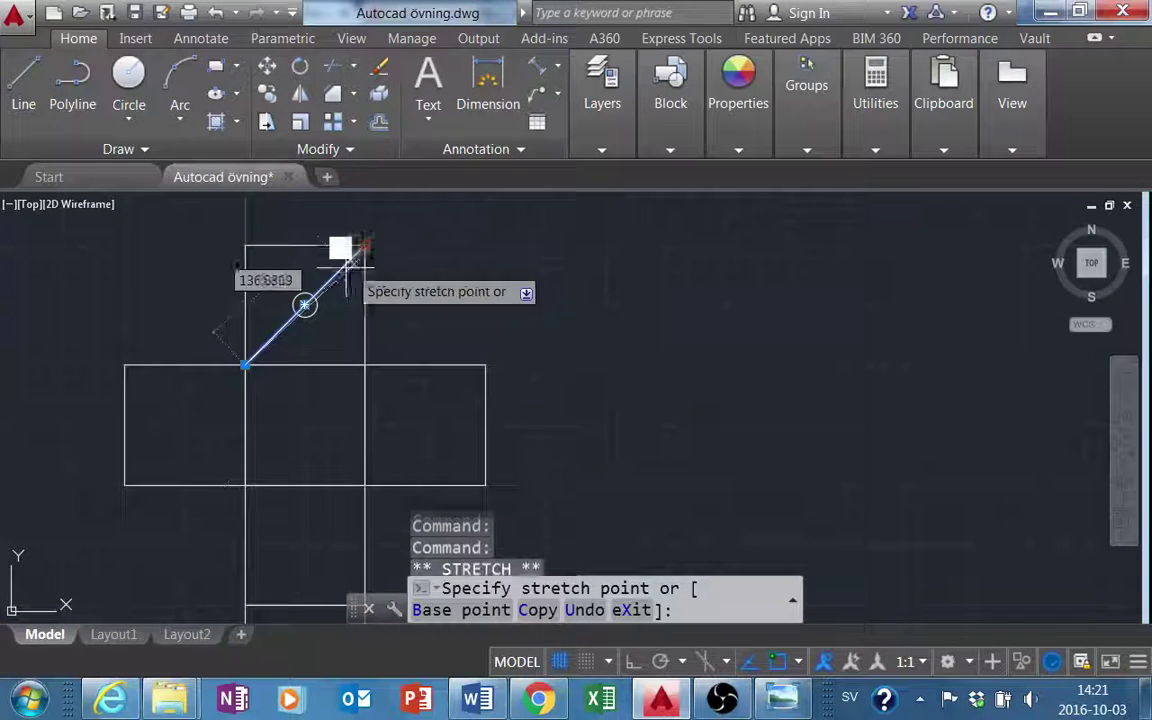
pyautogui.click(305, 305)
pyautogui.press('Escape')
pyautogui.click(275, 335)
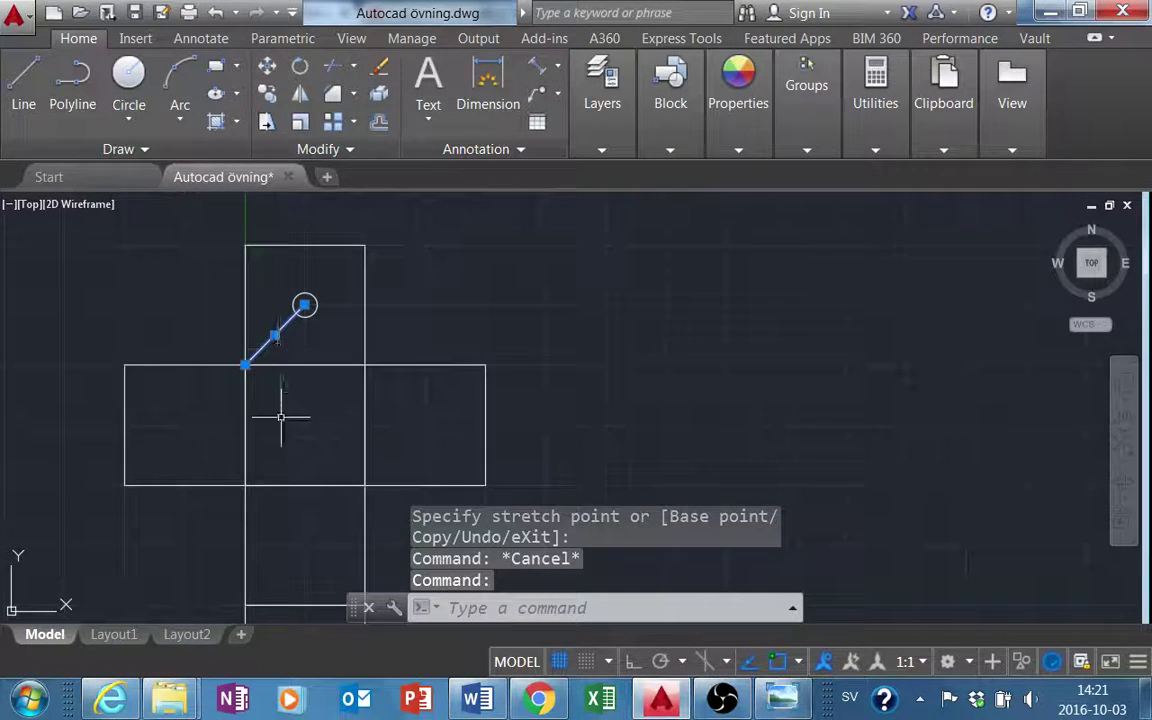
pyautogui.scroll(2, 301, 337)
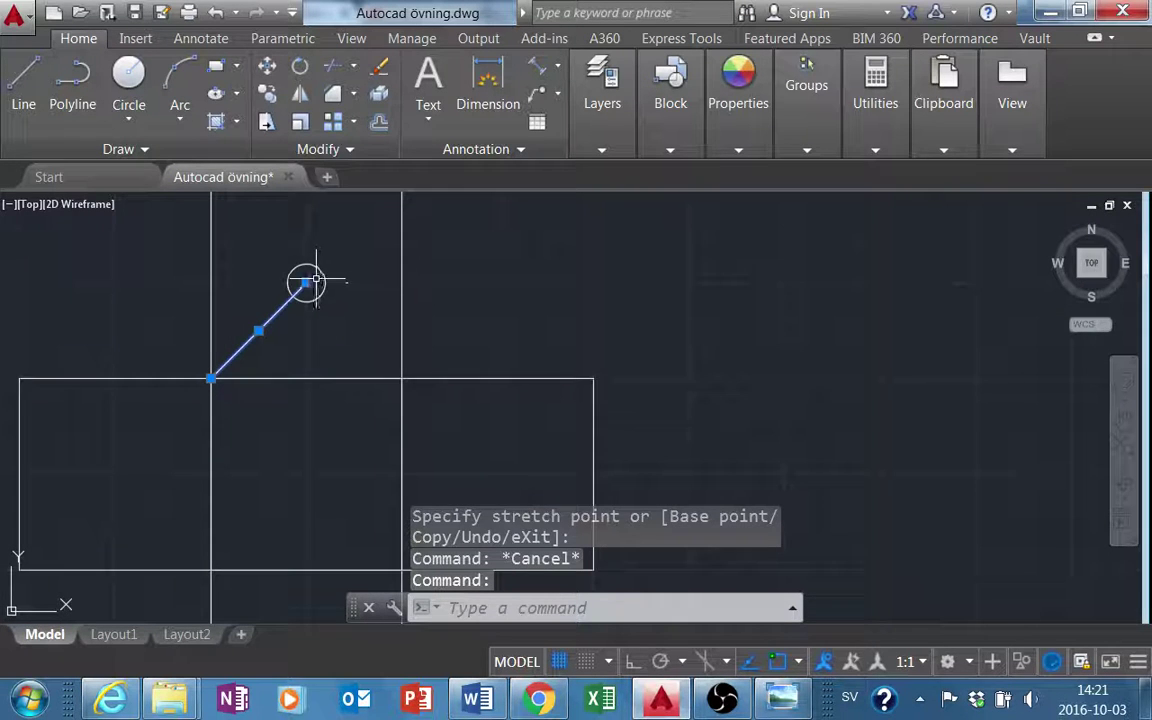
pyautogui.moveTo(315, 283); pyautogui.dragTo(316, 315, button='middle')
pyautogui.click(306, 315)
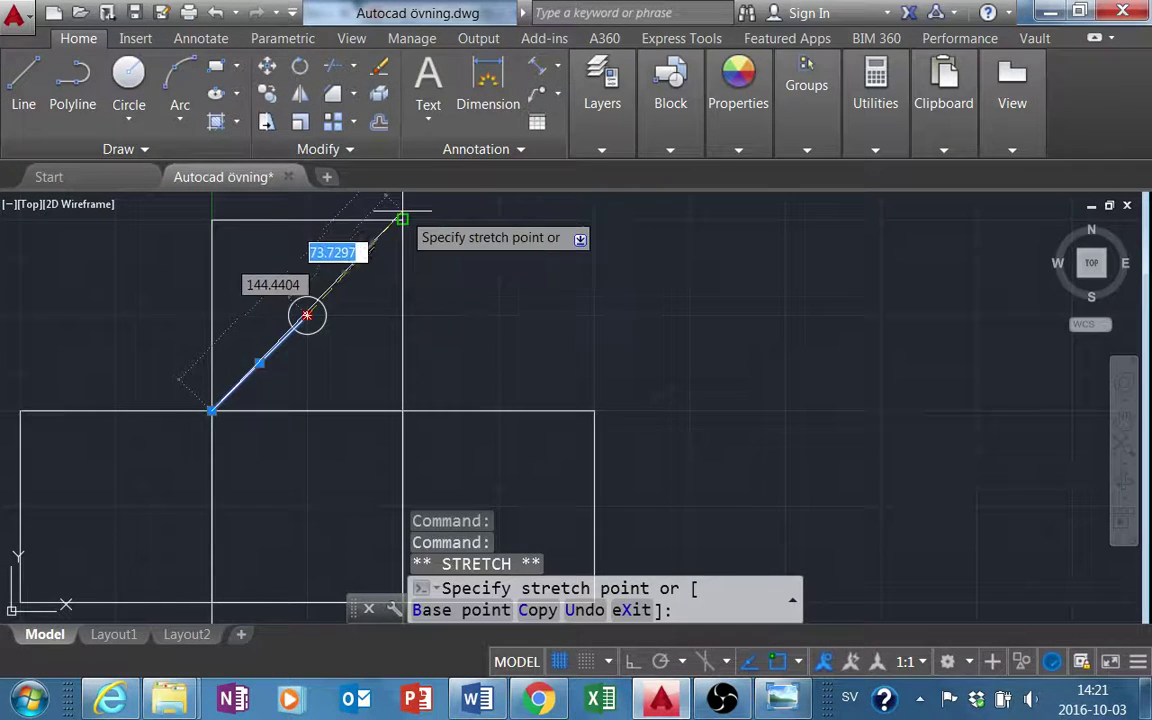
pyautogui.click(307, 315)
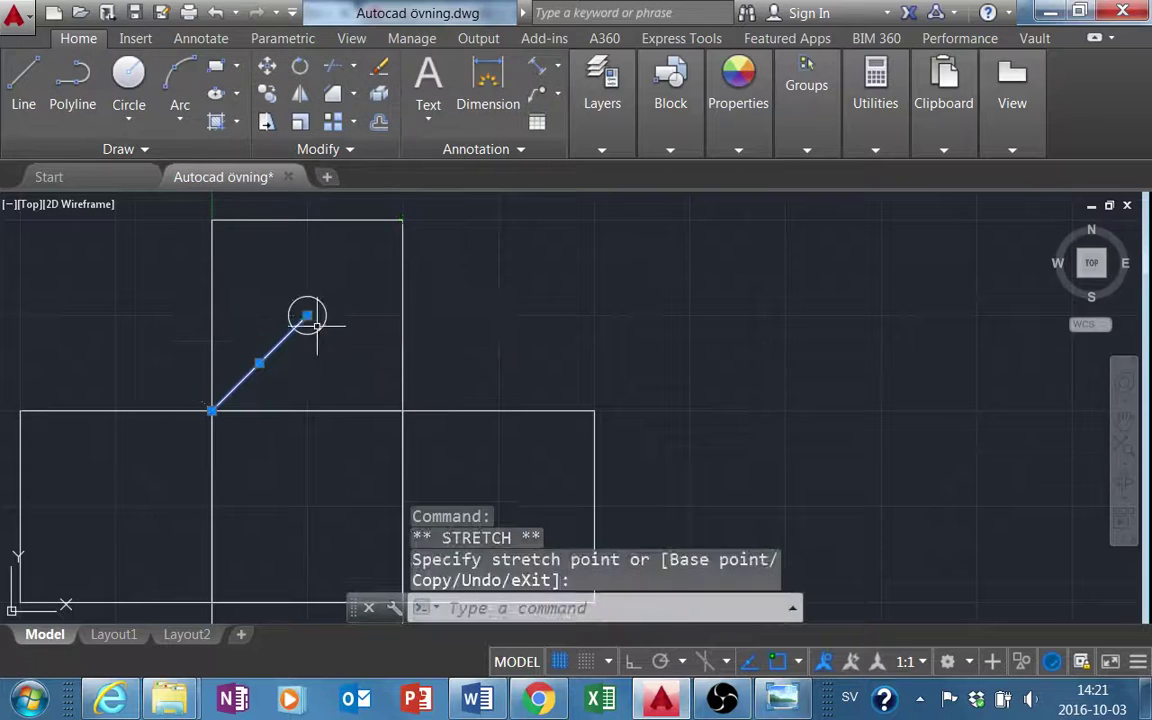
pyautogui.press('Escape')
# Copy the radius-10 circle further down the diagonal as a second pip
pyautogui.click(266, 93)
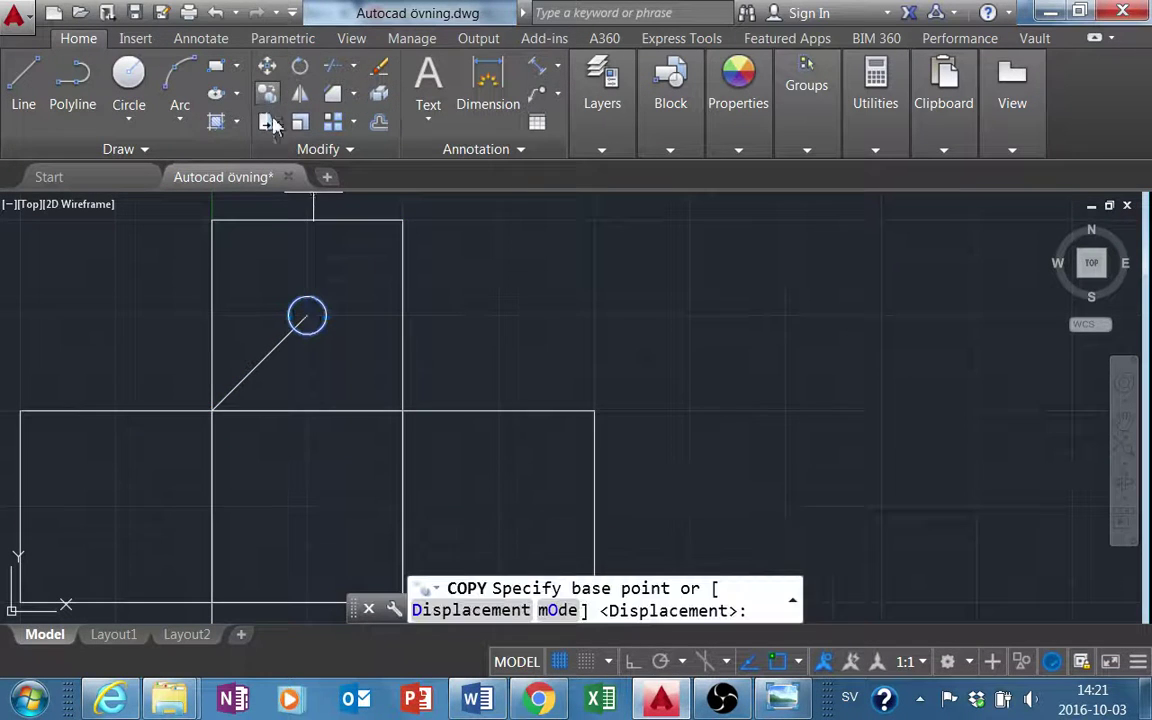
pyautogui.click(306, 315)
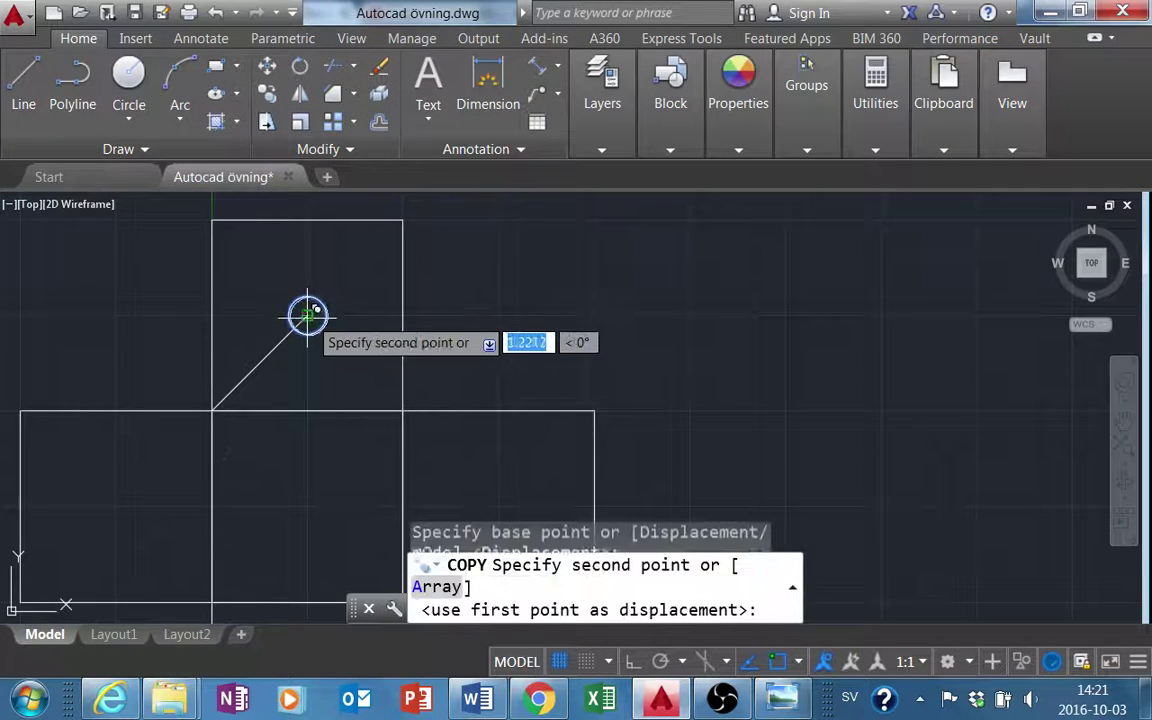
pyautogui.click(259, 363)
pyautogui.press('Escape')
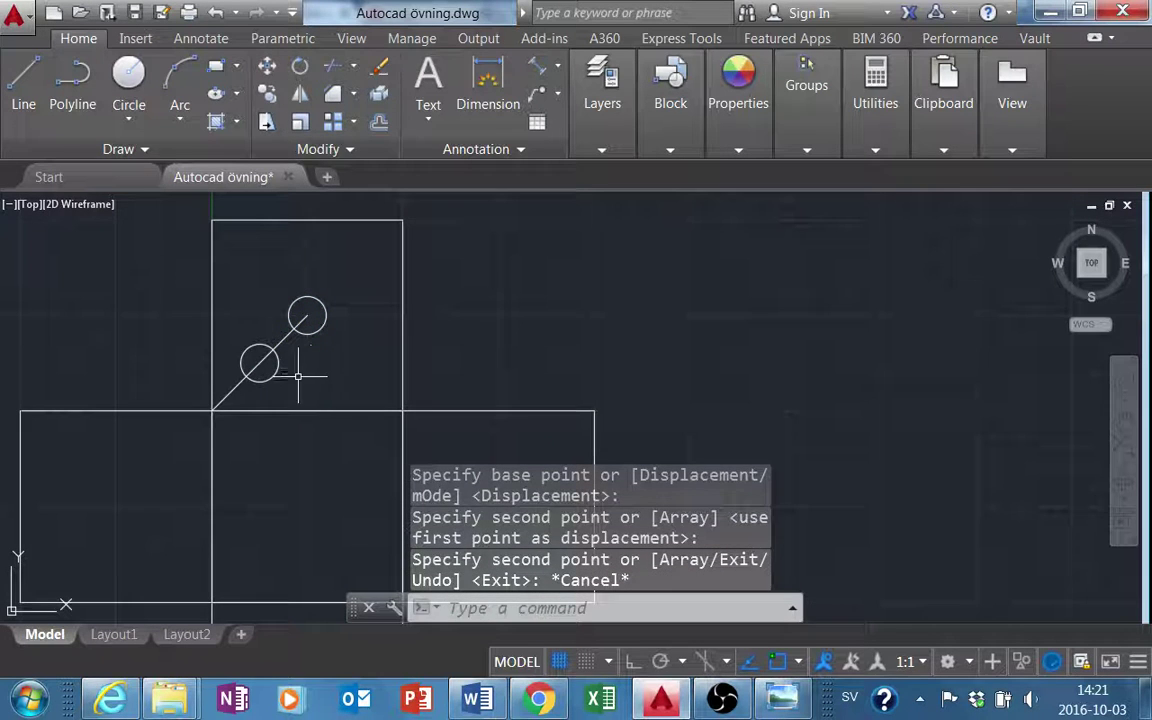
pyautogui.click(276, 366)
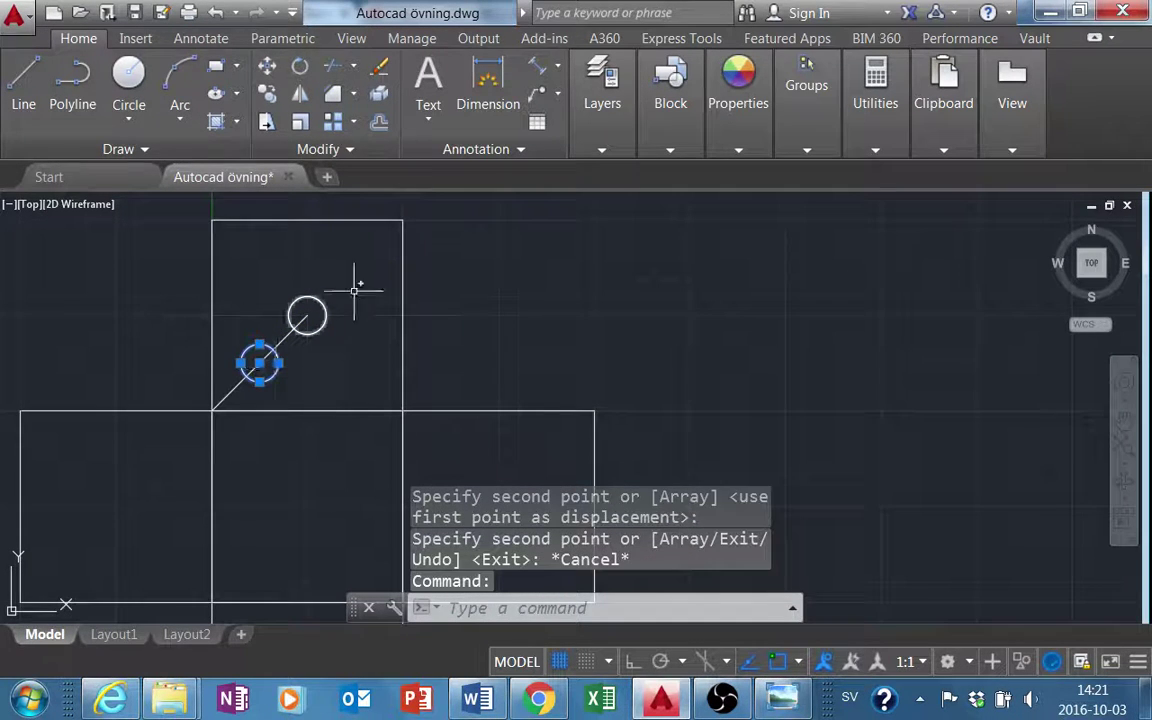
# Mirror the lower circle across the diagonal, keeping the original, then erase the diagonal line
pyautogui.click(300, 95)
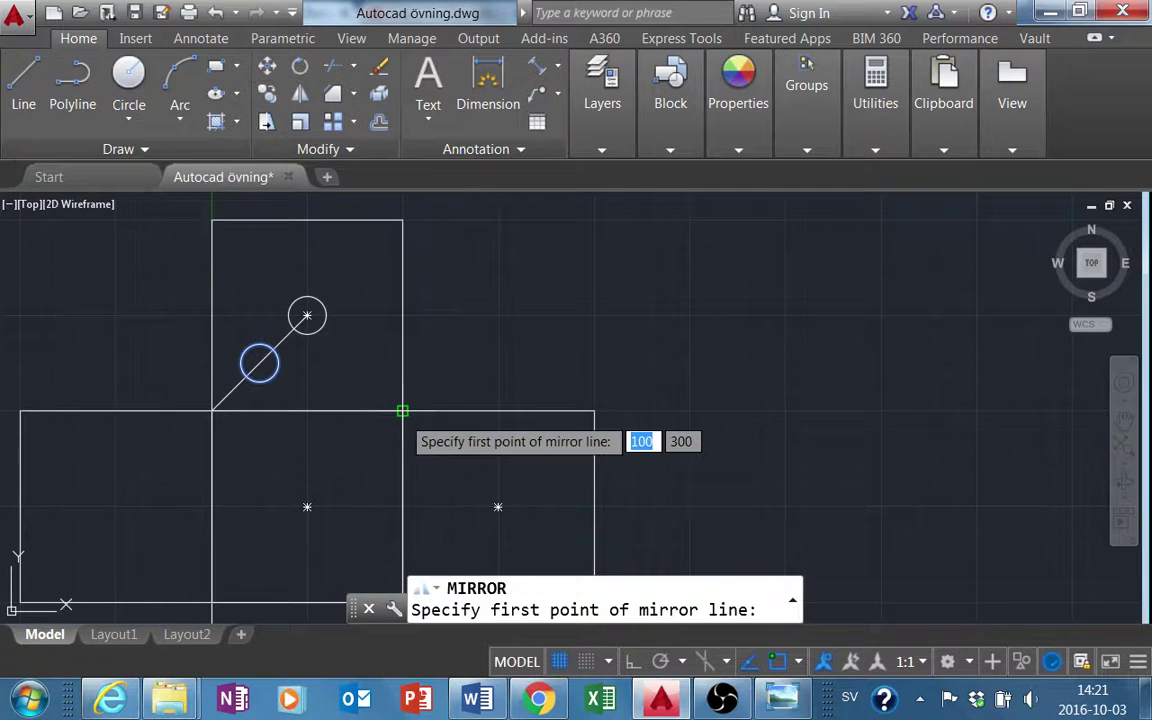
pyautogui.click(403, 410)
pyautogui.click(211, 219)
pyautogui.press('Escape')
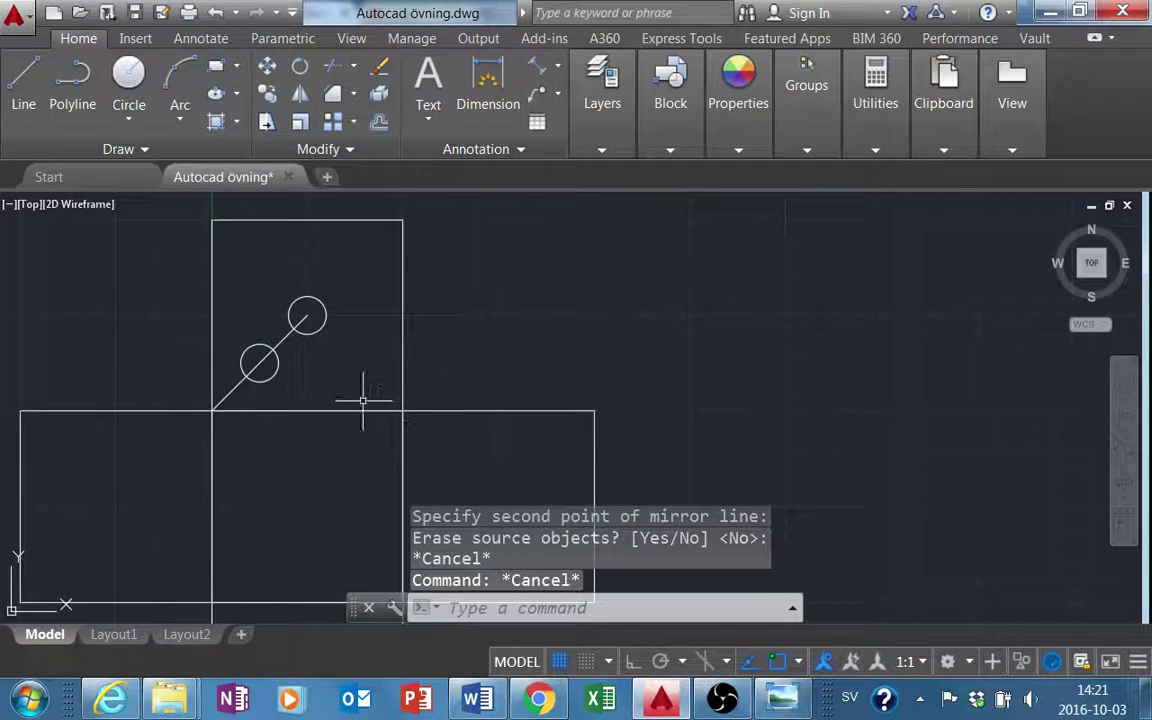
pyautogui.click(289, 355)
pyautogui.click(257, 361)
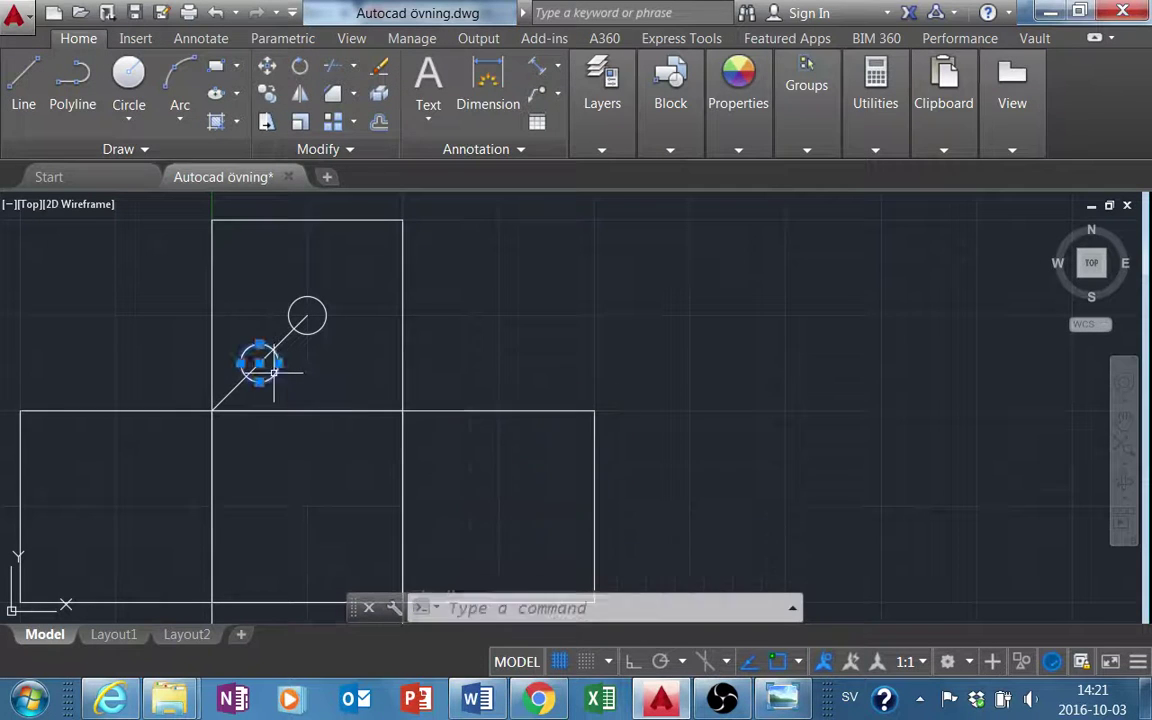
pyautogui.click(300, 95)
pyautogui.click(401, 410)
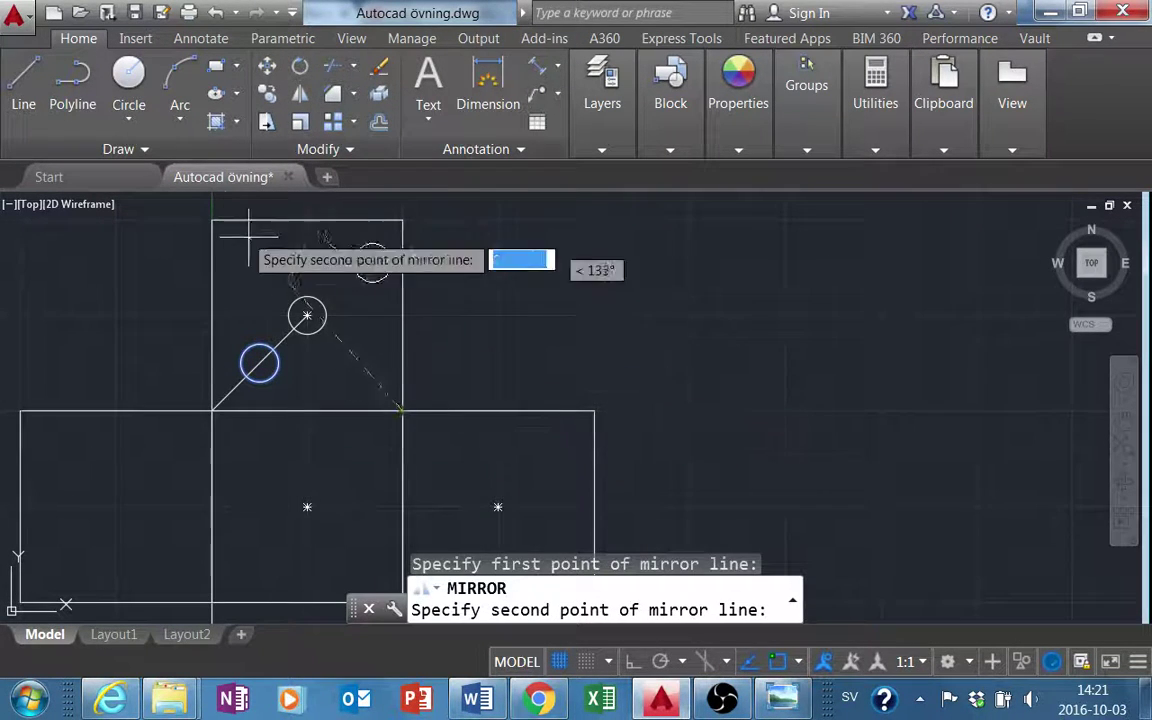
pyautogui.click(212, 218)
pyautogui.press('Return')
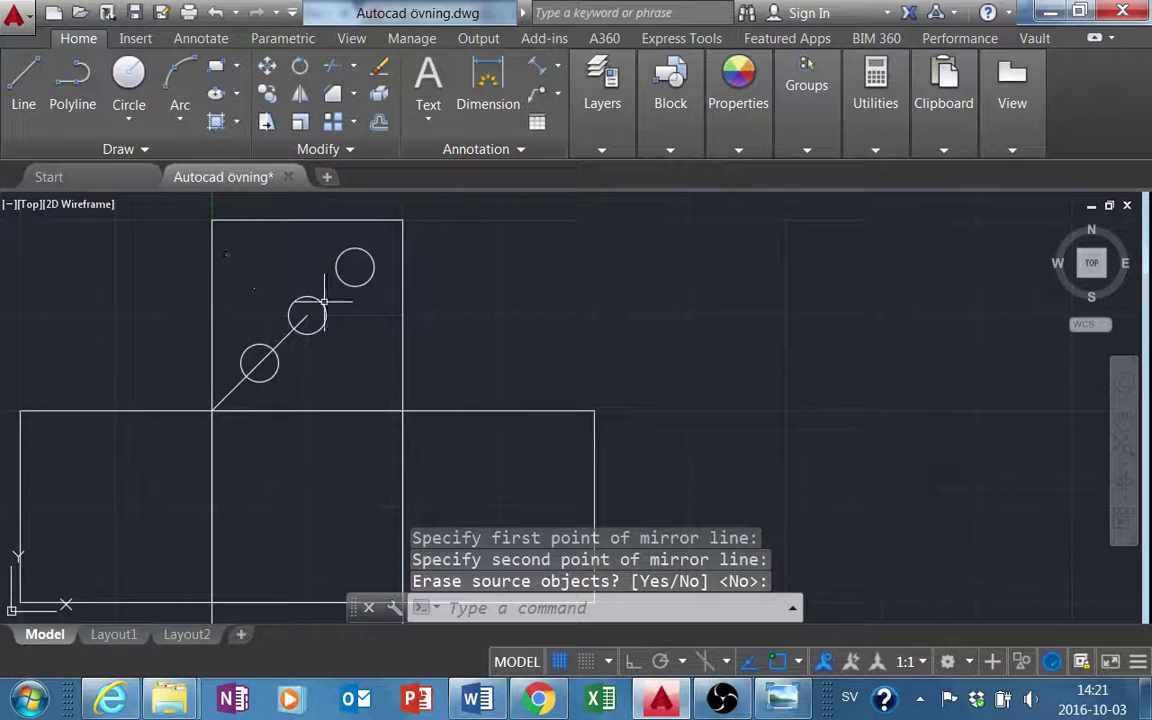
pyautogui.click(281, 342)
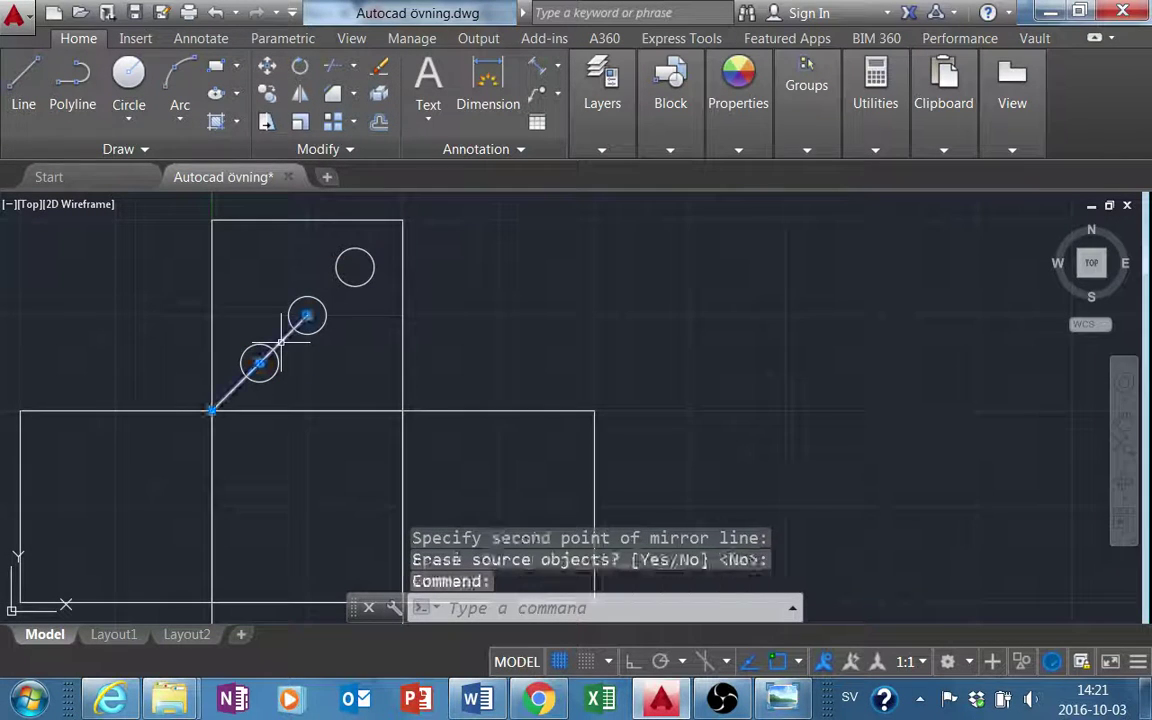
pyautogui.press('Delete')
# Mirror the two circles about the square's vertical centre line, keeping the originals
pyautogui.click(277, 357)
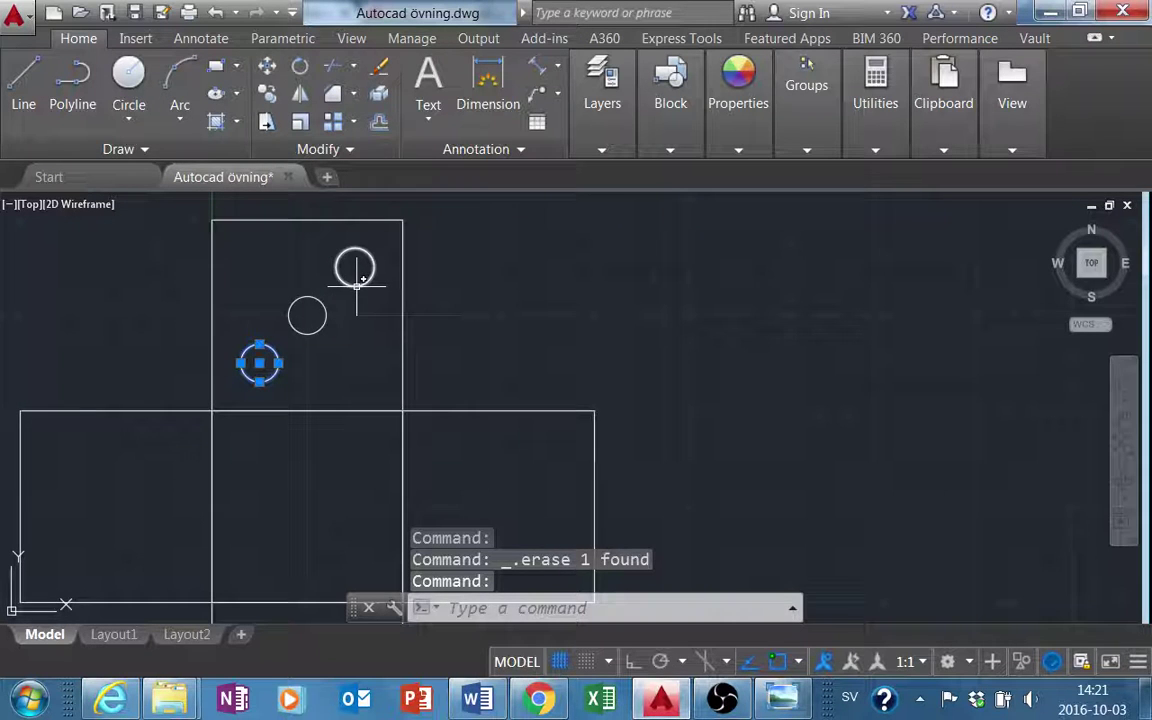
pyautogui.click(356, 286)
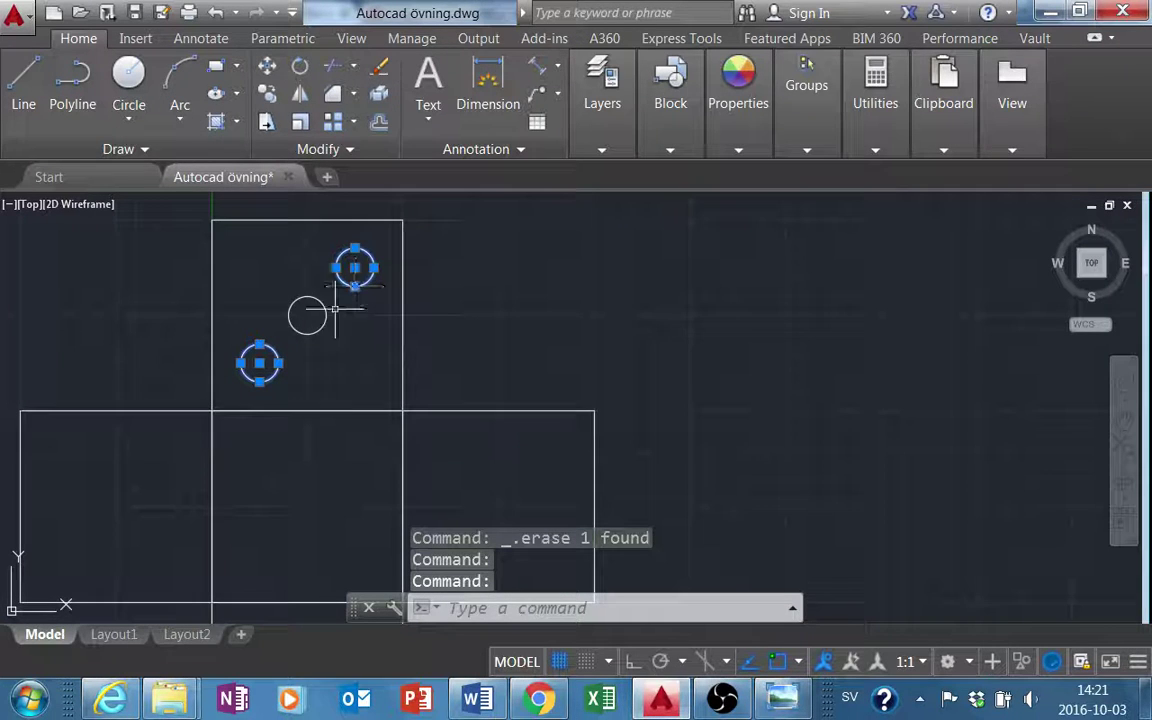
pyautogui.click(300, 97)
pyautogui.click(308, 221)
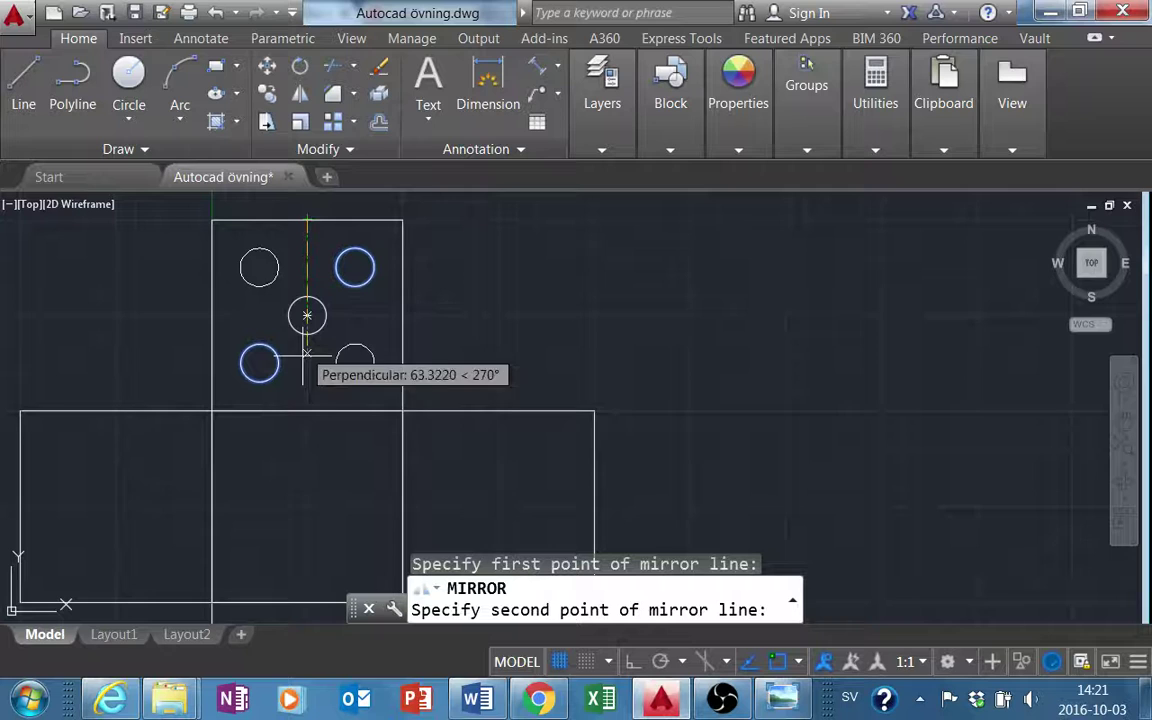
pyautogui.click(308, 412)
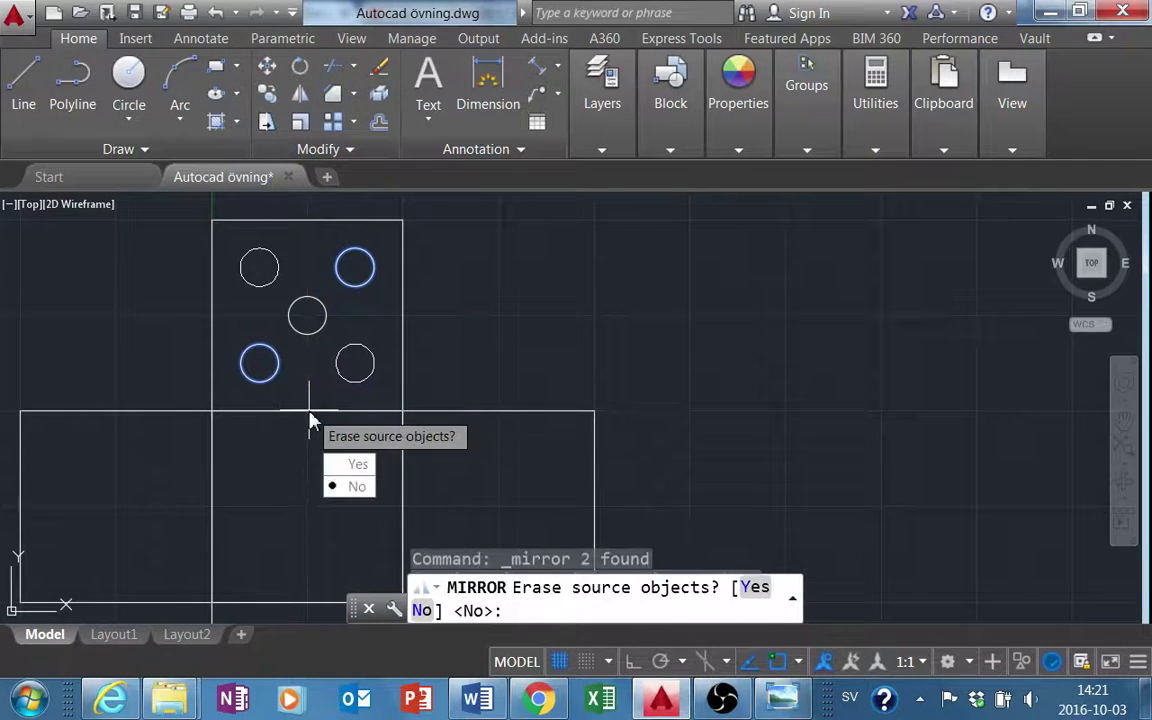
pyautogui.press('Return')
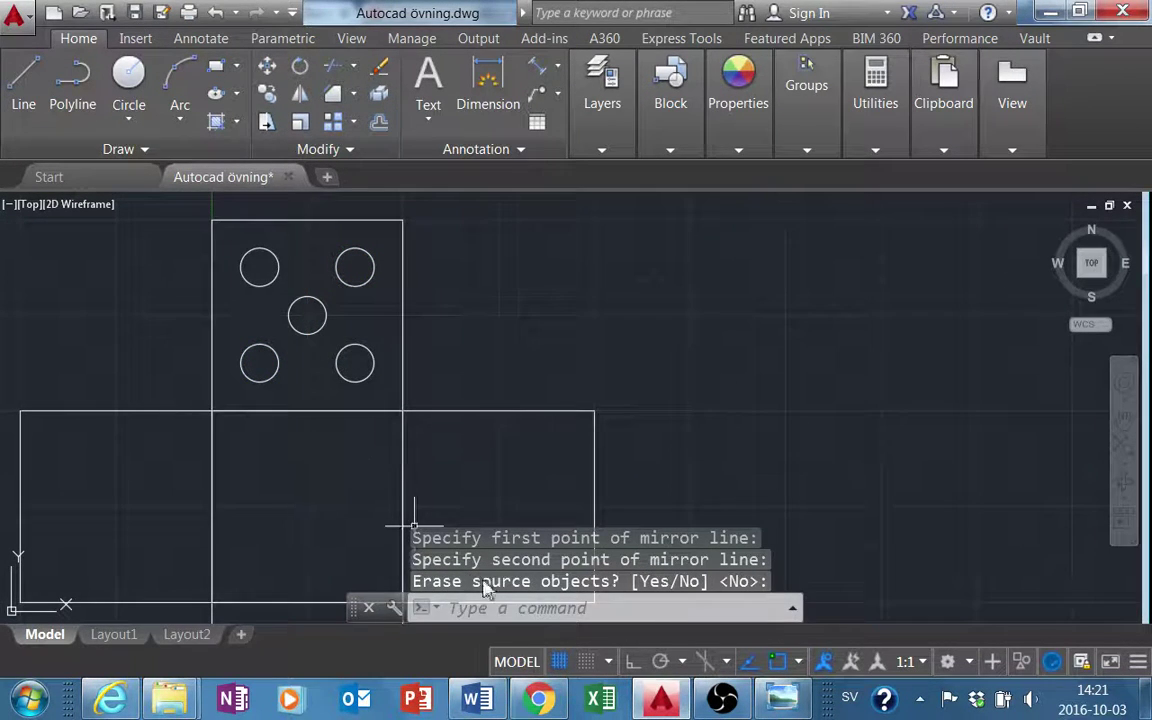
pyautogui.click(724, 699)
# Window-select the five pips and move them from the top square's lower-left corner into the left square
pyautogui.click(768, 706)
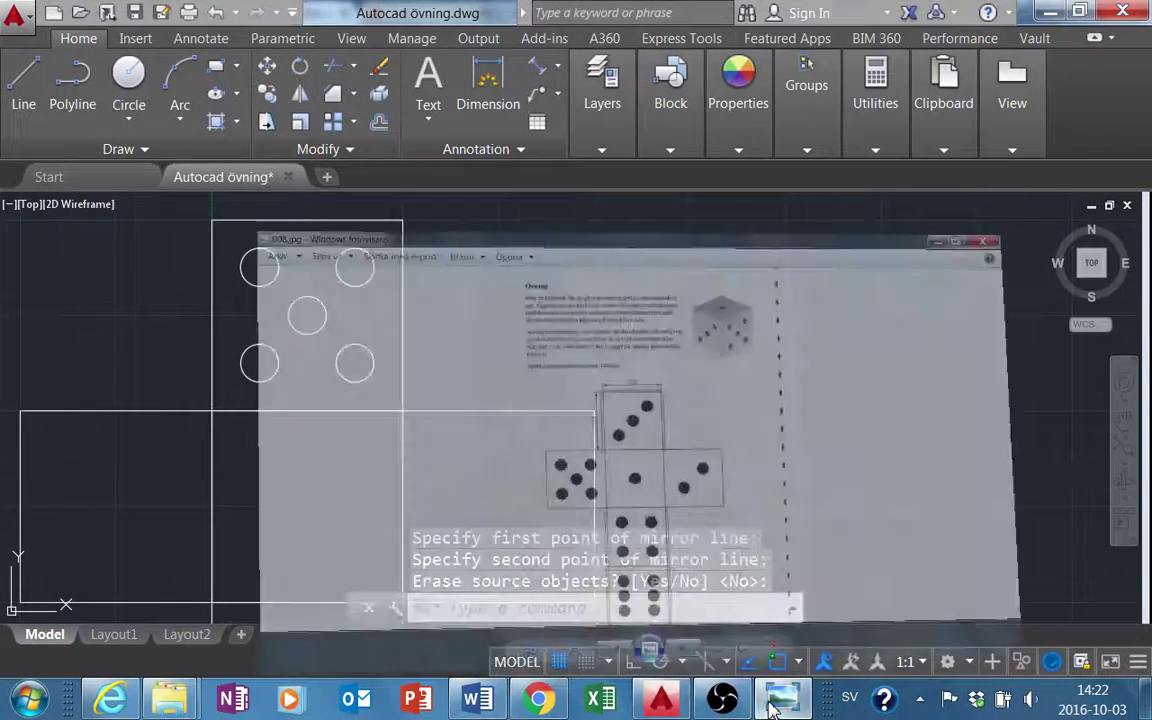
pyautogui.click(772, 706)
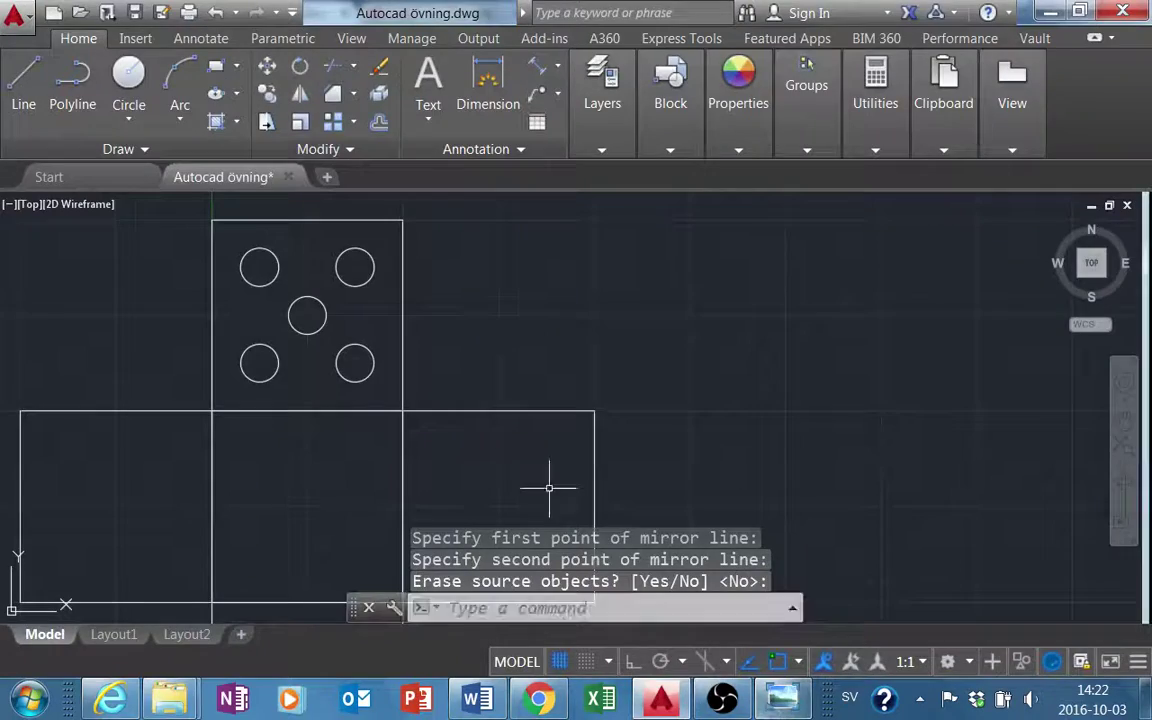
pyautogui.click(223, 233)
pyautogui.click(385, 389)
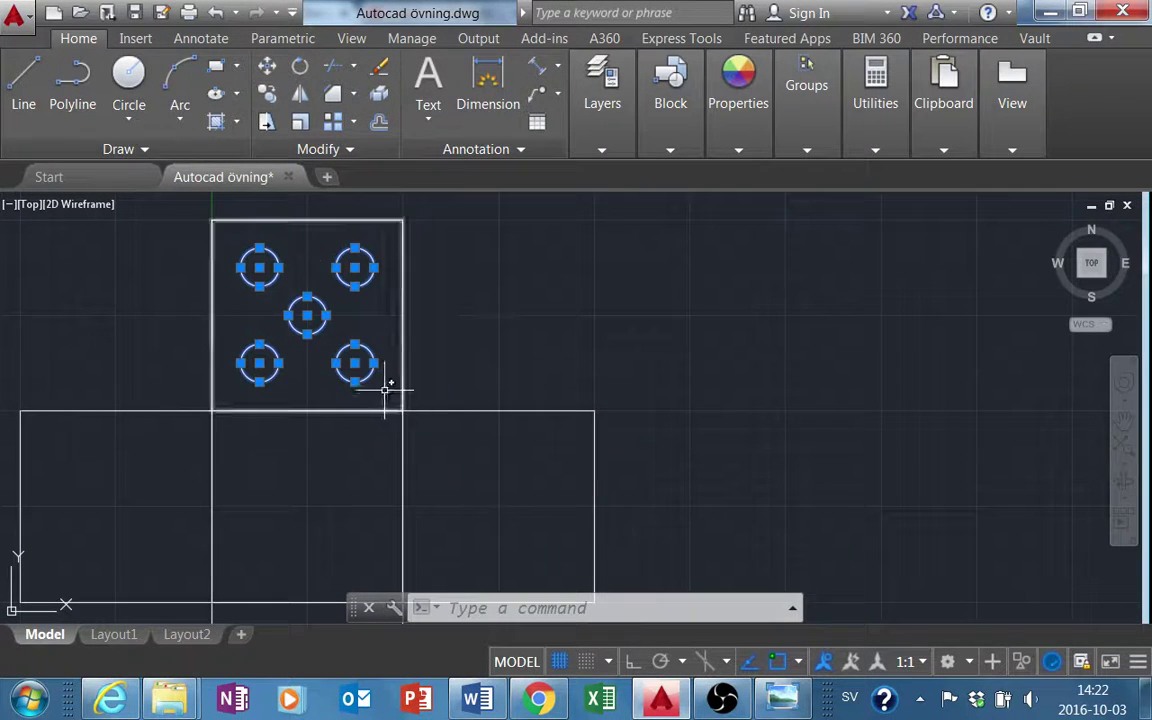
pyautogui.click(267, 65)
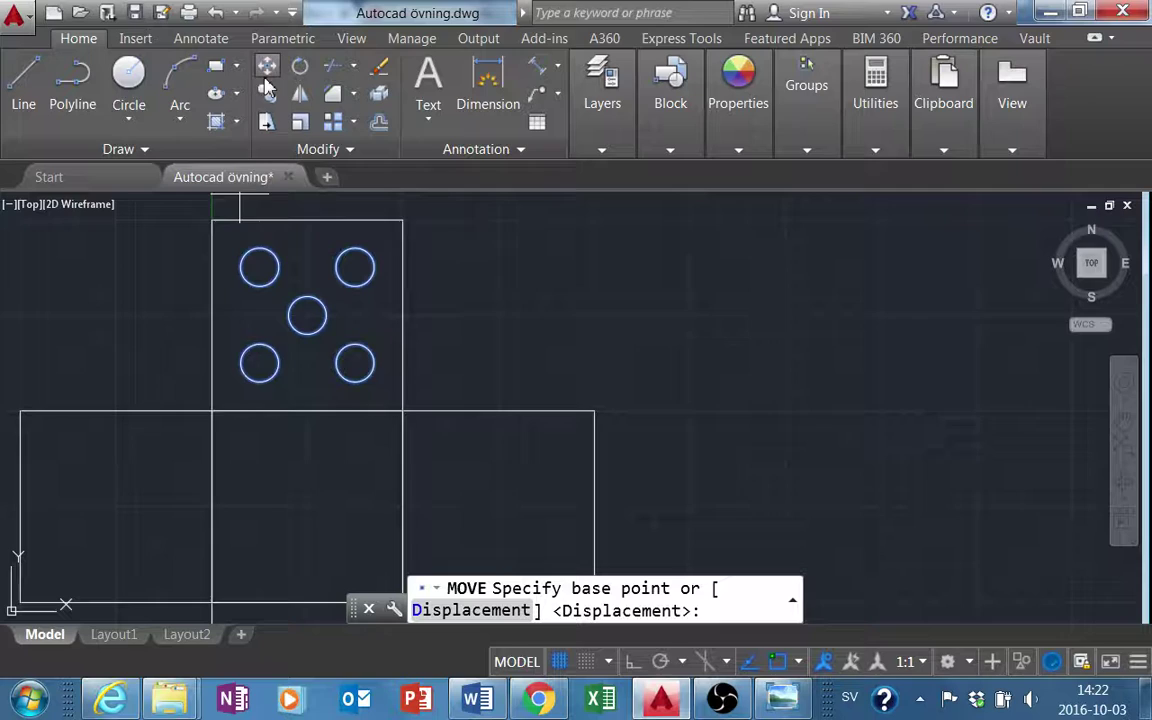
pyautogui.click(212, 410)
pyautogui.moveTo(120, 509); pyautogui.dragTo(212, 411, button='middle')
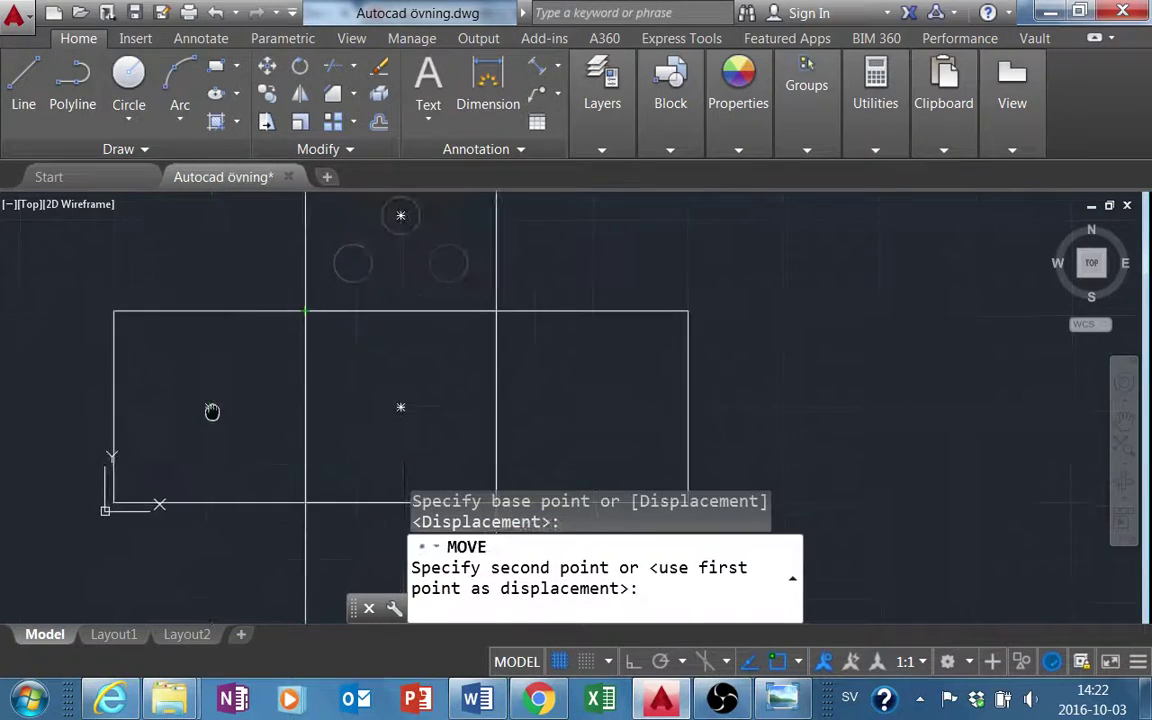
pyautogui.click(116, 495)
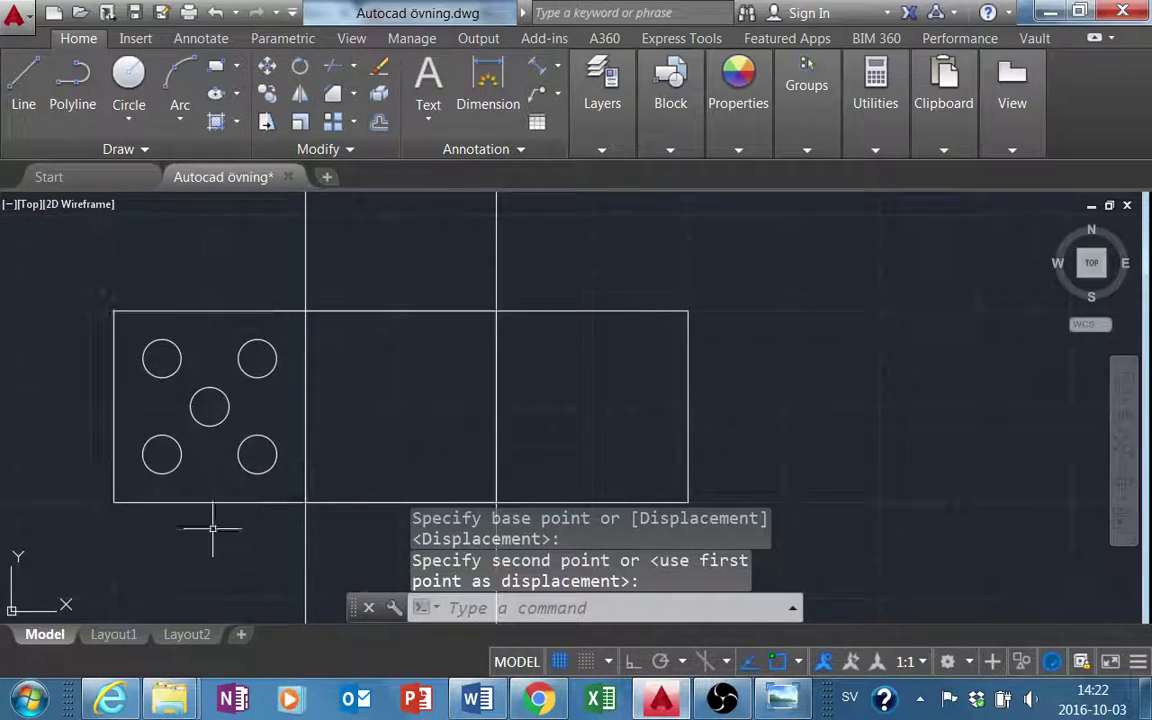
pyautogui.scroll(-2, 212, 528)
pyautogui.moveTo(213, 514); pyautogui.dragTo(224, 445, button='middle')
pyautogui.press('Escape')
pyautogui.press('Escape')
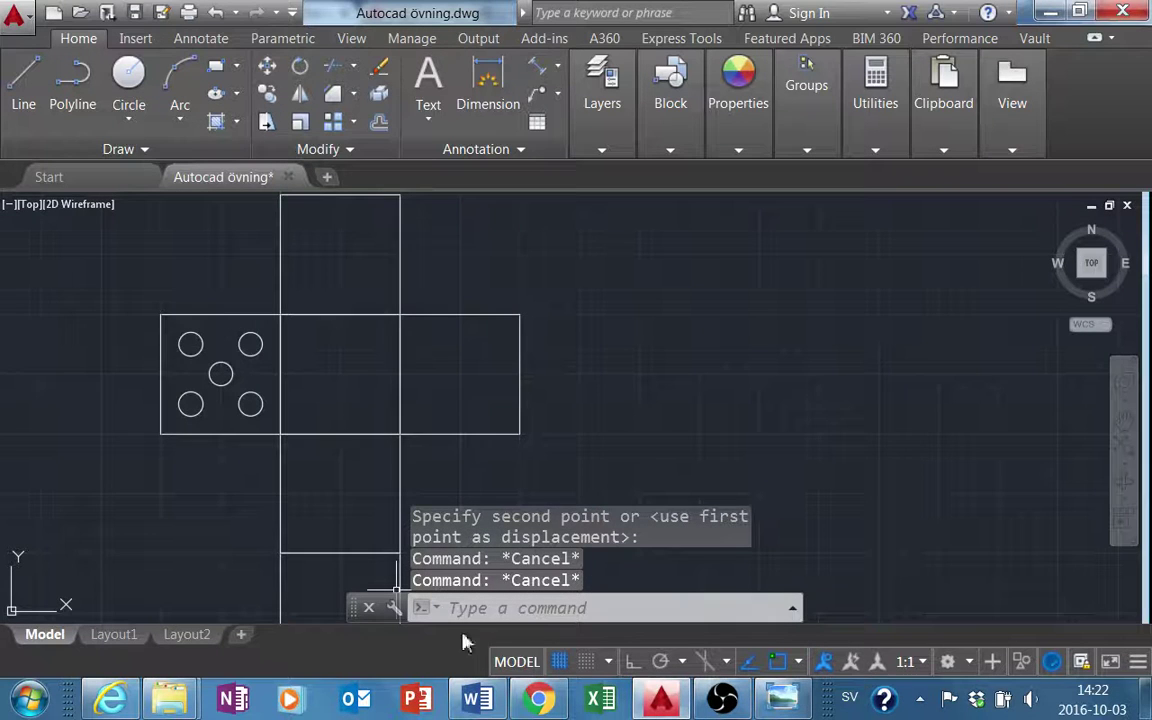
pyautogui.moveTo(722, 698)
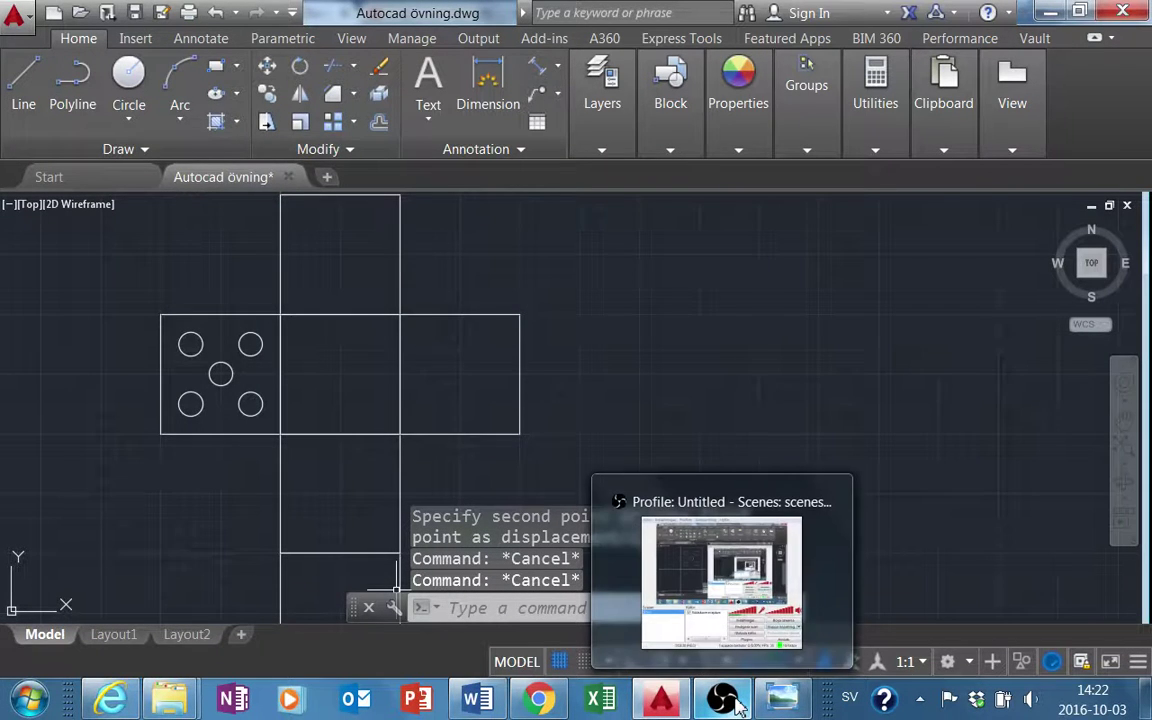
pyautogui.click(770, 701)
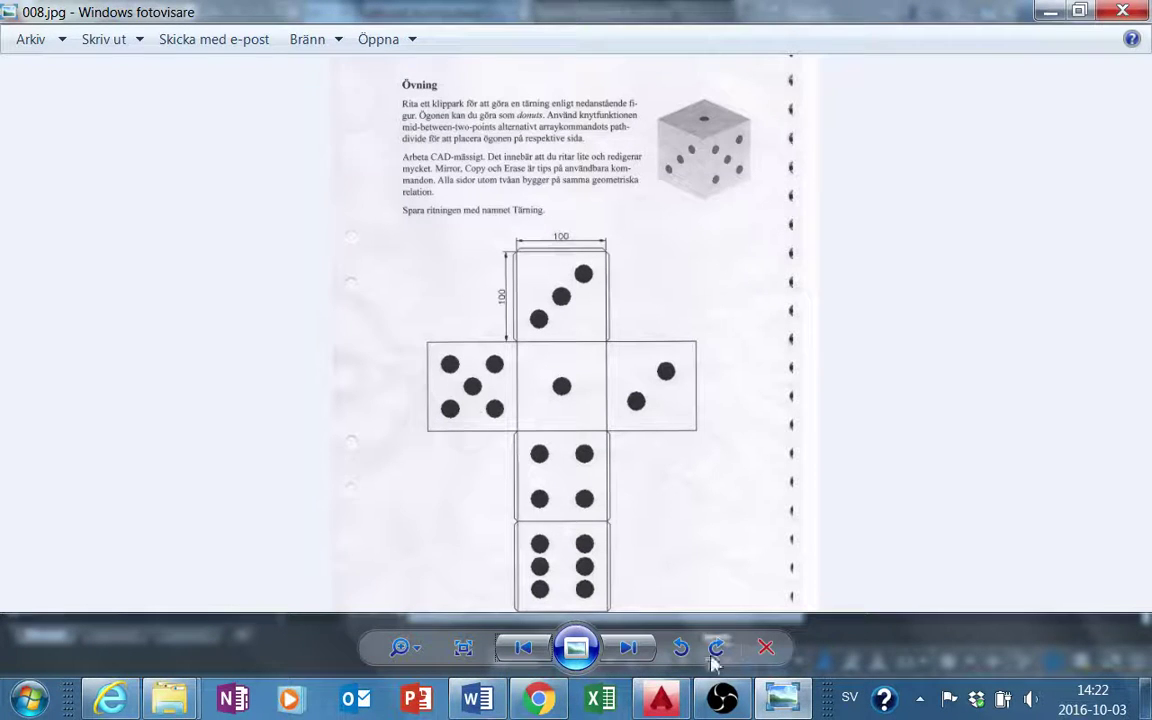
# Copy the five pips from the left square into the centre, top and lower squares
pyautogui.click(662, 700)
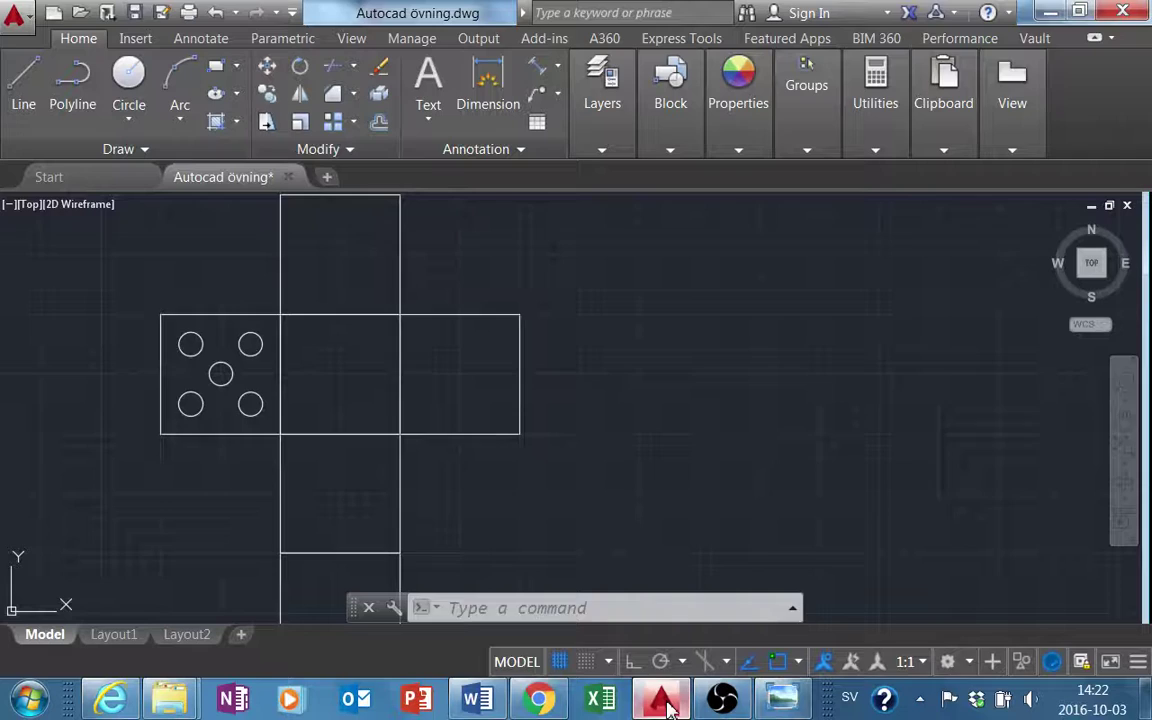
pyautogui.click(160, 321)
pyautogui.press('Escape')
pyautogui.press('Escape')
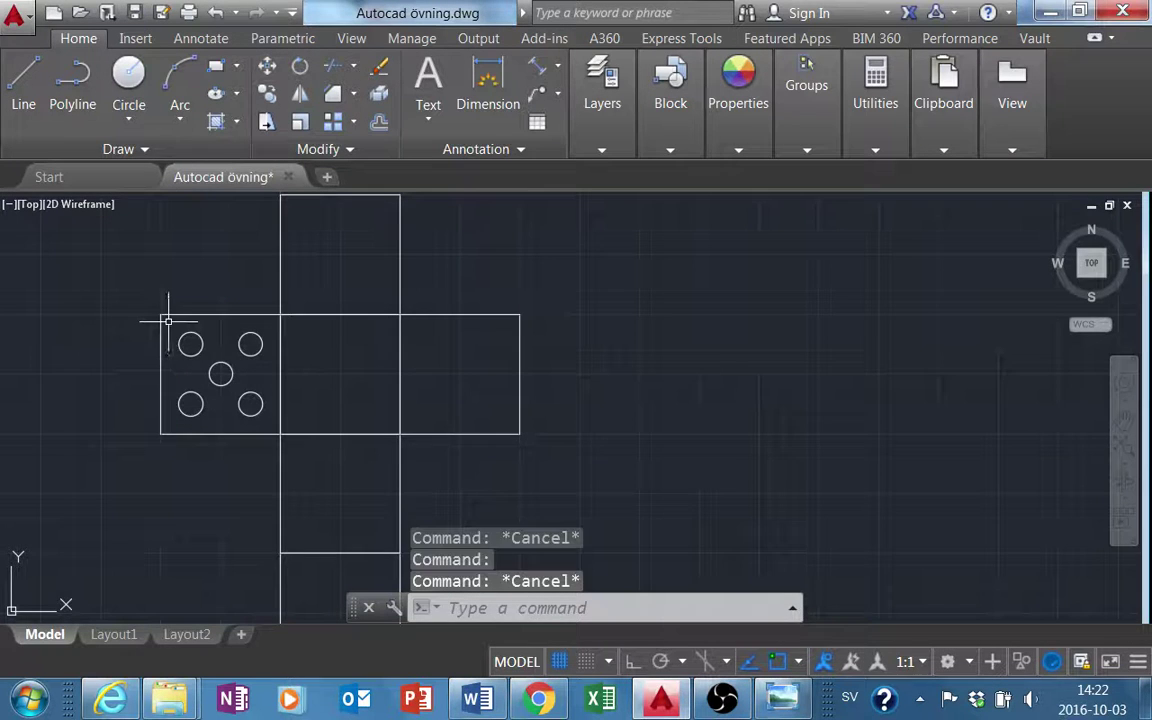
pyautogui.click(173, 320)
pyautogui.click(268, 422)
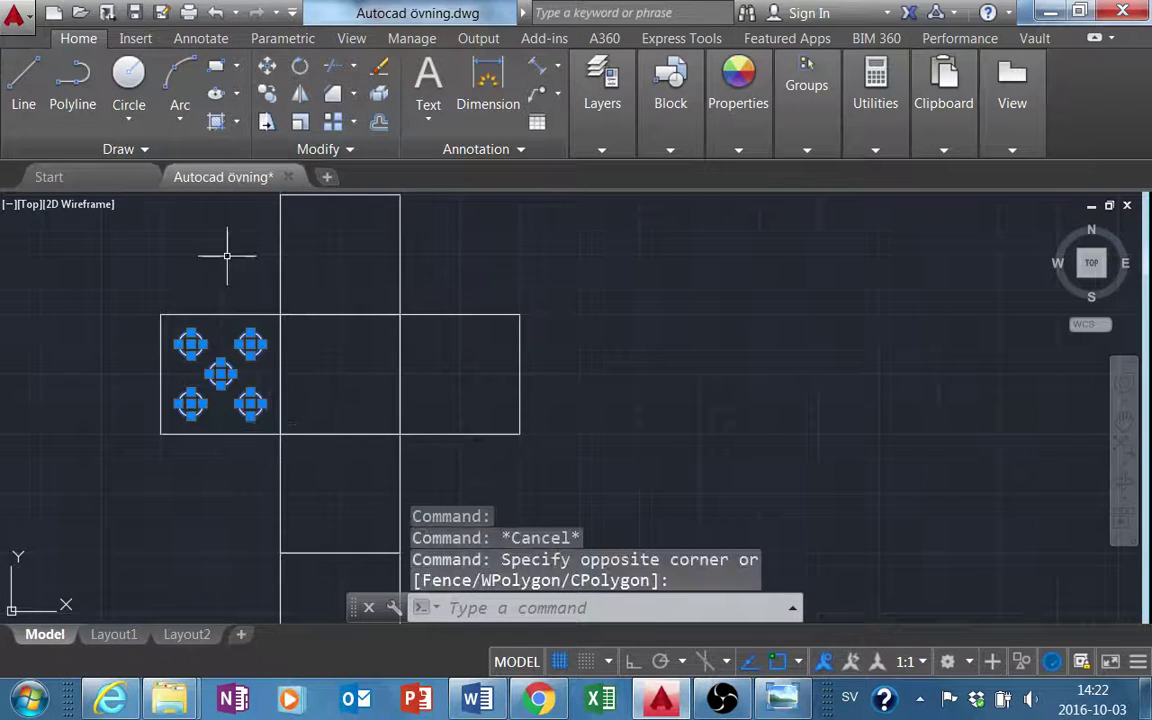
pyautogui.click(267, 93)
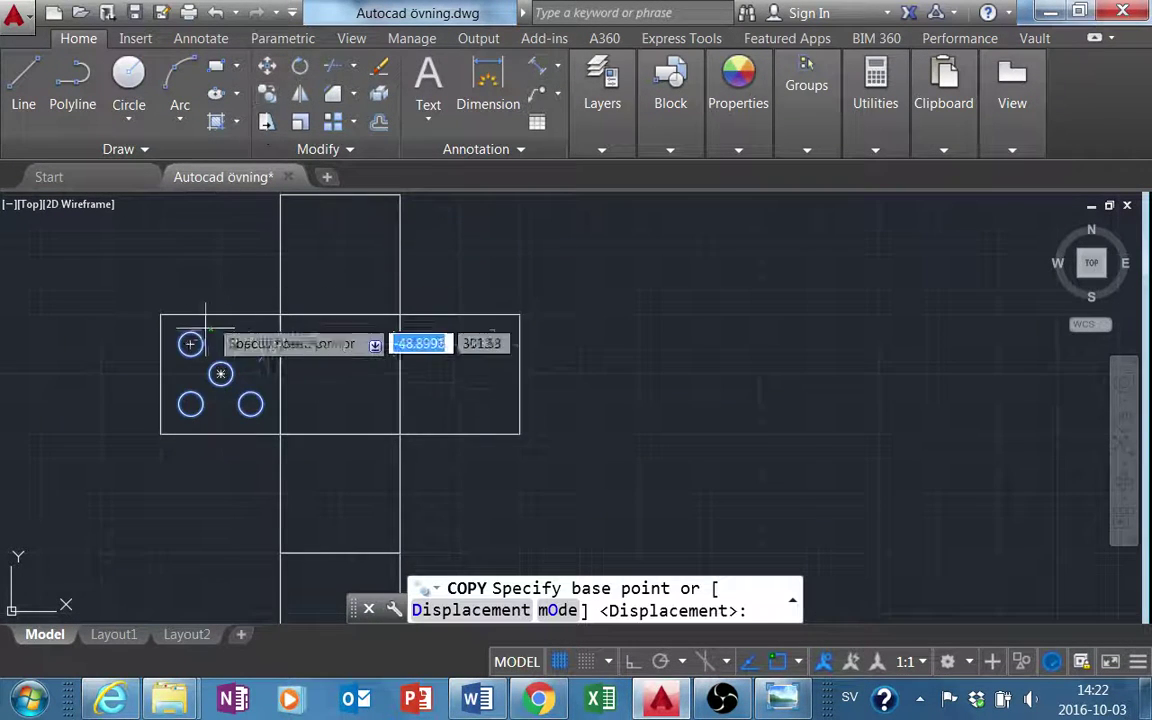
pyautogui.click(160, 434)
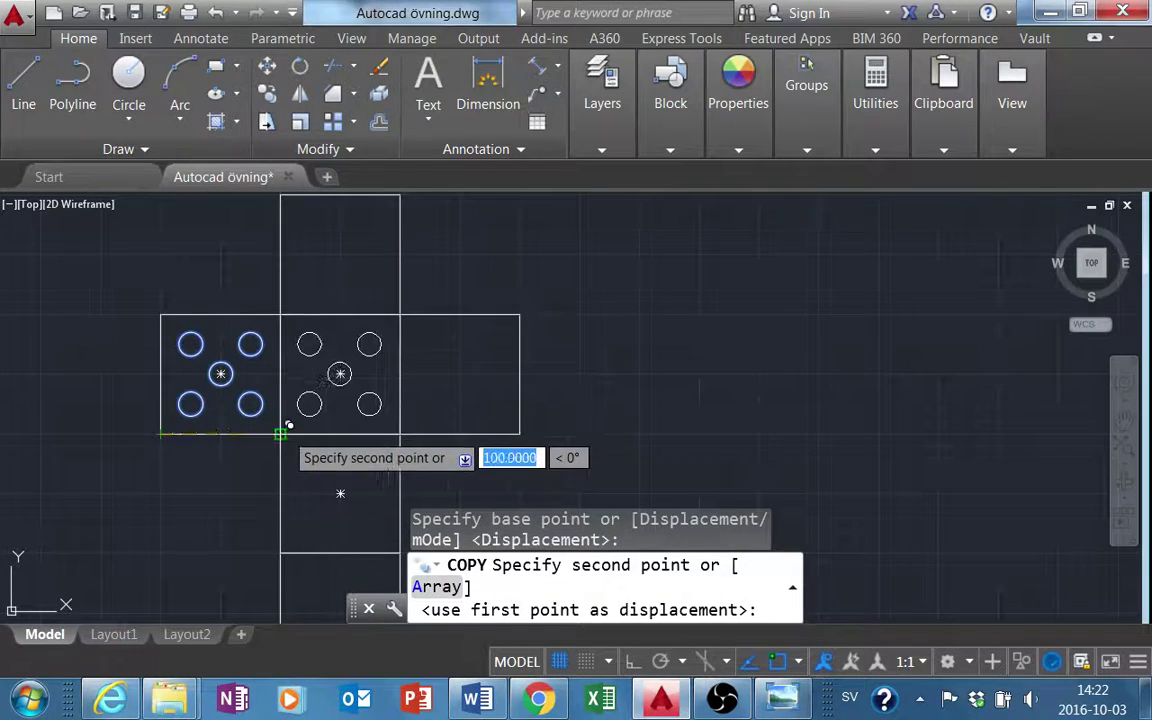
pyautogui.click(280, 434)
pyautogui.click(280, 314)
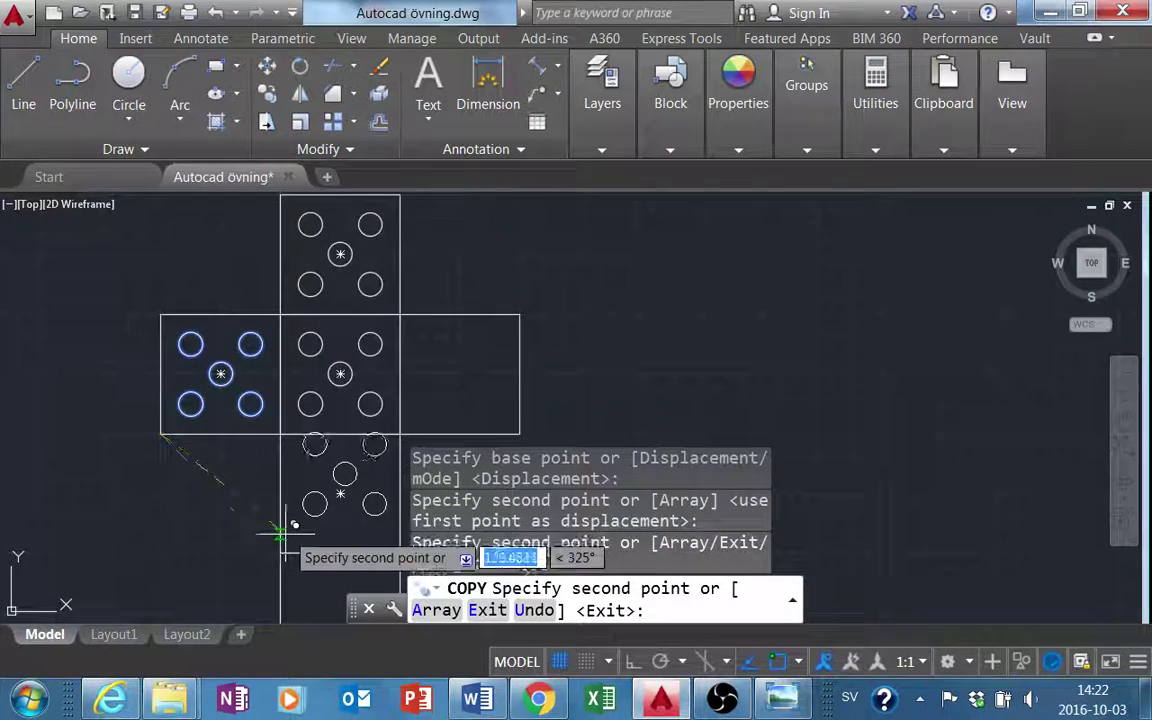
pyautogui.click(280, 553)
pyautogui.press('Escape')
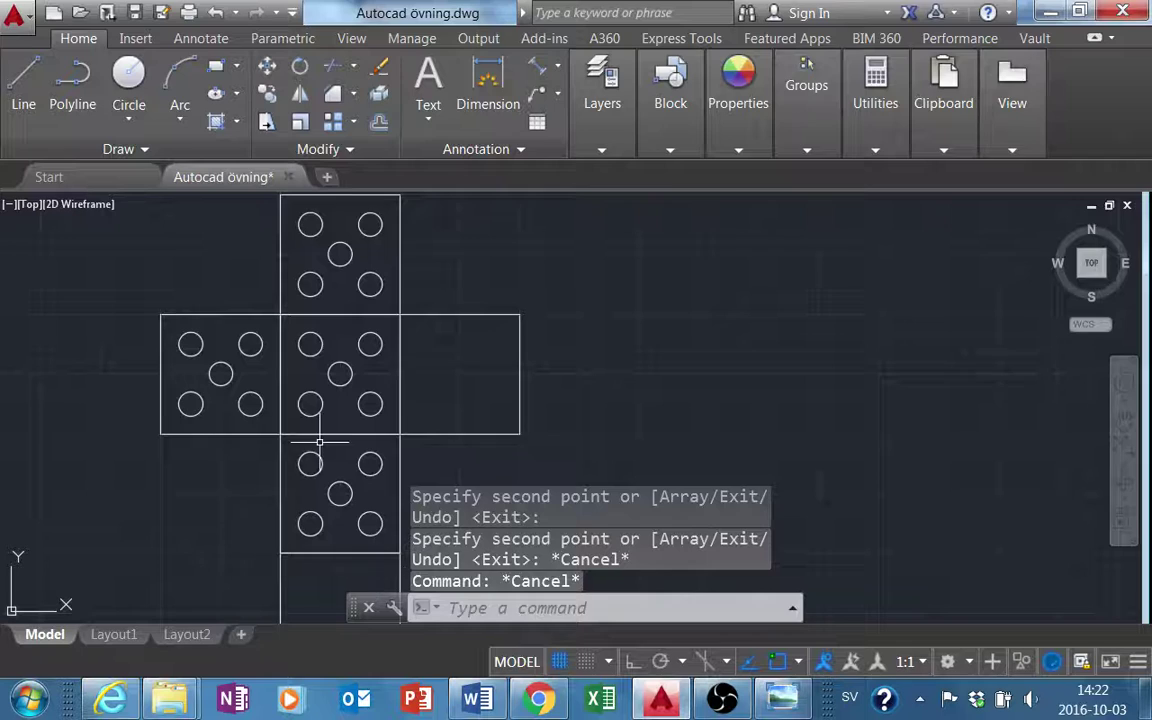
# Delete two pips on the top face, leaving three diagonal pips
pyautogui.click(782, 702)
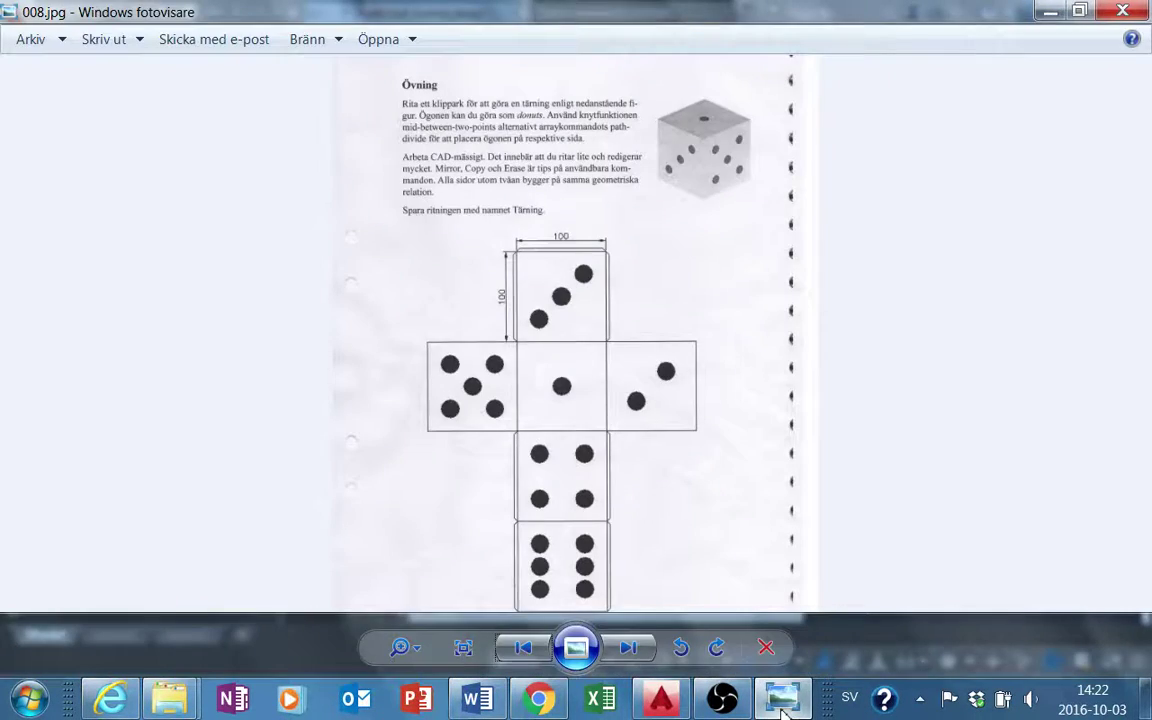
pyautogui.click(782, 702)
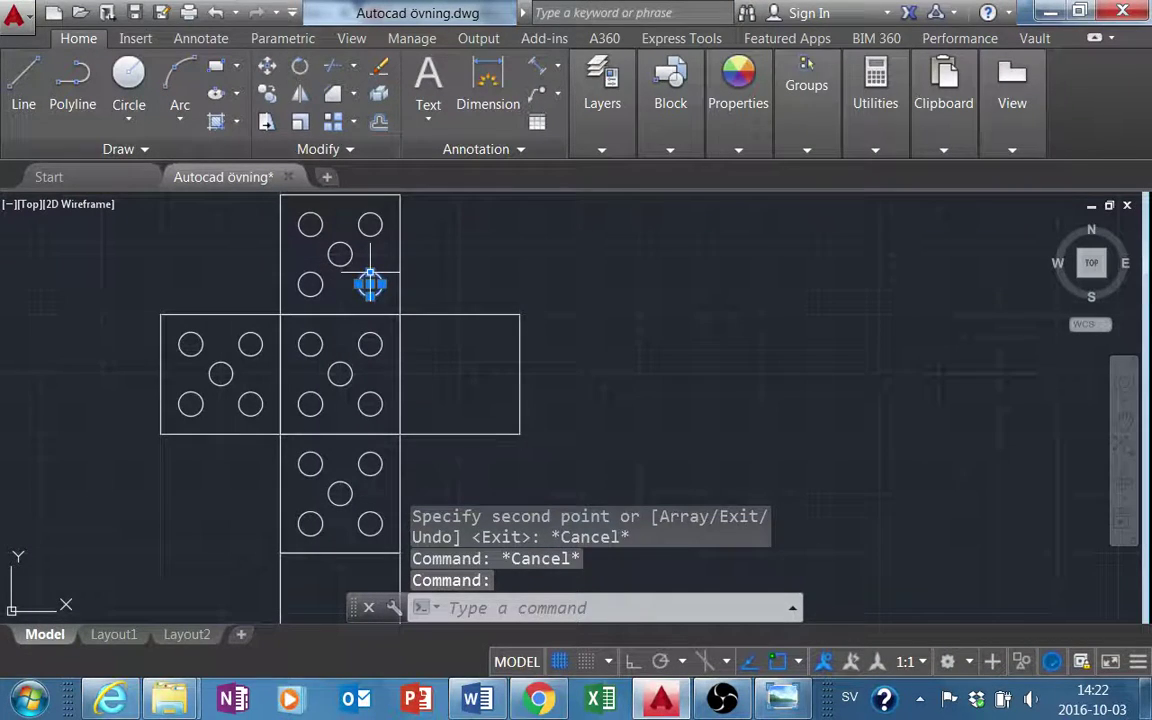
pyautogui.press('Delete')
pyautogui.click(310, 224)
pyautogui.press('Delete')
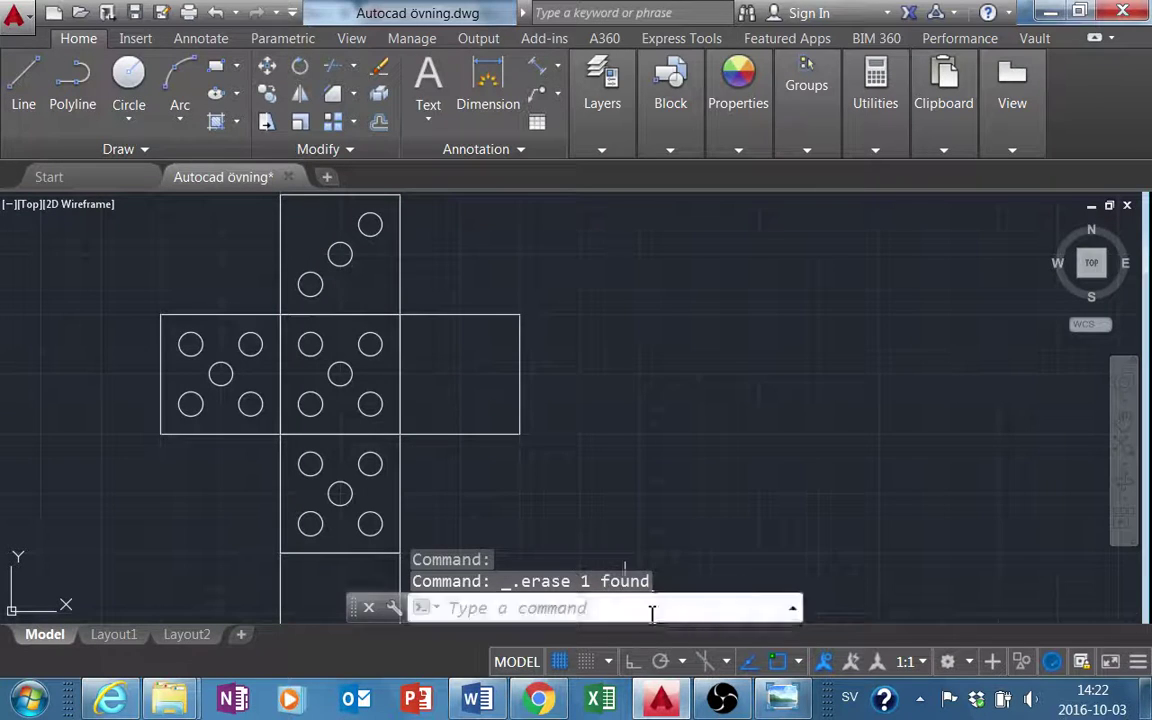
# Delete the four outer pips on the centre face, leaving a single centre pip
pyautogui.click(780, 702)
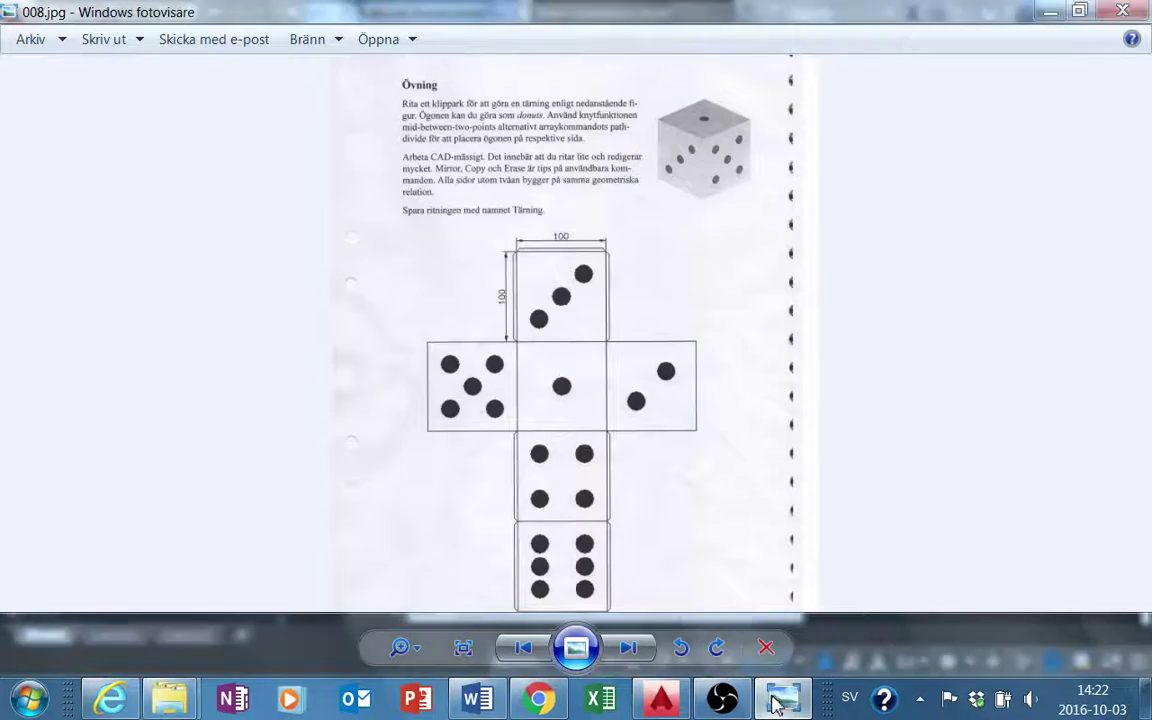
pyautogui.click(778, 702)
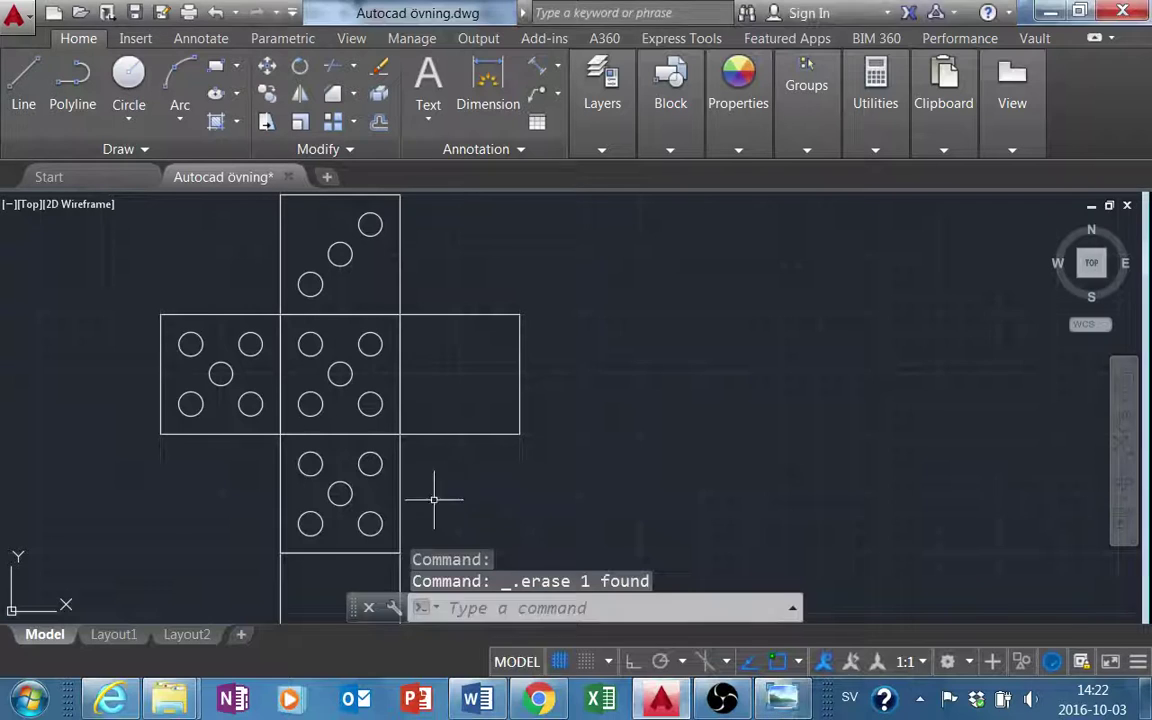
pyautogui.click(370, 404)
pyautogui.press('Delete')
pyautogui.click(325, 404)
pyautogui.click(308, 402)
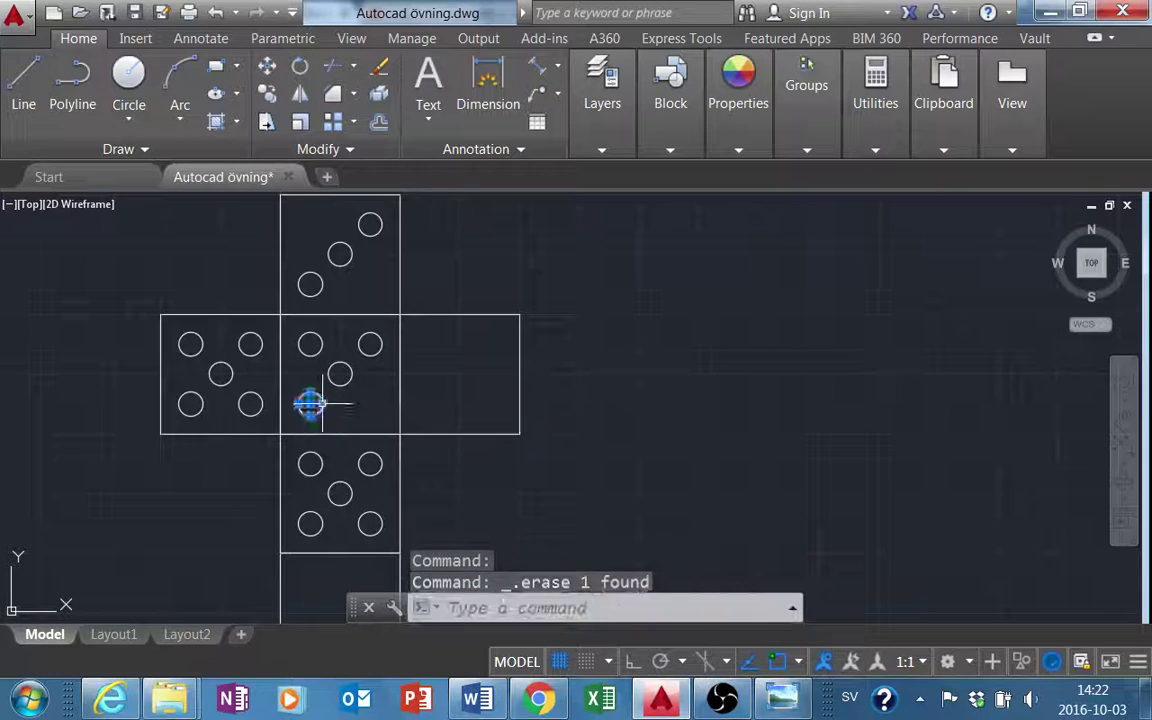
pyautogui.press('Delete')
pyautogui.click(370, 344)
pyautogui.press('Delete')
pyautogui.click(312, 342)
pyautogui.press('Delete')
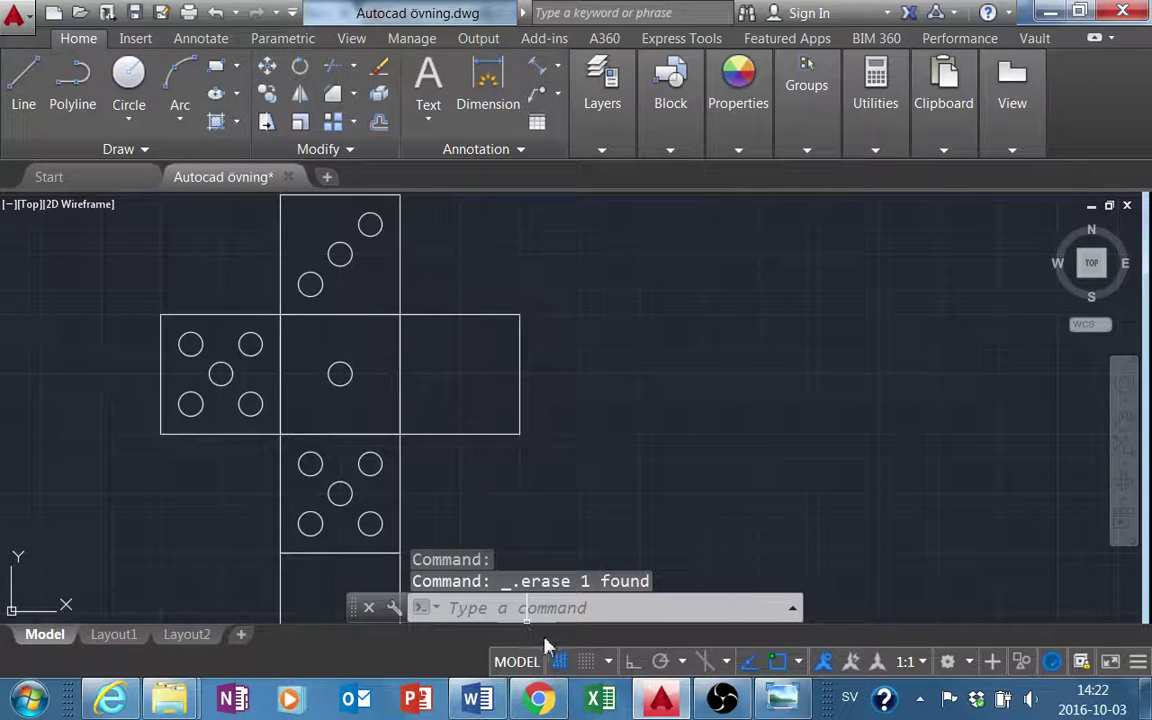
pyautogui.click(772, 700)
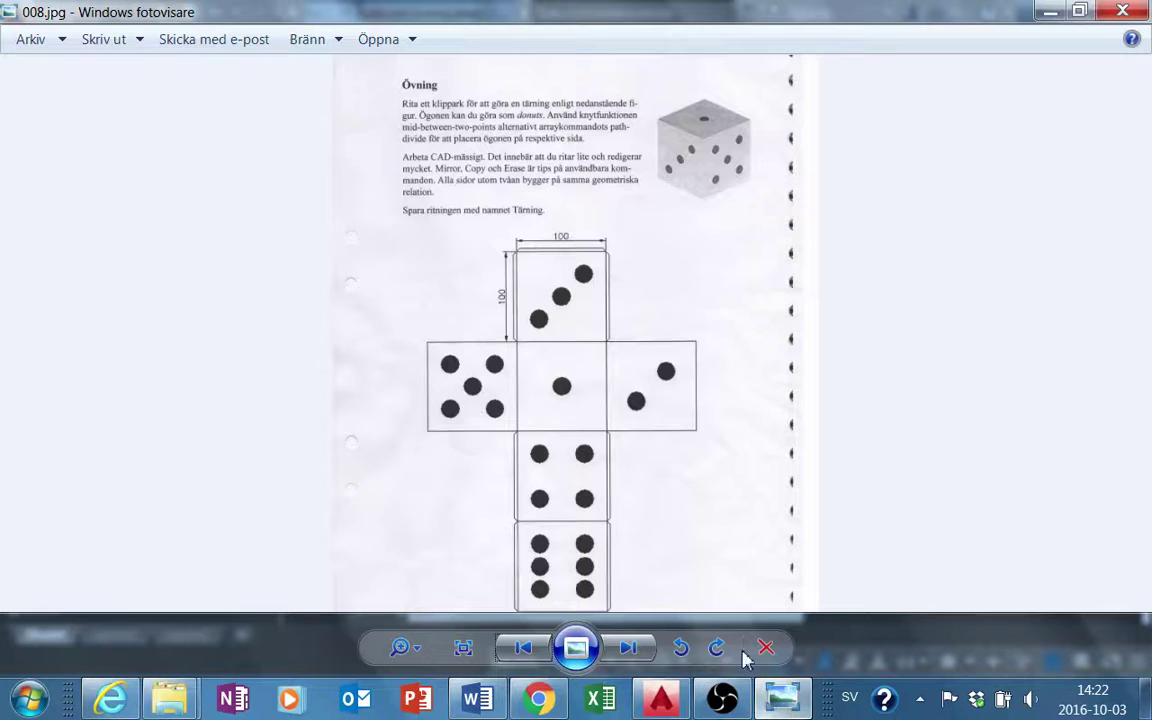
pyautogui.click(776, 702)
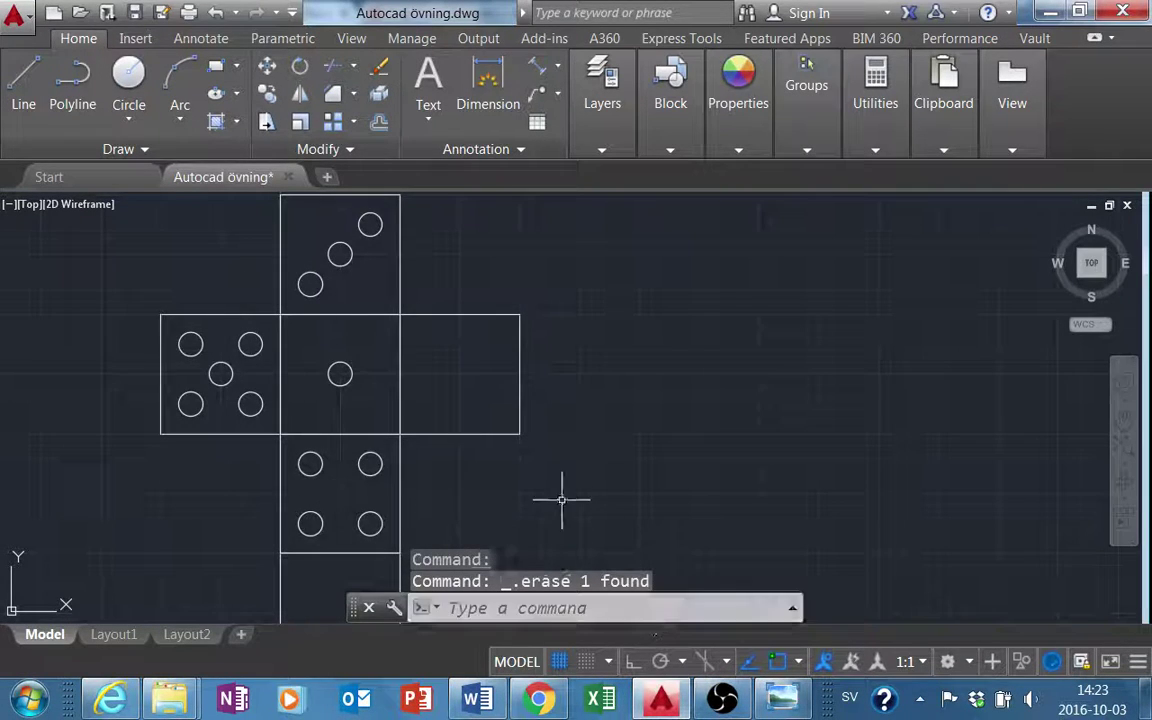
pyautogui.scroll(-2, 560, 496)
pyautogui.moveTo(535, 483)
pyautogui.mouseDown(button='middle')
pyautogui.moveTo(533, 446)
pyautogui.moveTo(483, 383)
pyautogui.mouseUp(button='middle')
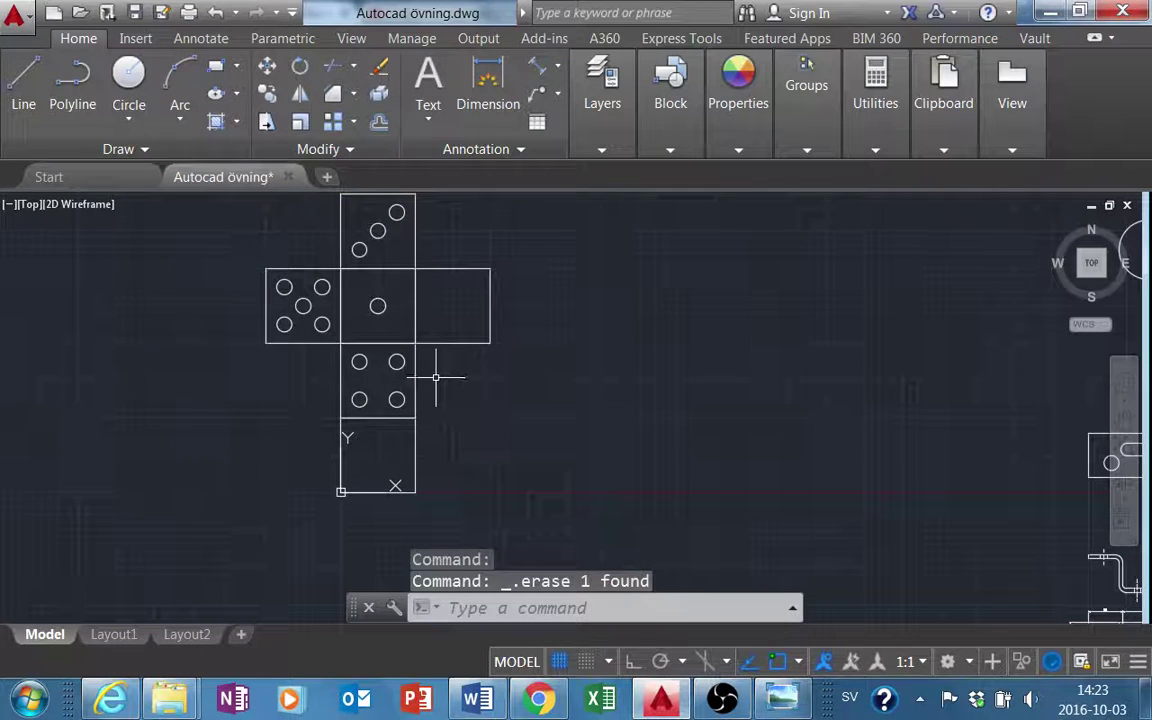
pyautogui.moveTo(424, 408); pyautogui.dragTo(424, 429, button='middle')
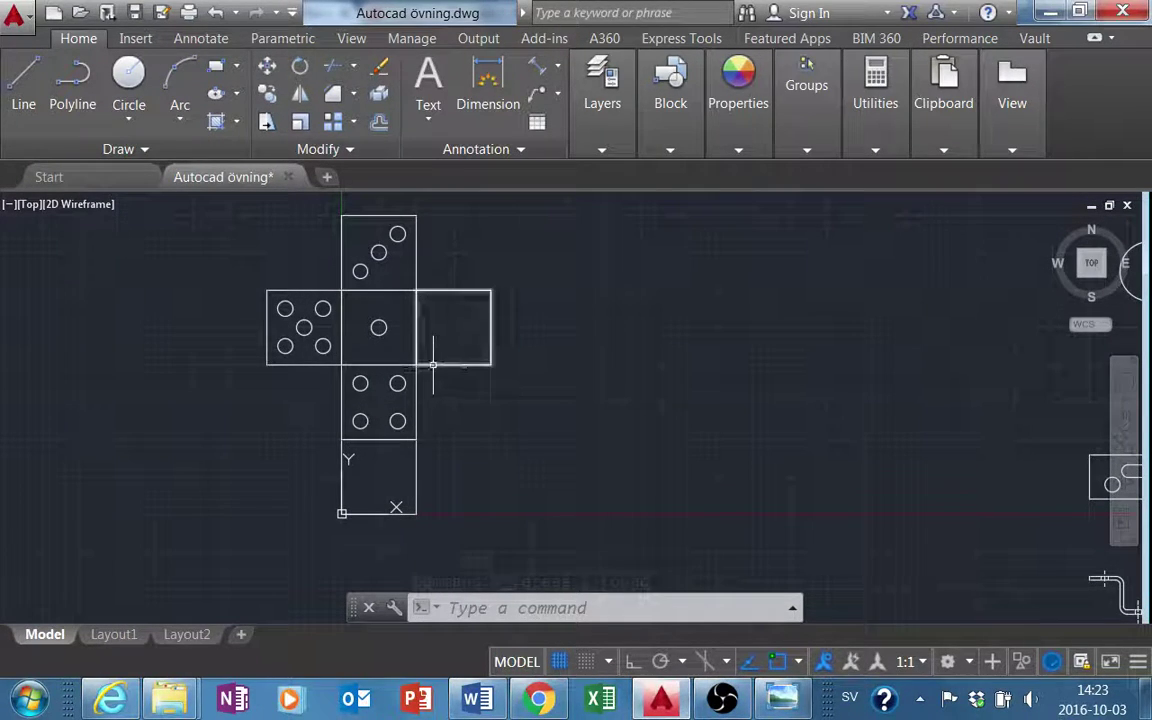
pyautogui.click(779, 700)
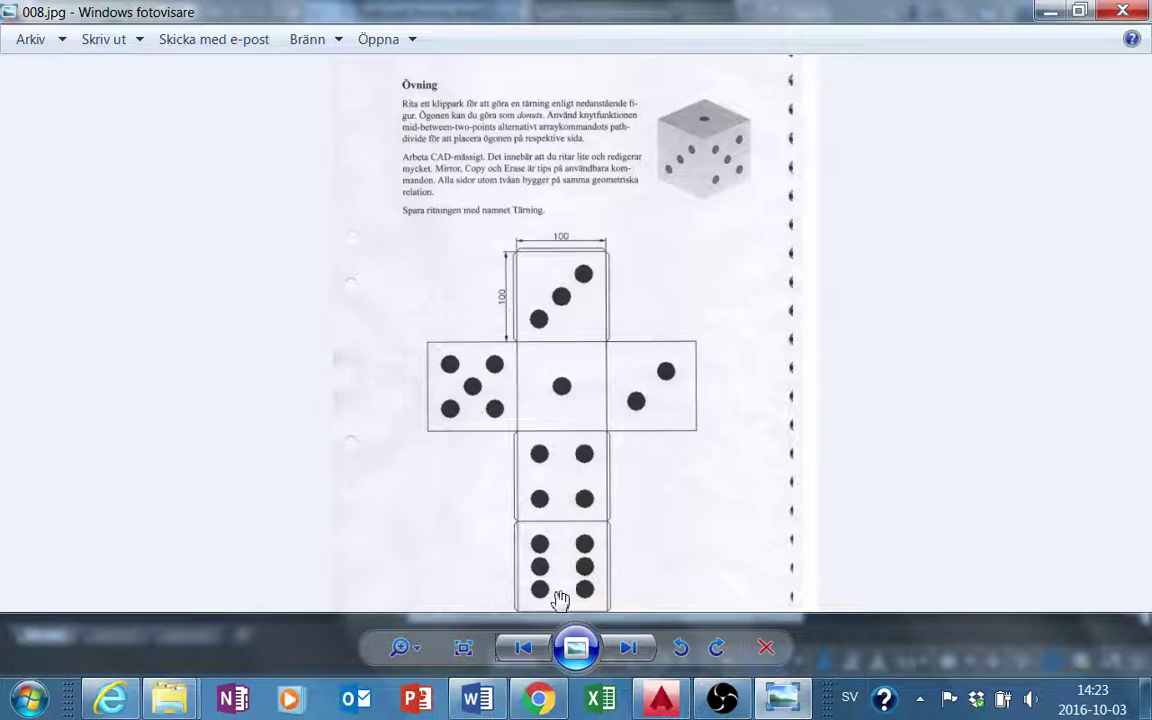
pyautogui.moveTo(553, 596); pyautogui.dragTo(543, 569)
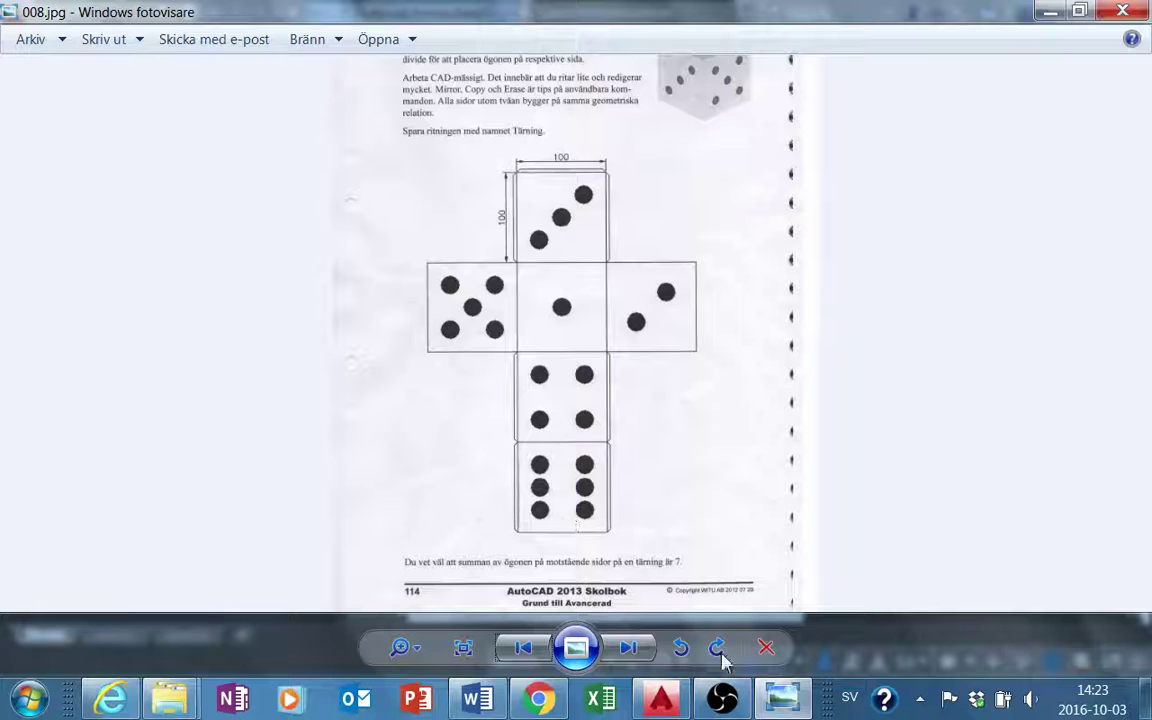
pyautogui.click(787, 708)
# Copy the four pips from the four-pip face into the bottom square
pyautogui.scroll(2, 334, 386)
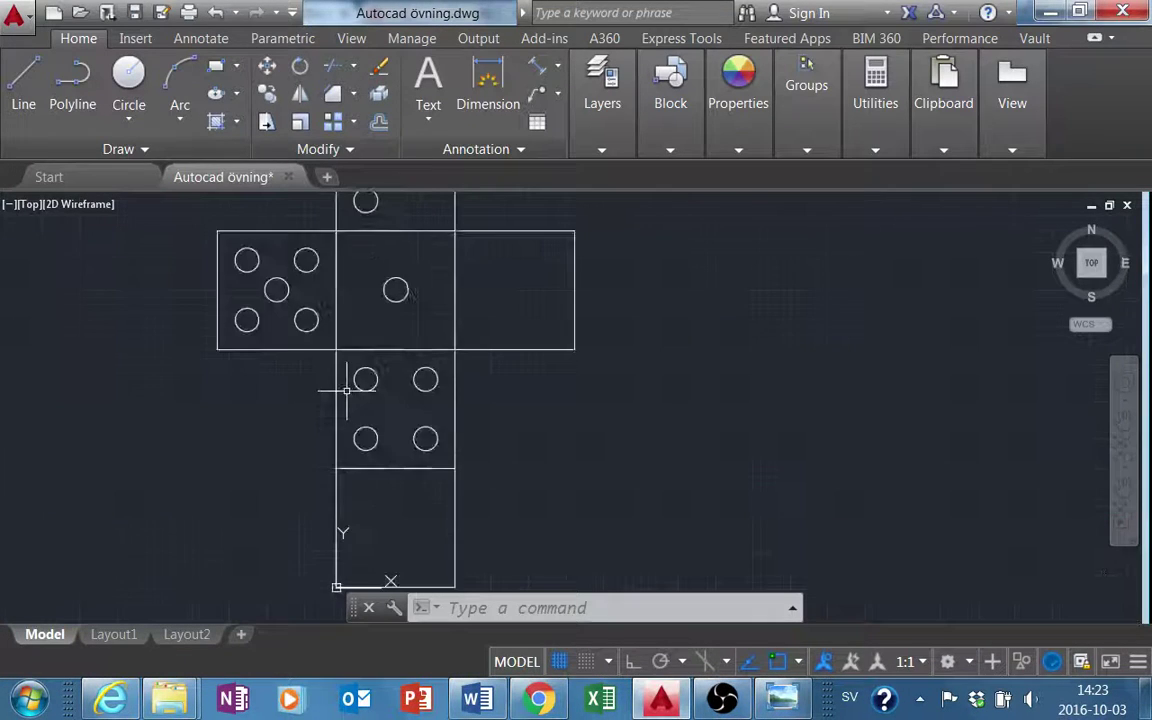
pyautogui.scroll(2, 345, 378)
pyautogui.click(345, 346)
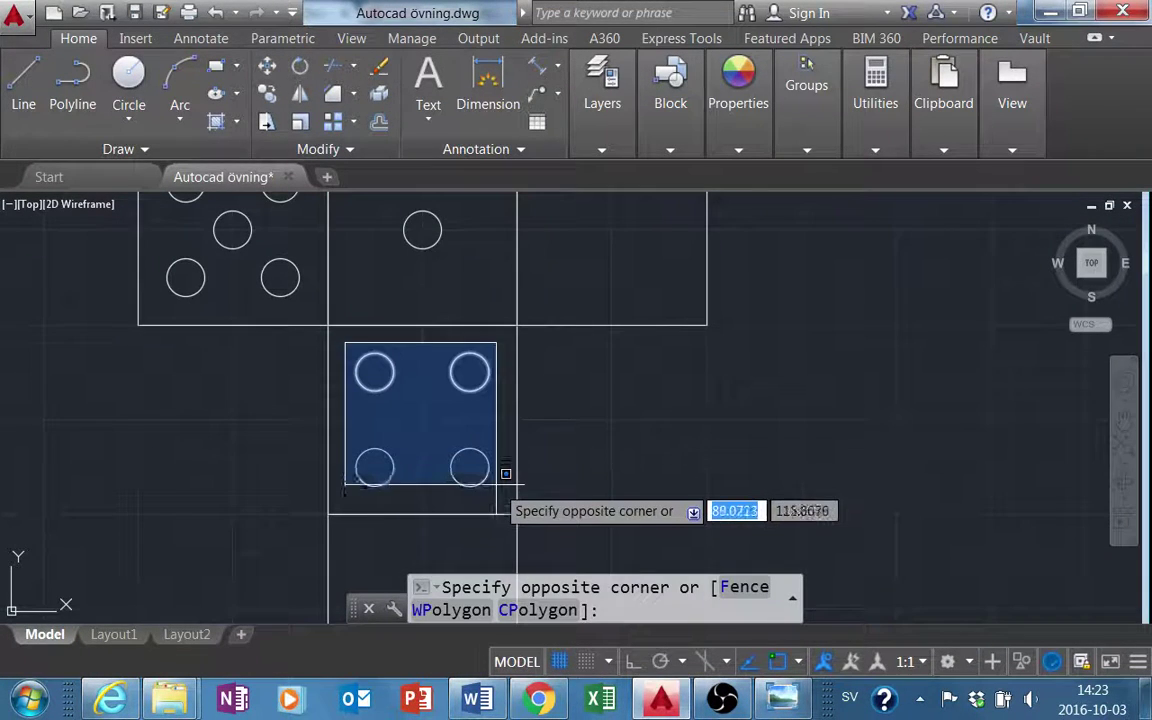
pyautogui.click(495, 487)
pyautogui.click(267, 93)
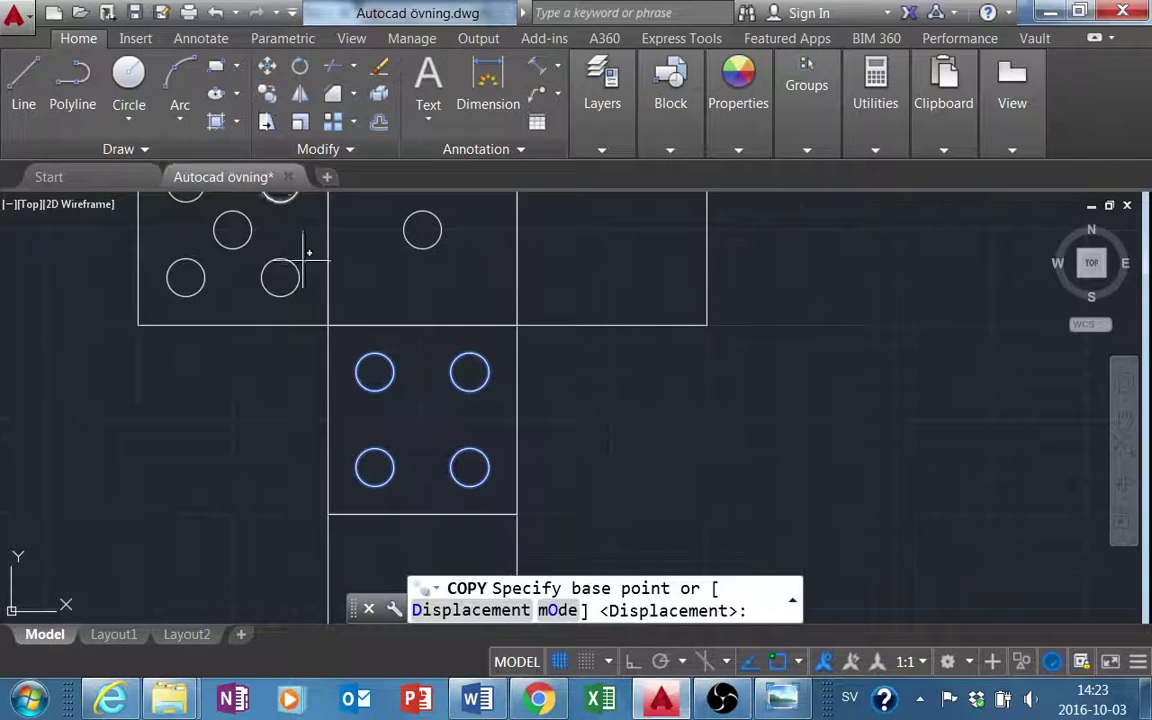
pyautogui.click(328, 514)
pyautogui.scroll(-1, 360, 515)
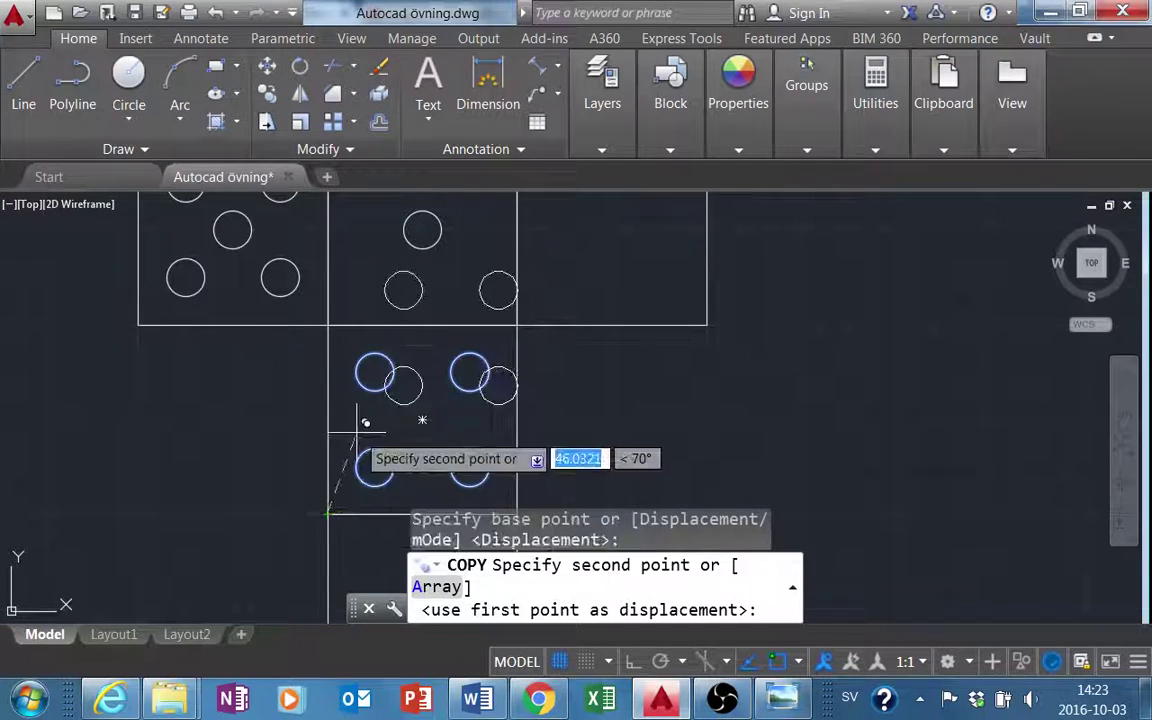
pyautogui.scroll(-3, 360, 440)
pyautogui.scroll(-1, 340, 510)
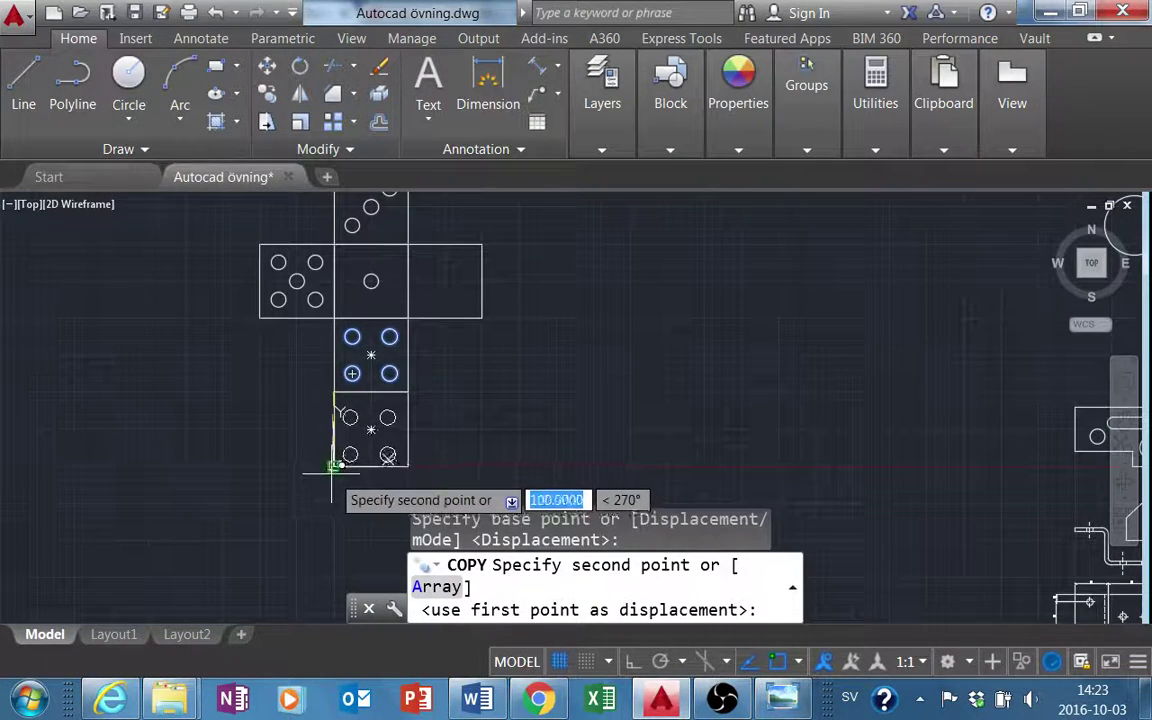
pyautogui.click(334, 465)
pyautogui.press('Escape')
# Copy the bottom square's top pair of pips down to form a middle row
pyautogui.scroll(3, 389, 461)
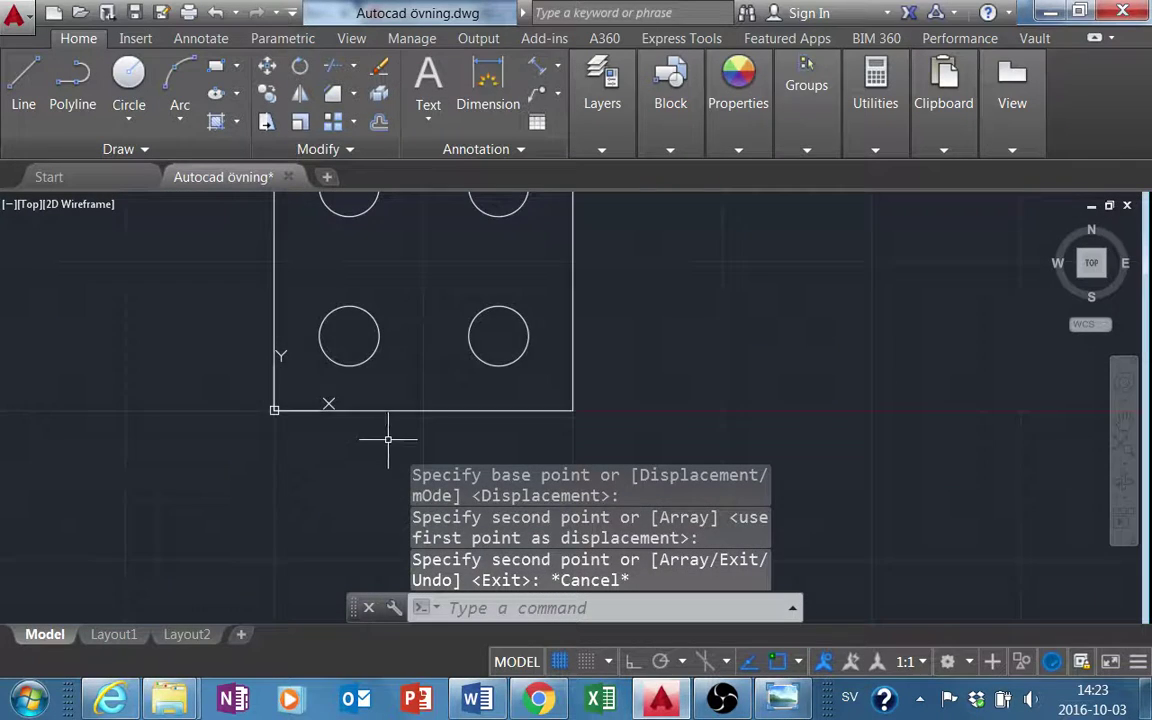
pyautogui.scroll(1, 258, 421)
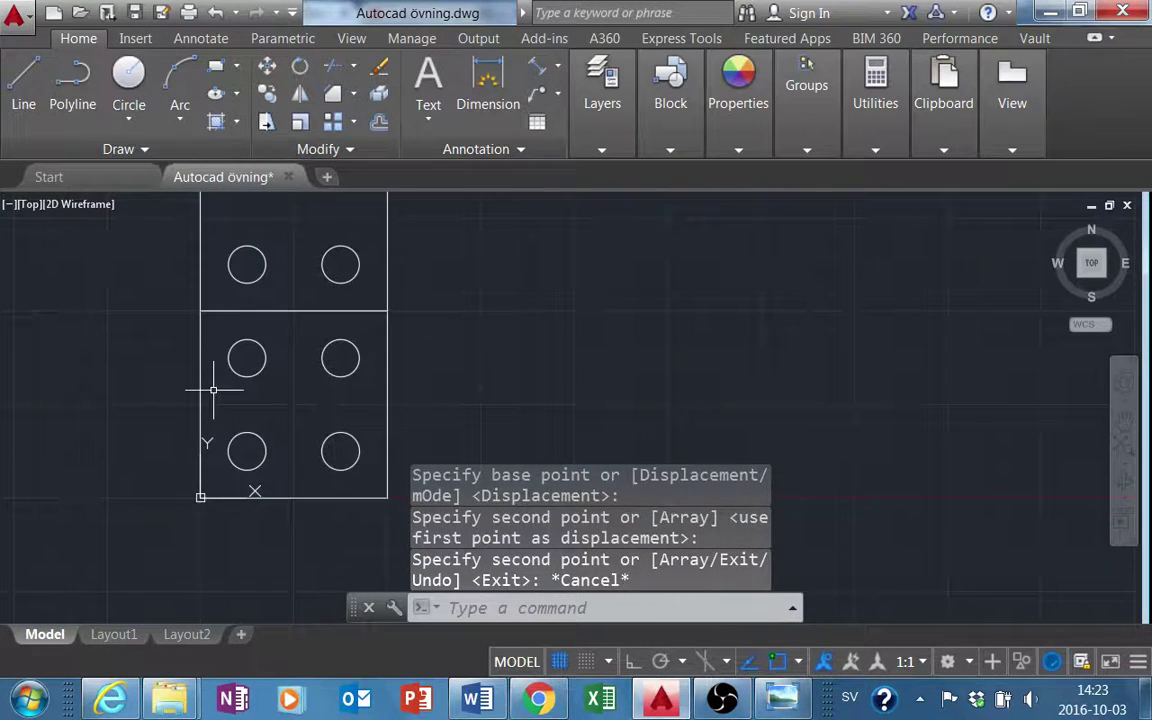
pyautogui.click(213, 390)
pyautogui.click(369, 330)
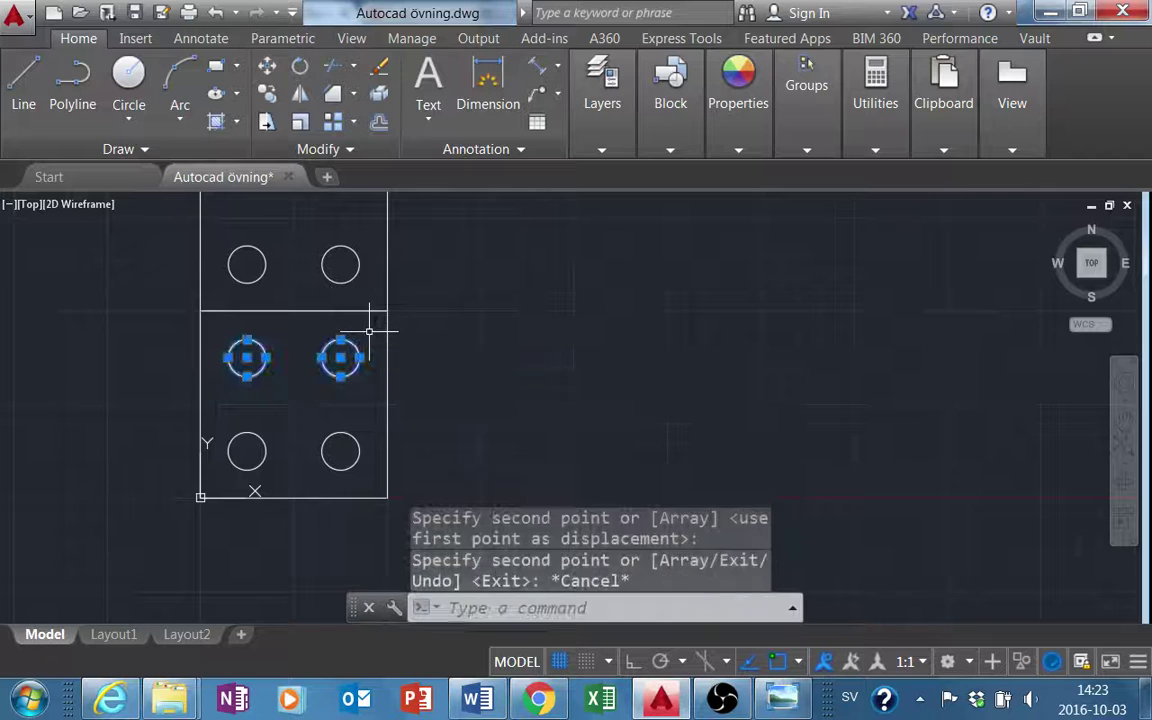
pyautogui.click(320, 289)
pyautogui.click(267, 95)
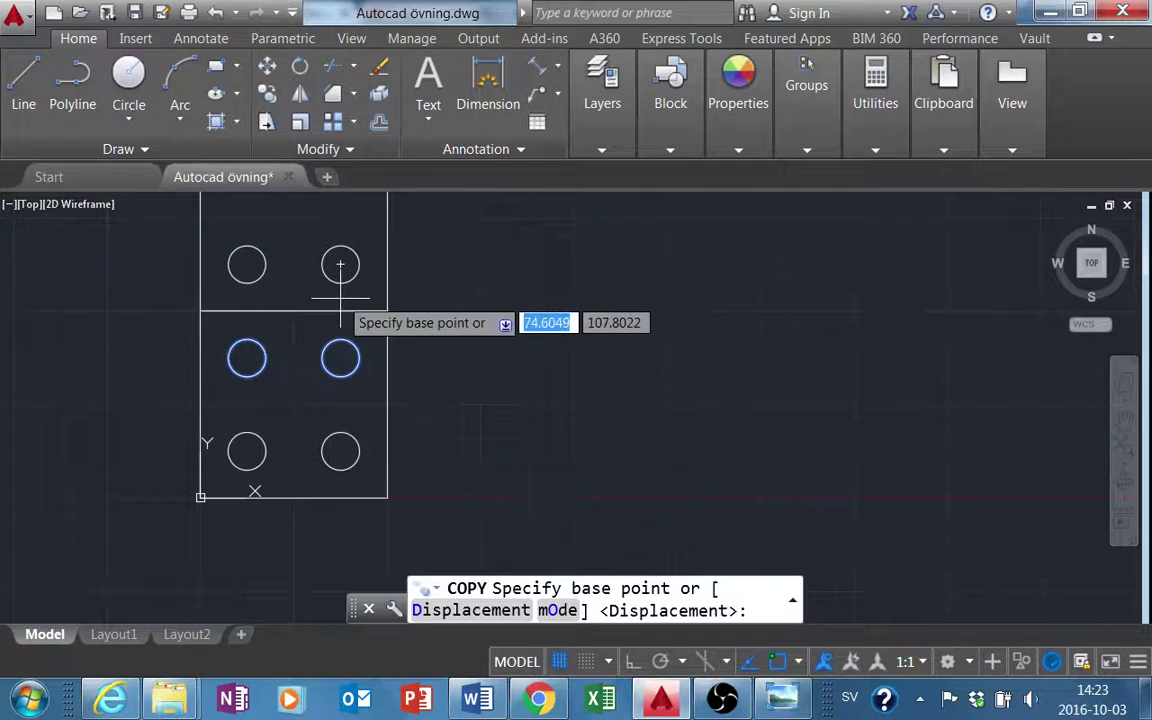
pyautogui.click(359, 357)
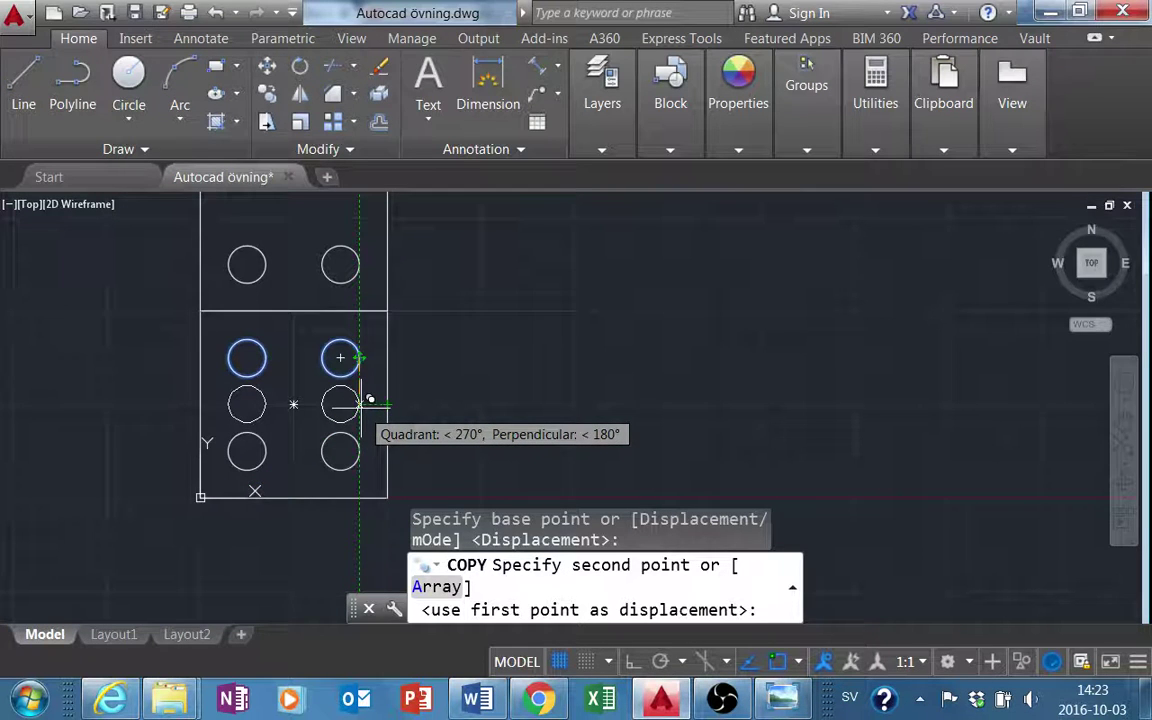
pyautogui.click(360, 403)
pyautogui.press('Escape')
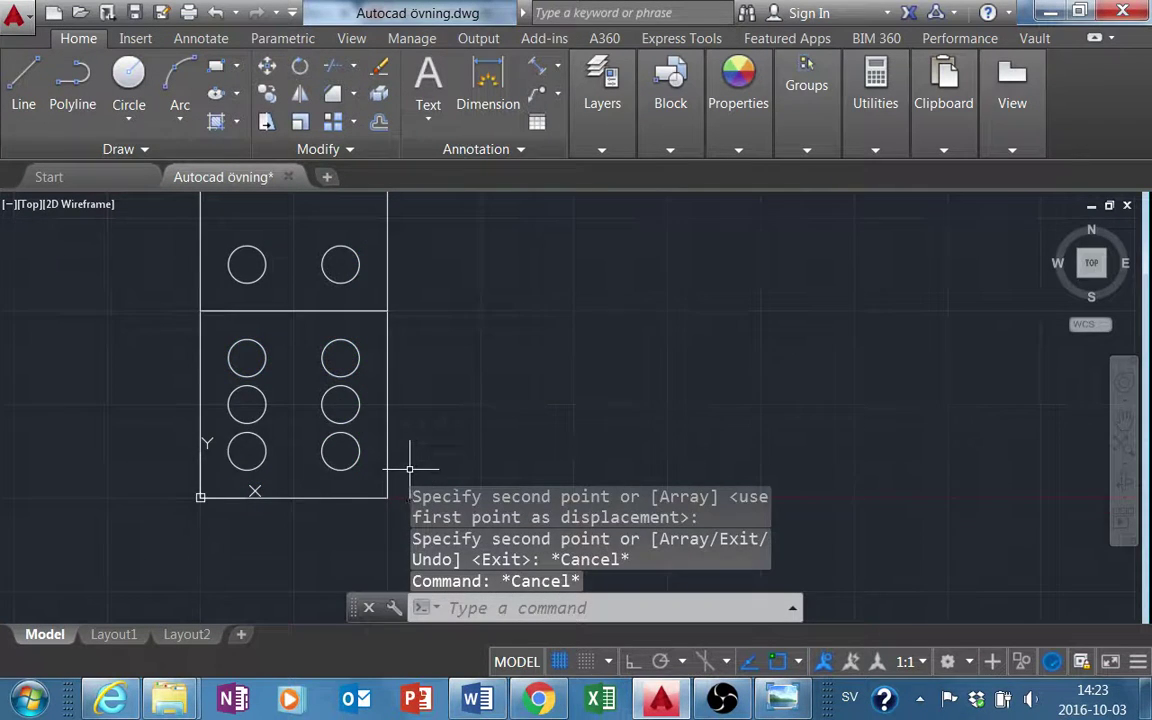
pyautogui.scroll(-2, 409, 462)
pyautogui.scroll(-2, 400, 463)
pyautogui.moveTo(400, 463); pyautogui.dragTo(342, 458, button='middle')
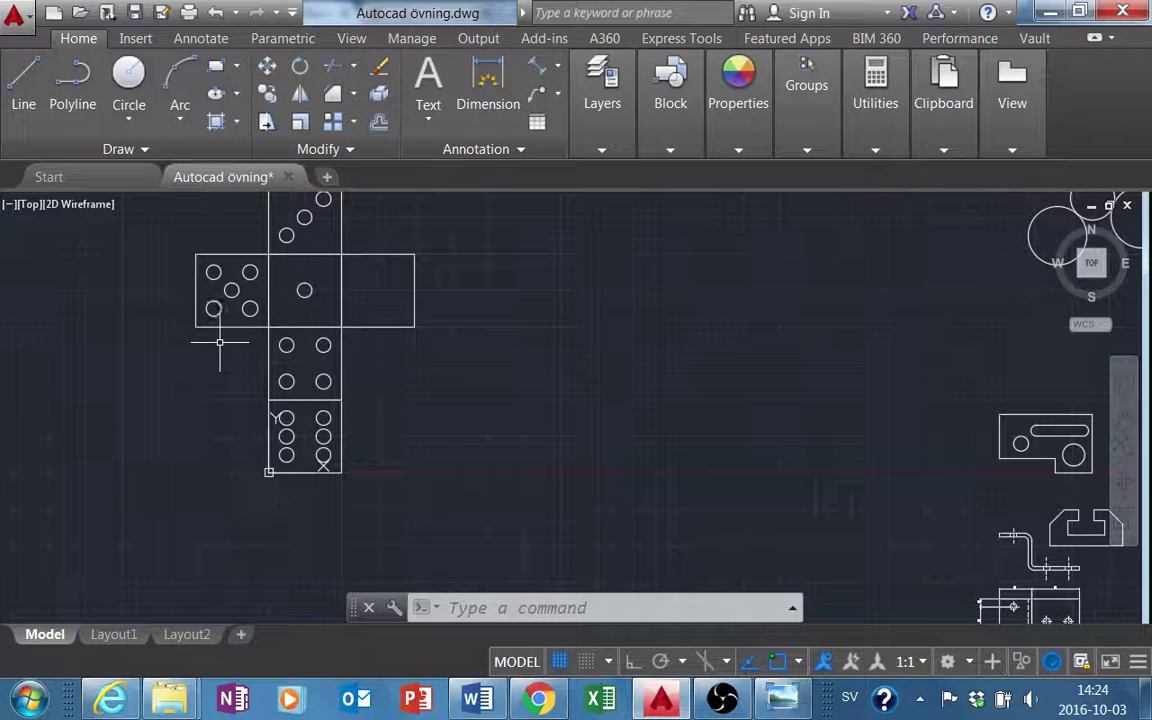
# Draw a line across the right square from its lower-left to upper-right corner
pyautogui.click(775, 702)
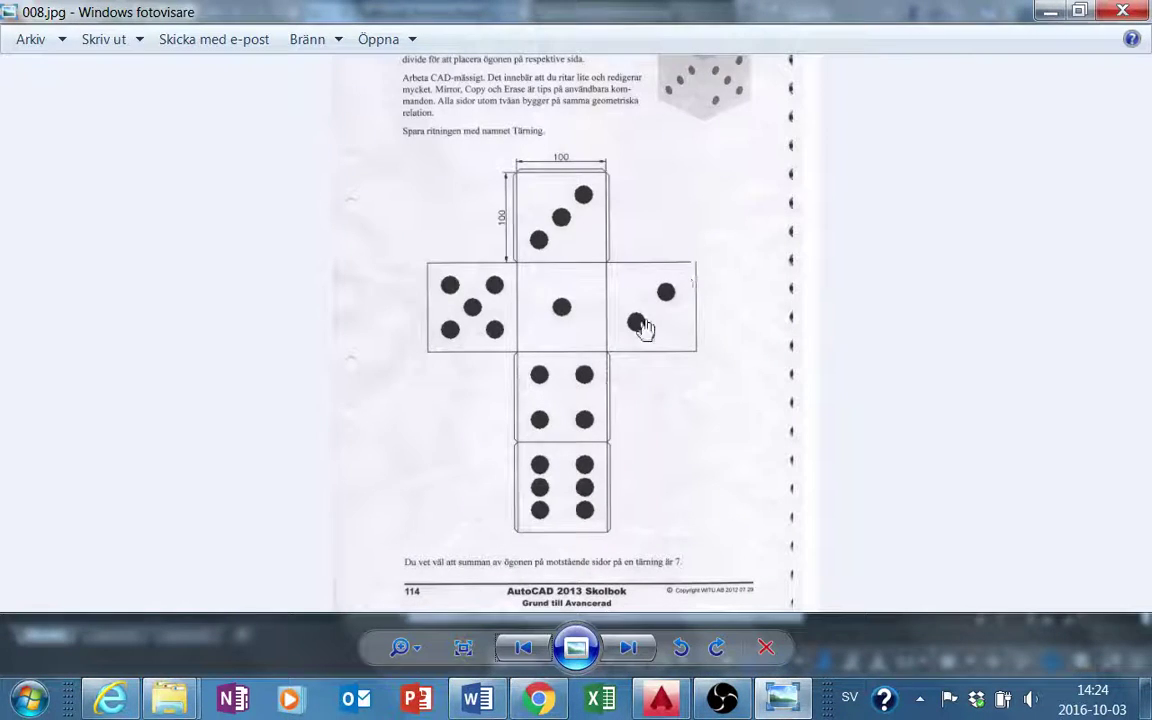
pyautogui.click(660, 698)
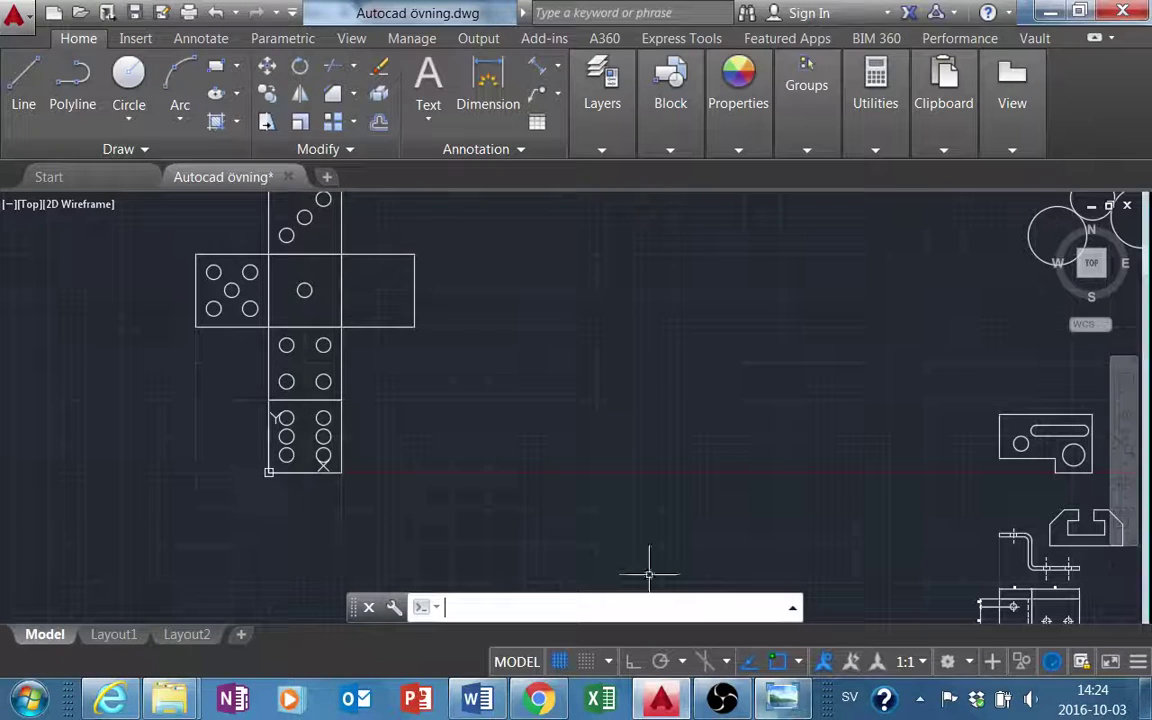
pyautogui.click(23, 80)
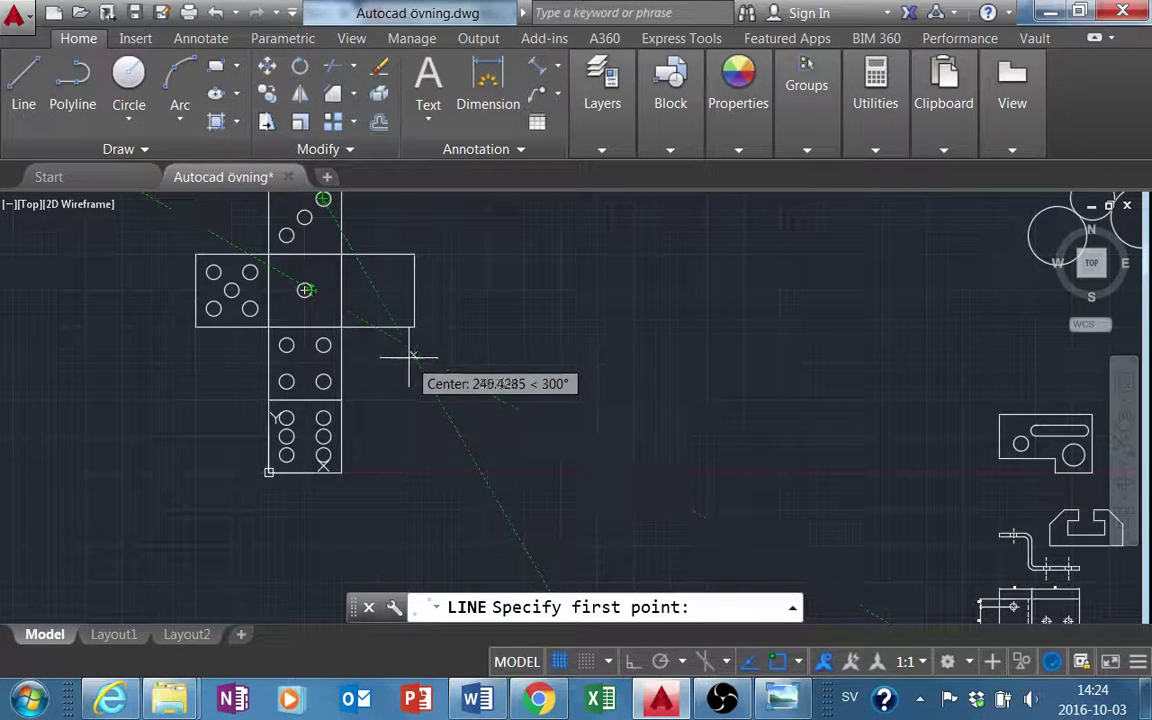
pyautogui.click(341, 327)
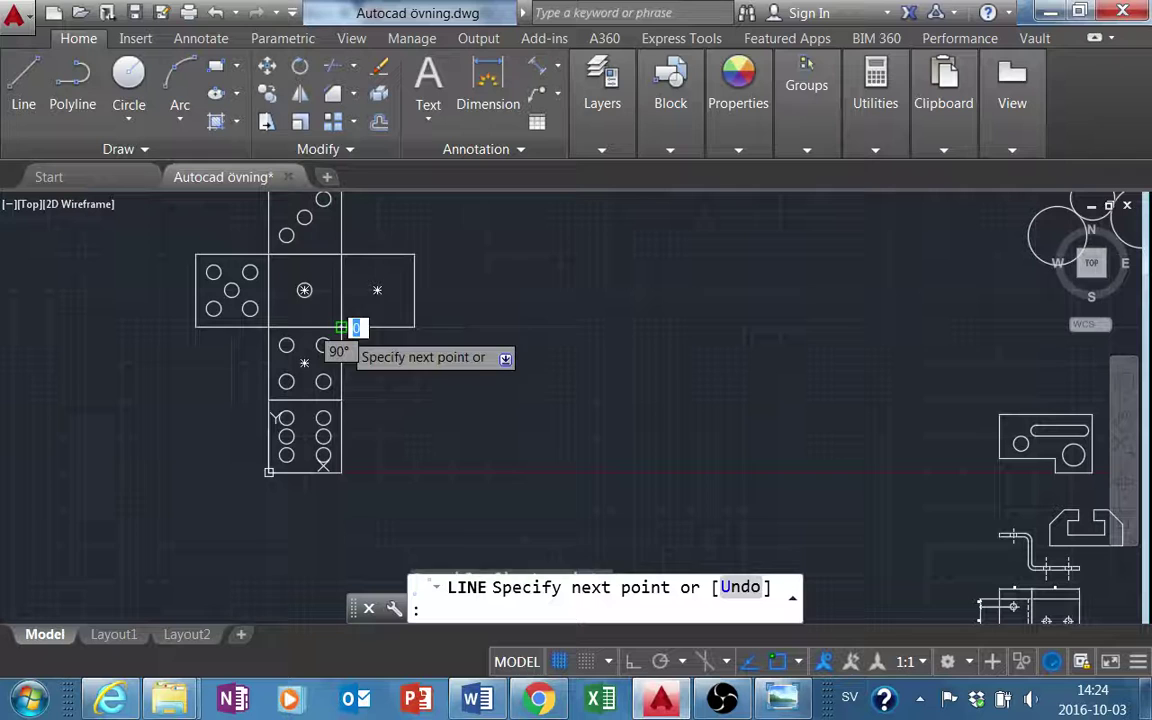
pyautogui.click(414, 254)
pyautogui.press('Escape')
pyautogui.press('Escape')
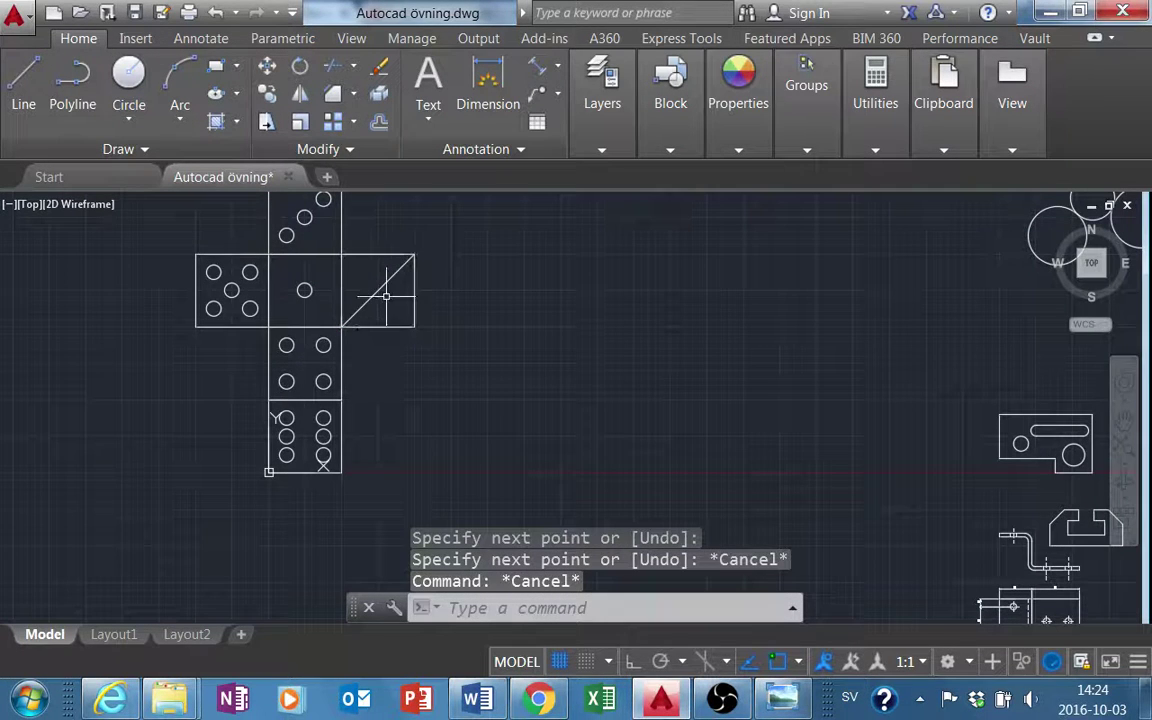
pyautogui.click(380, 290)
pyautogui.scroll(2, 362, 337)
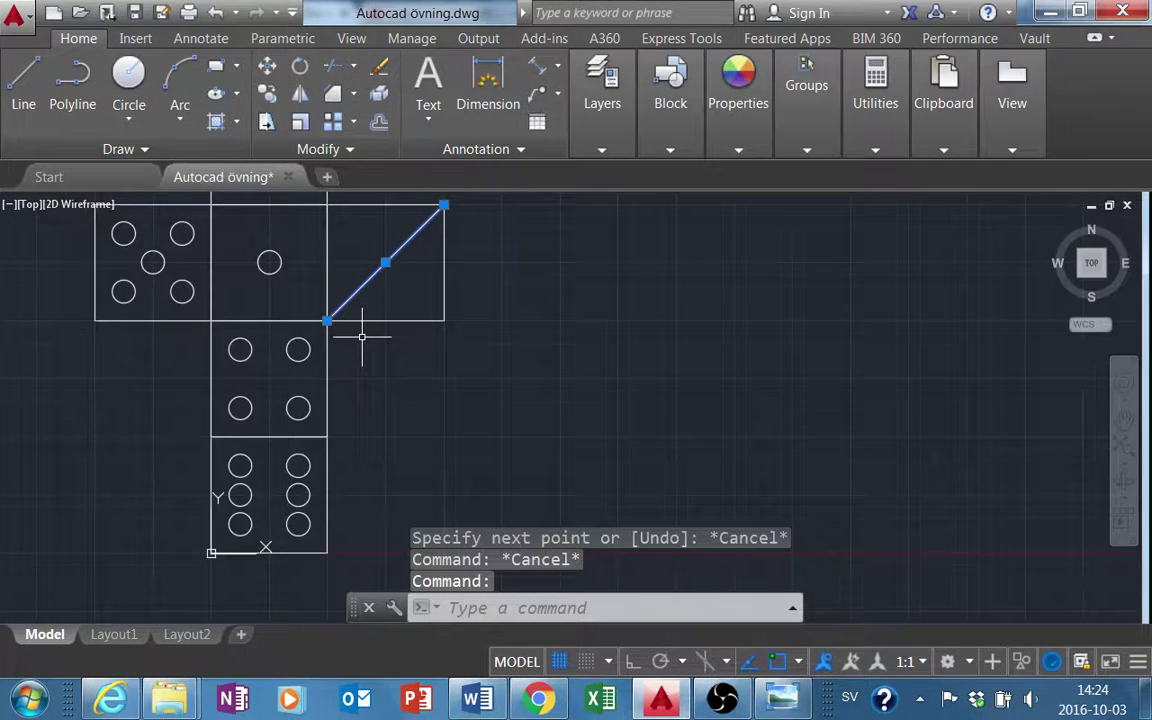
pyautogui.moveTo(362, 337); pyautogui.dragTo(378, 417, button='middle')
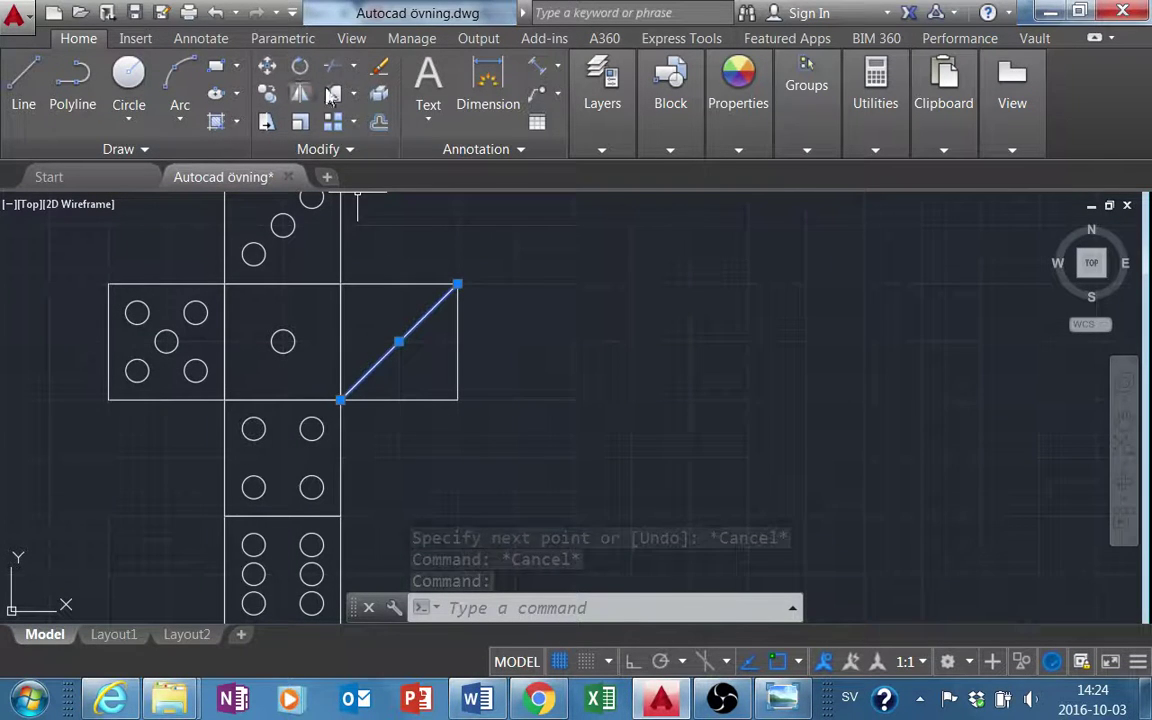
# Add an aligned dimension to the diagonal, showing its length of 141.42
pyautogui.click(557, 68)
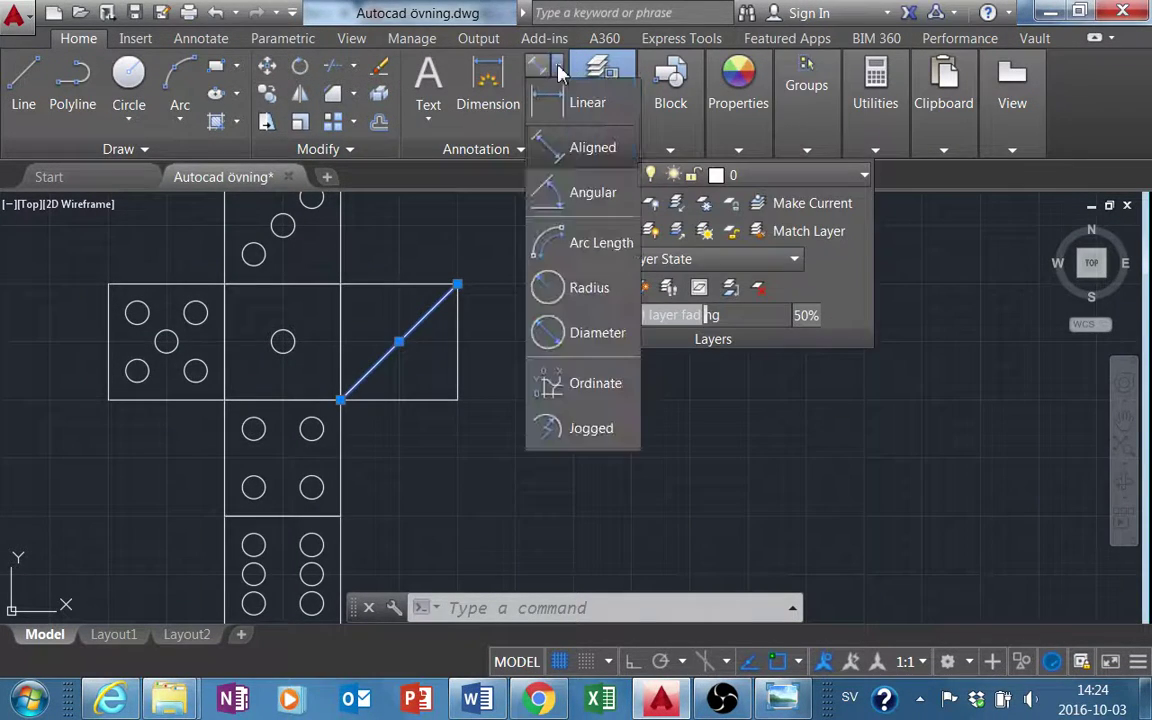
pyautogui.click(592, 147)
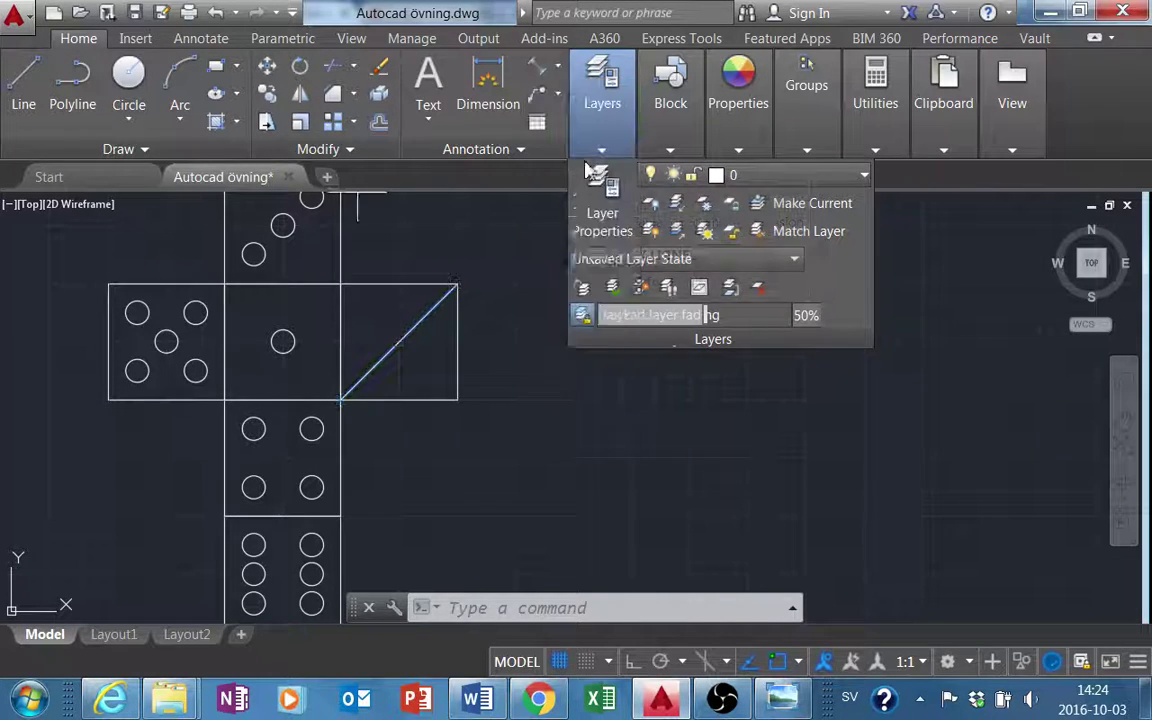
pyautogui.click(342, 399)
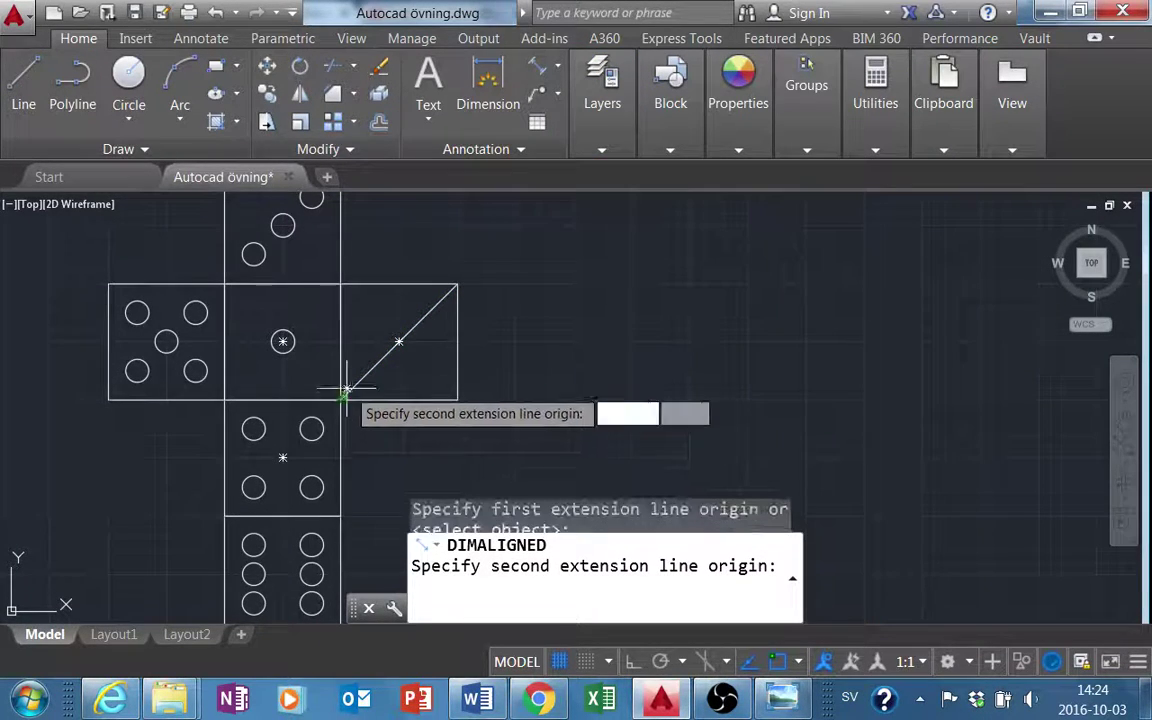
pyautogui.click(456, 284)
pyautogui.click(522, 373)
pyautogui.scroll(5, 455, 458)
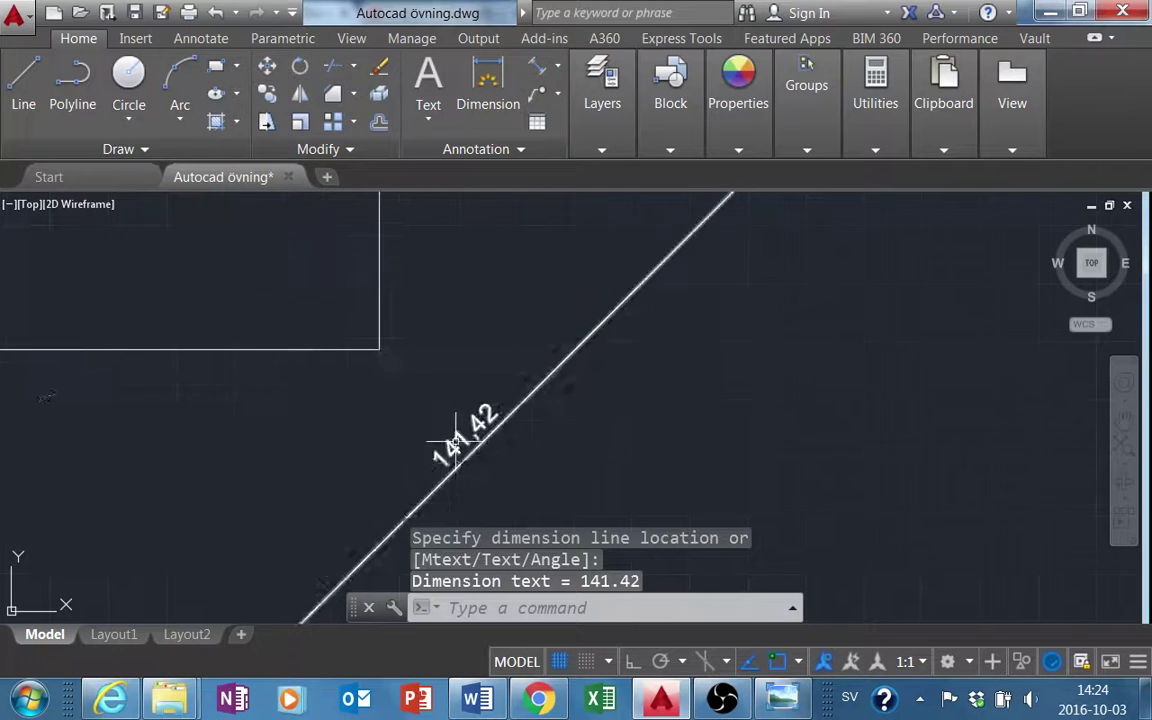
pyautogui.scroll(-2, 445, 460)
pyautogui.scroll(-2, 442, 463)
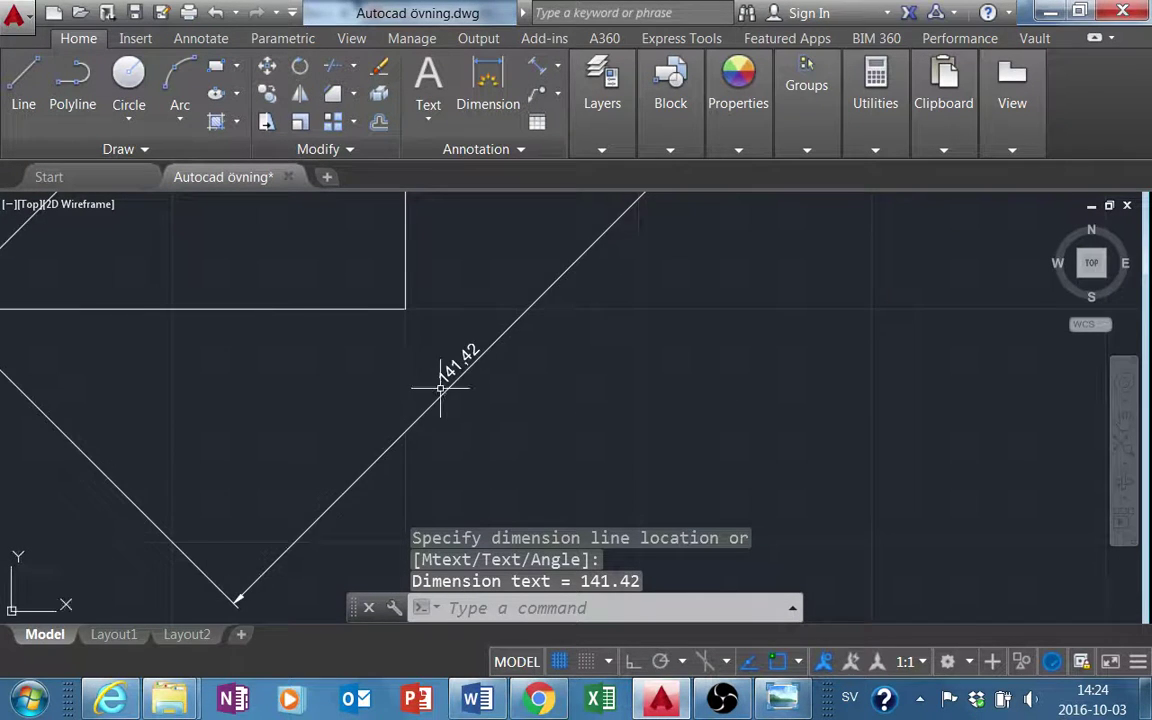
pyautogui.scroll(-2, 450, 420)
pyautogui.press('Escape')
pyautogui.click(28, 697)
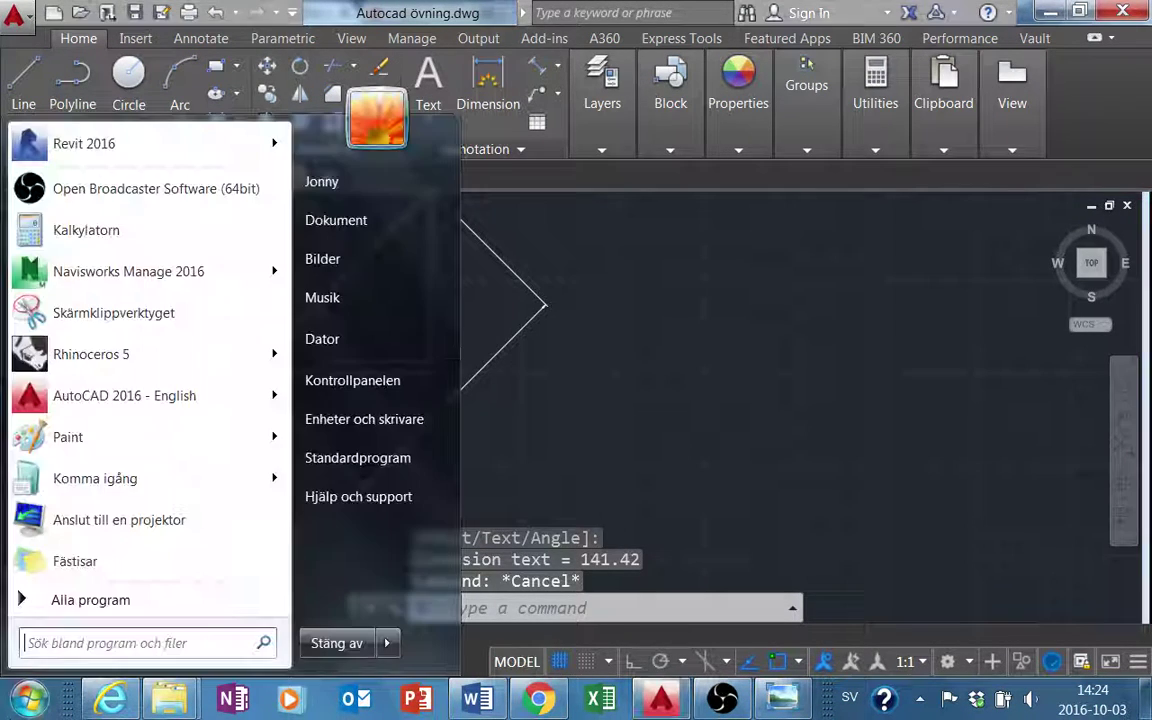
# Compute 141 ÷ 3 = 47 in Calculator, then close Calculator
pyautogui.click(82, 240)
pyautogui.write('14')
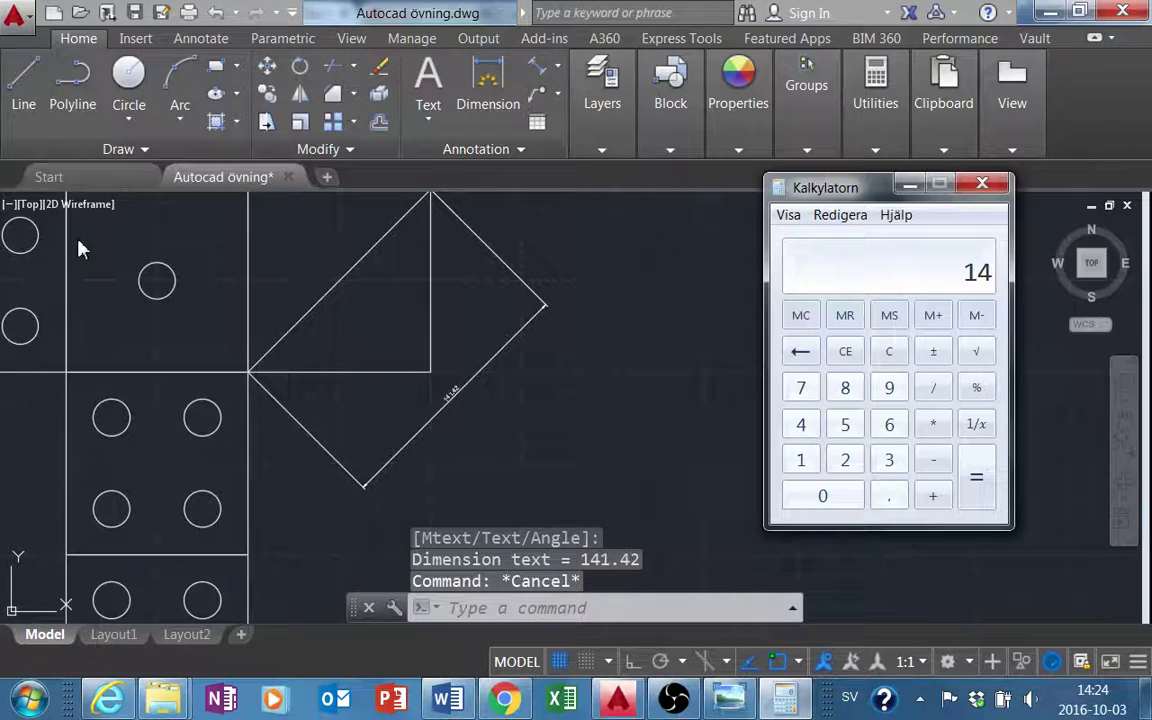
pyautogui.write('1 / 3')
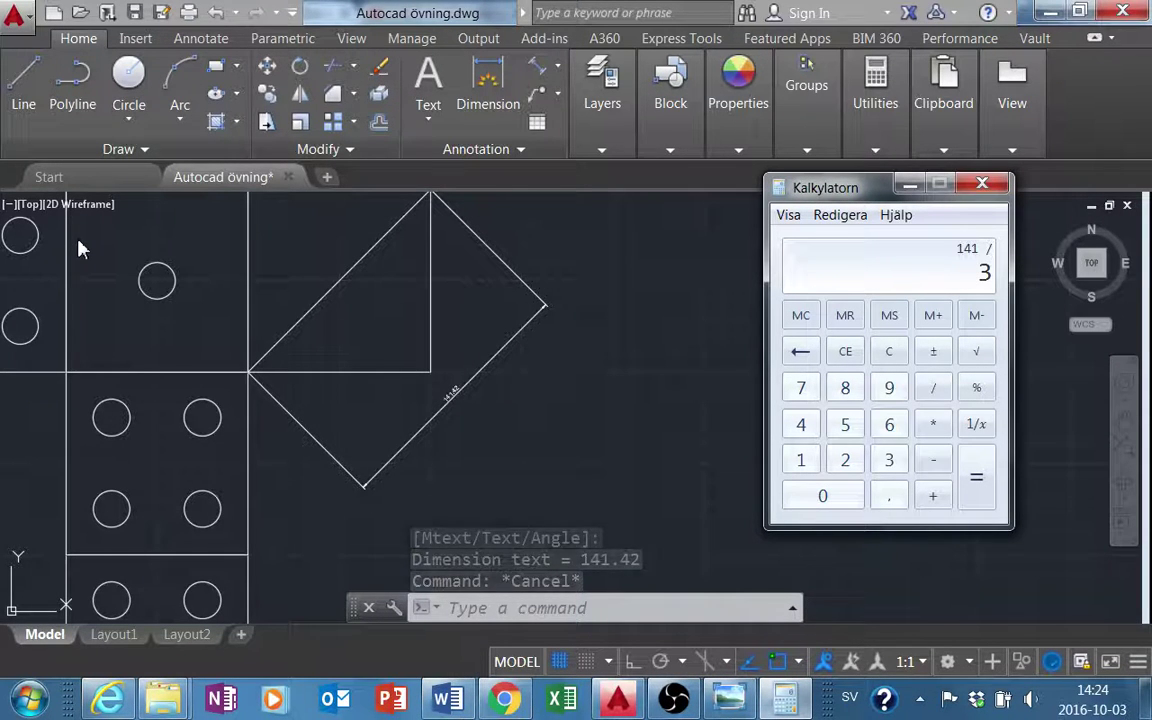
pyautogui.press('Return')
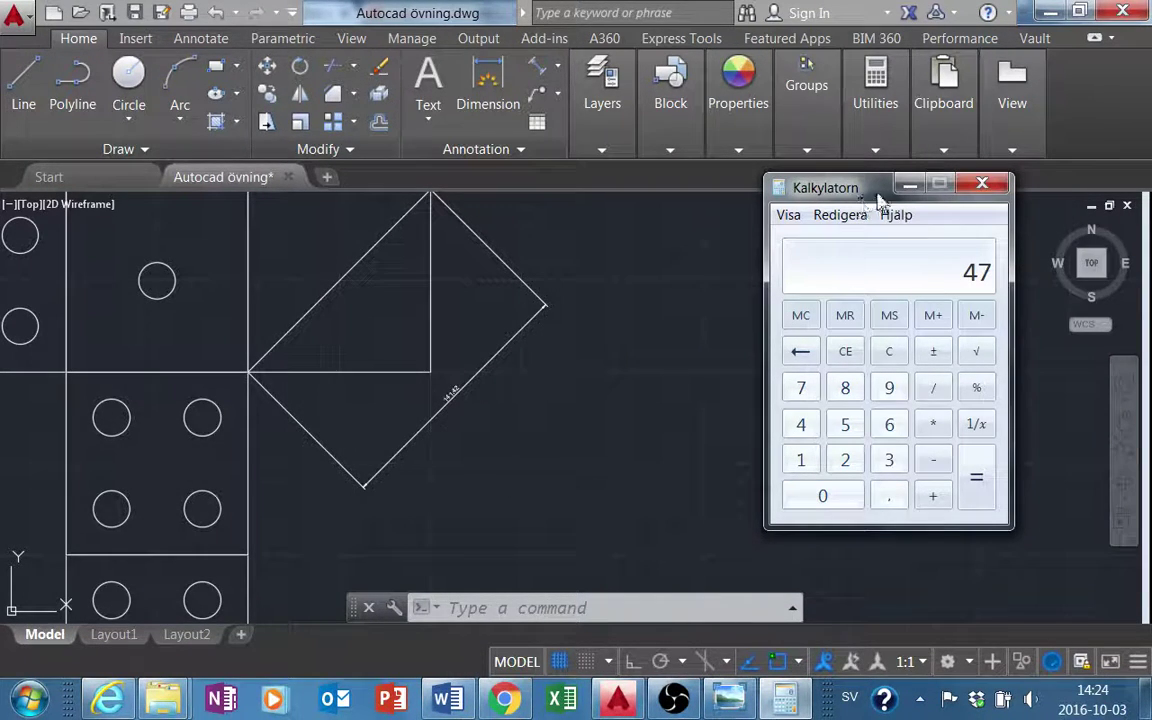
pyautogui.click(982, 187)
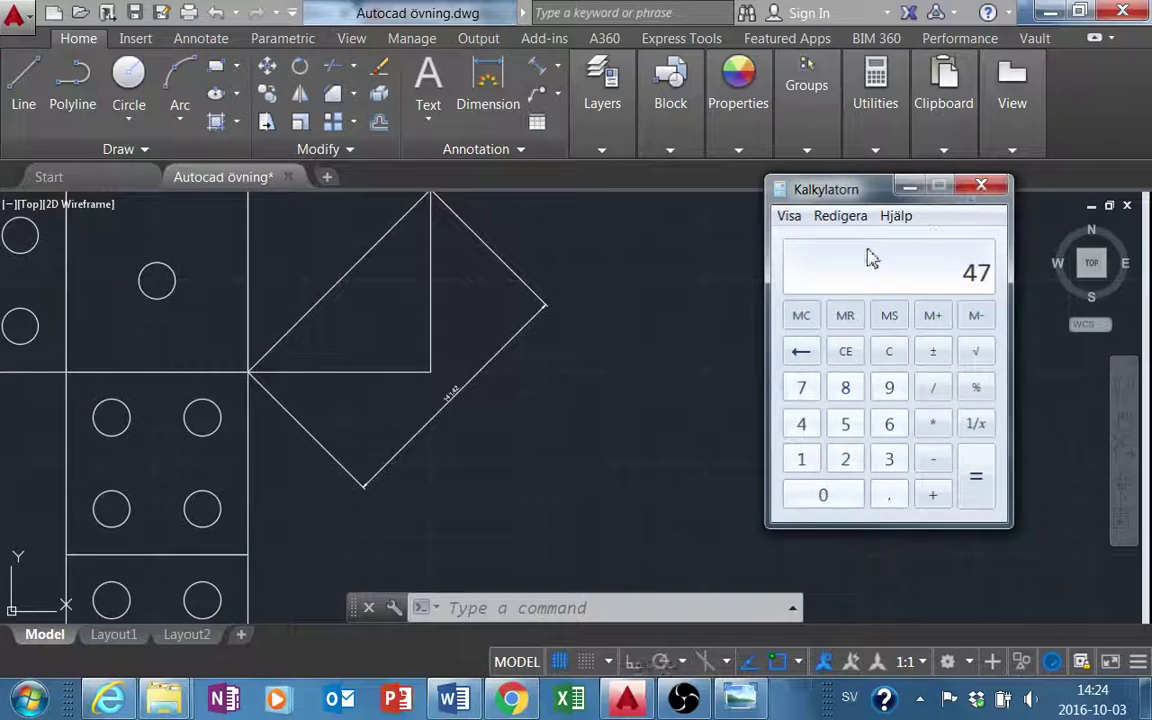
# Copy the single pip onto the right square's corner and move it 47 along the diagonal
pyautogui.click(159, 283)
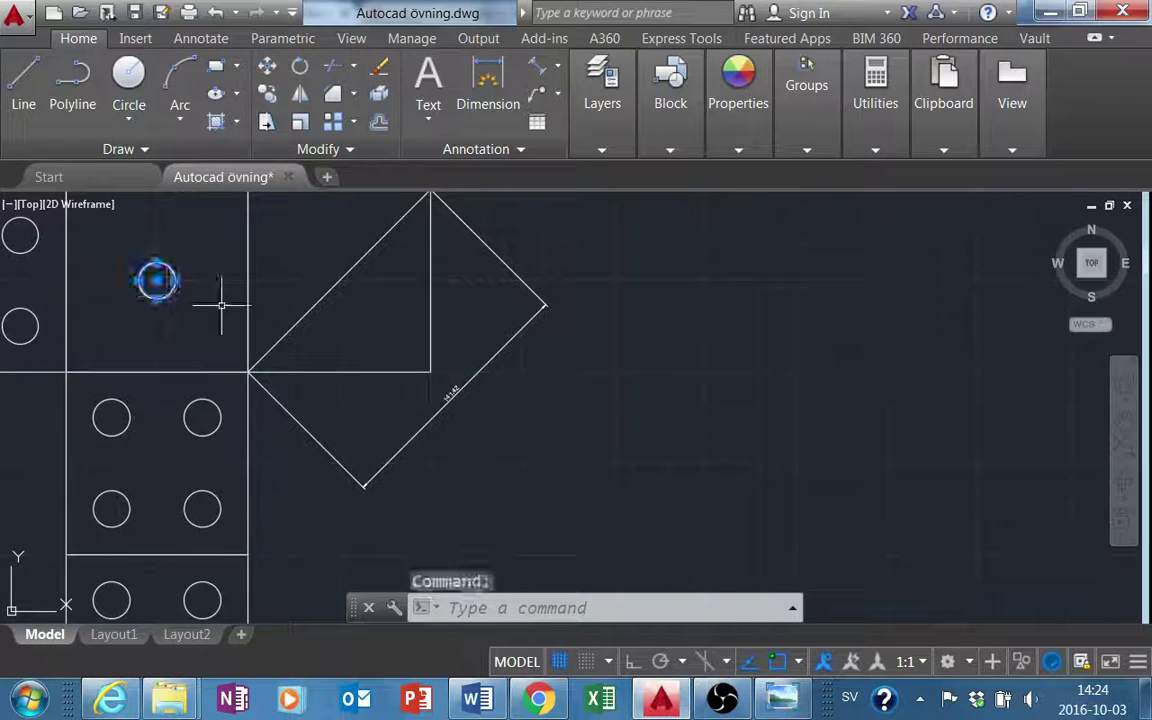
pyautogui.click(267, 93)
pyautogui.click(157, 281)
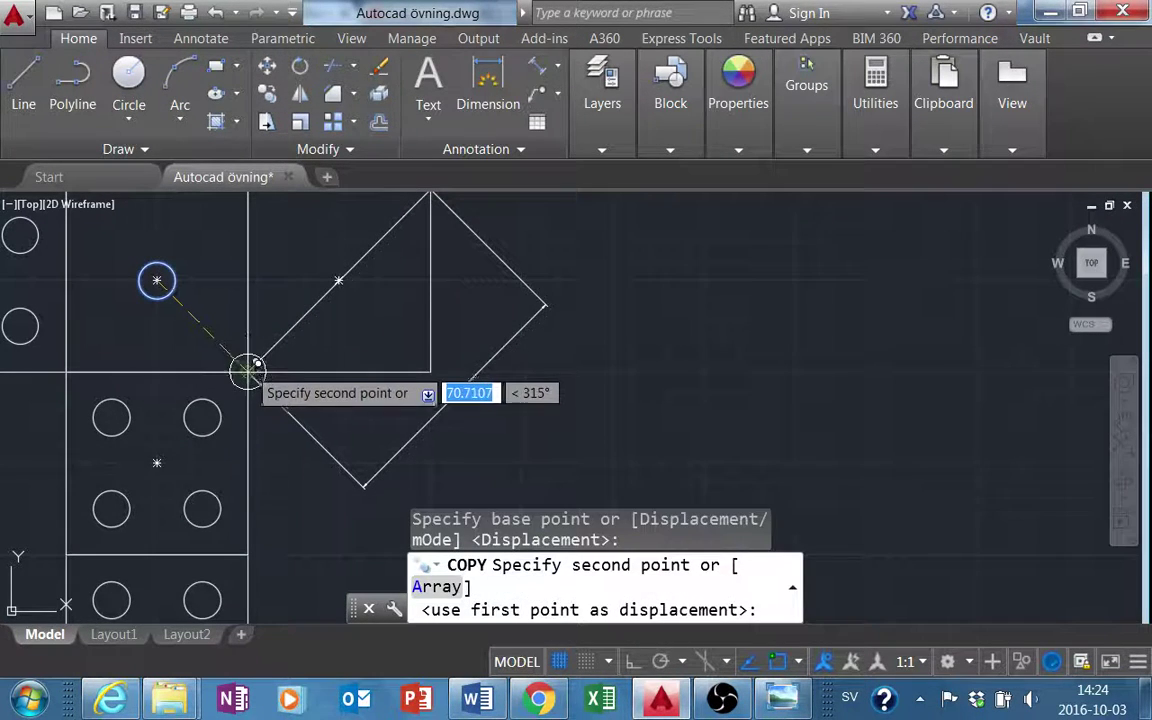
pyautogui.click(248, 372)
pyautogui.press('Escape')
pyautogui.click(262, 381)
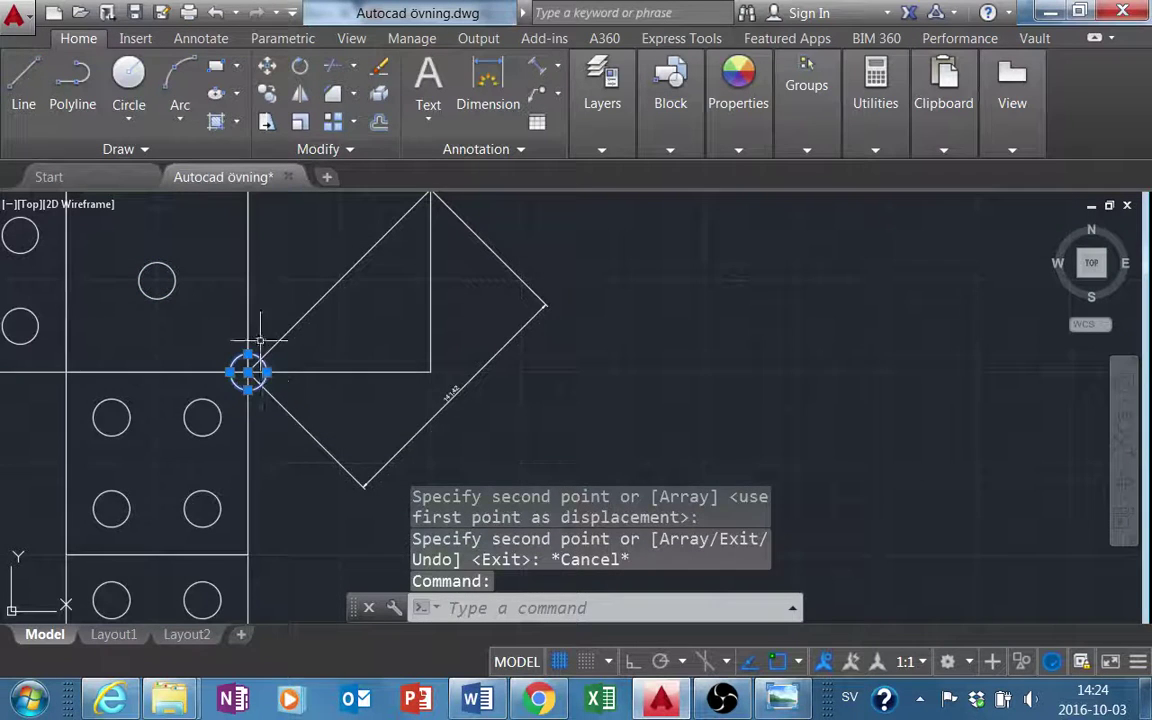
pyautogui.click(267, 66)
pyautogui.click(248, 372)
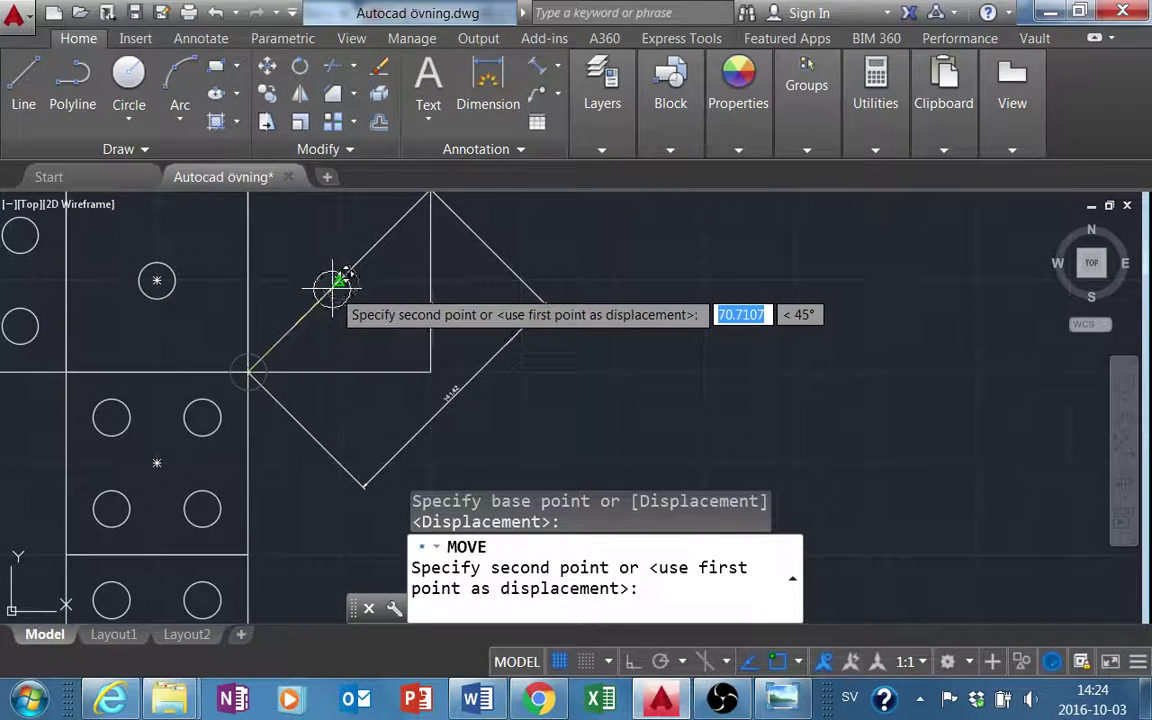
pyautogui.write('47')
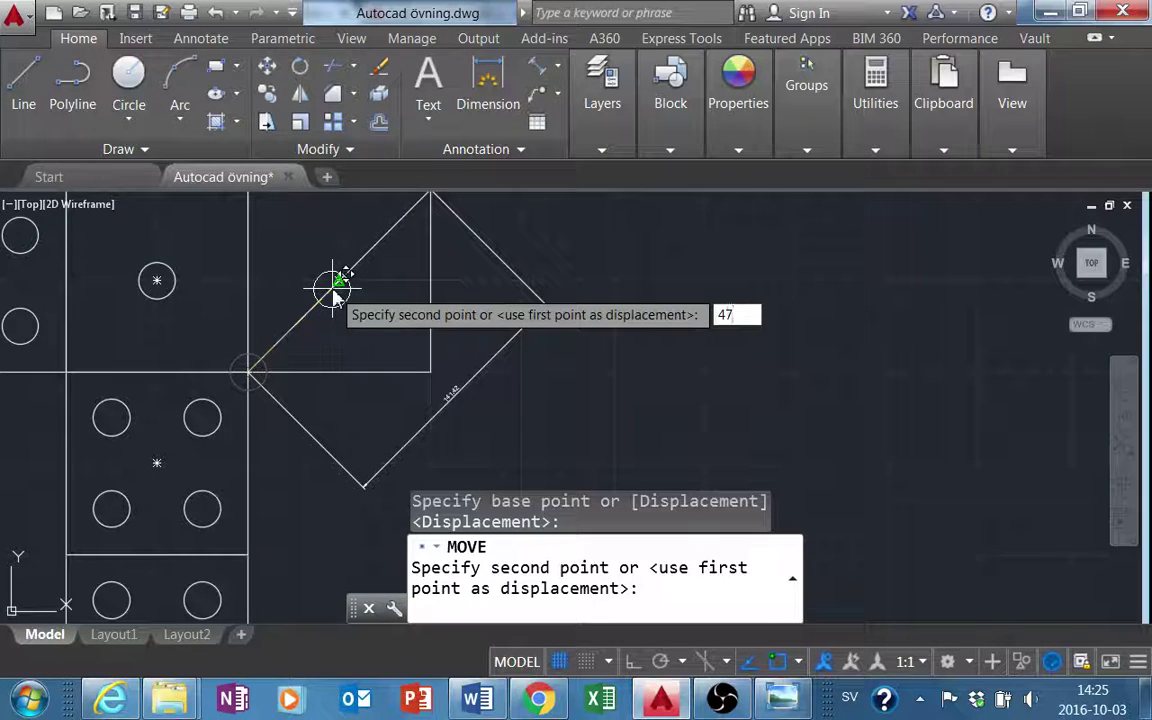
pyautogui.press('Return')
# Mirror the pip across the square's other diagonal, keeping the source, and erase the diagonal guide line
pyautogui.click(333, 314)
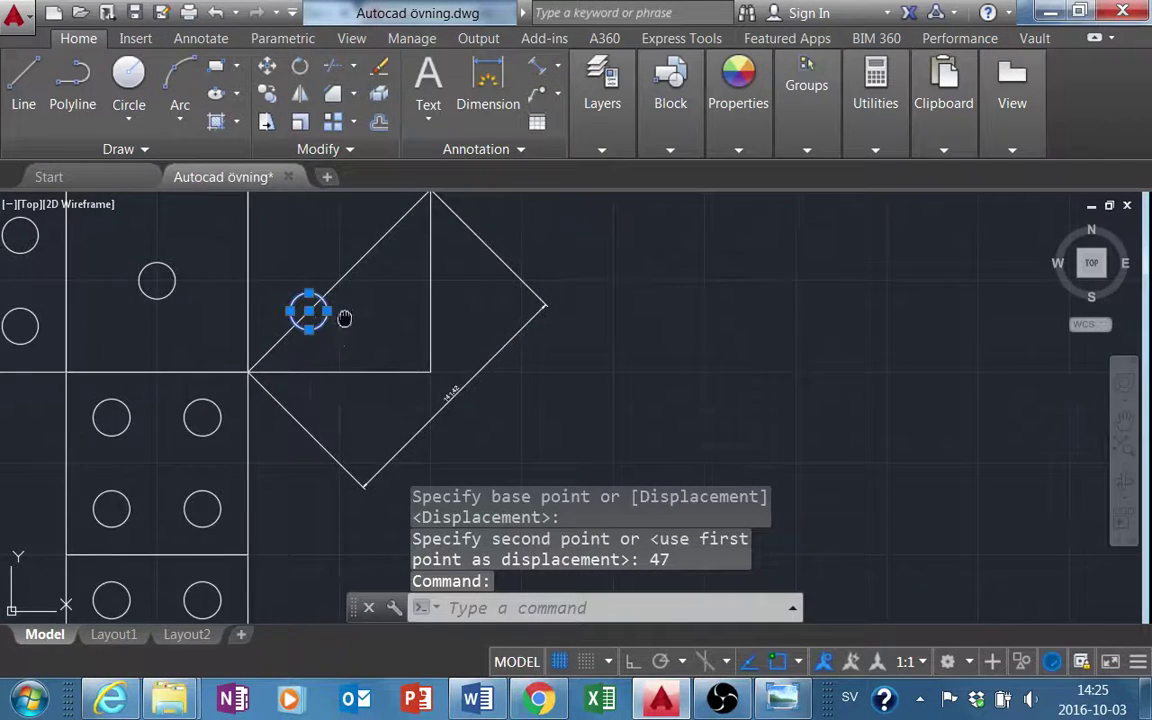
pyautogui.moveTo(342, 316); pyautogui.dragTo(354, 397, button='middle')
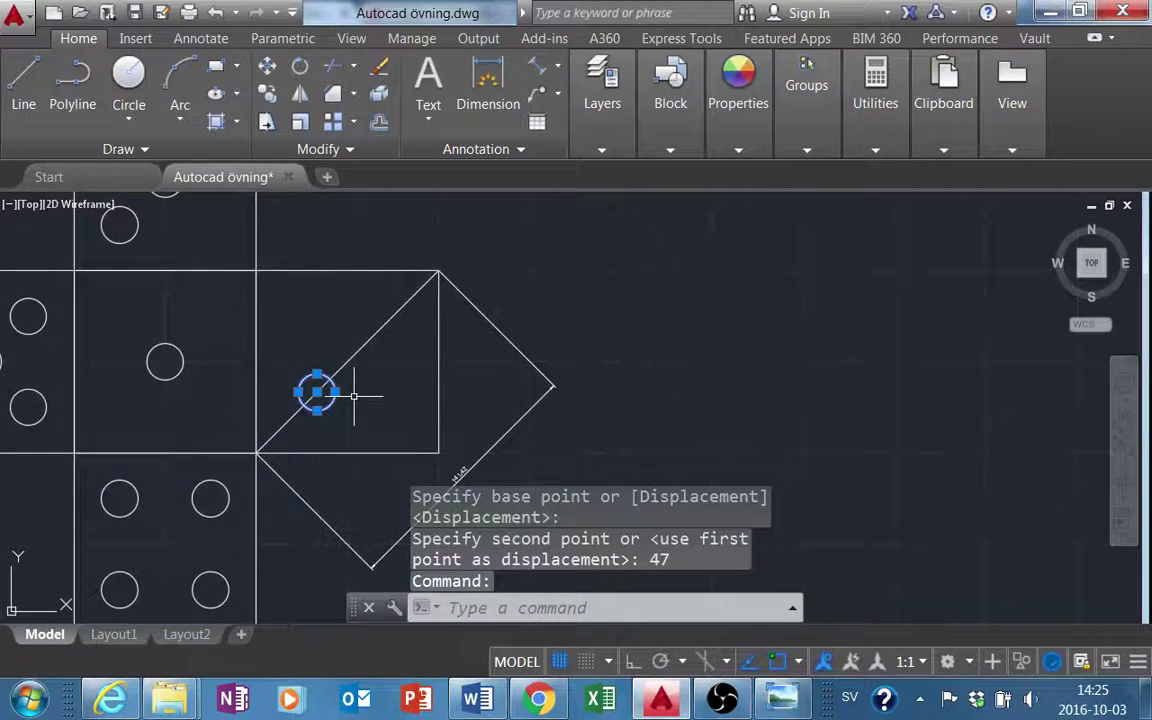
pyautogui.click(300, 92)
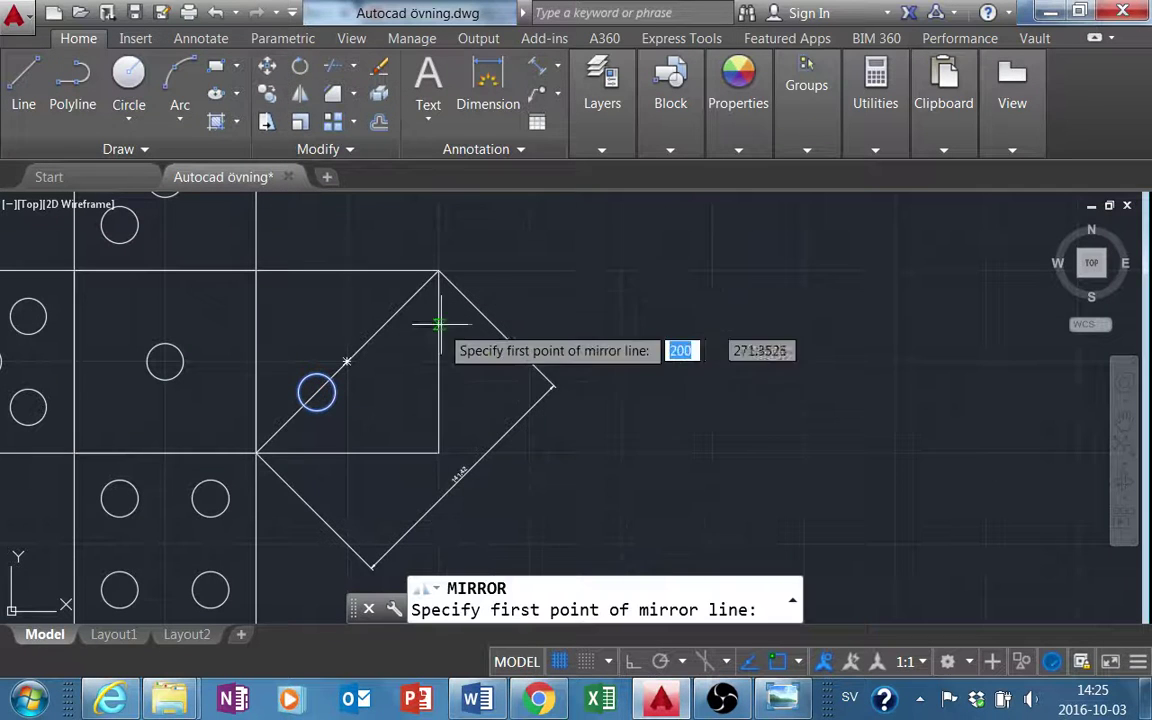
pyautogui.click(437, 452)
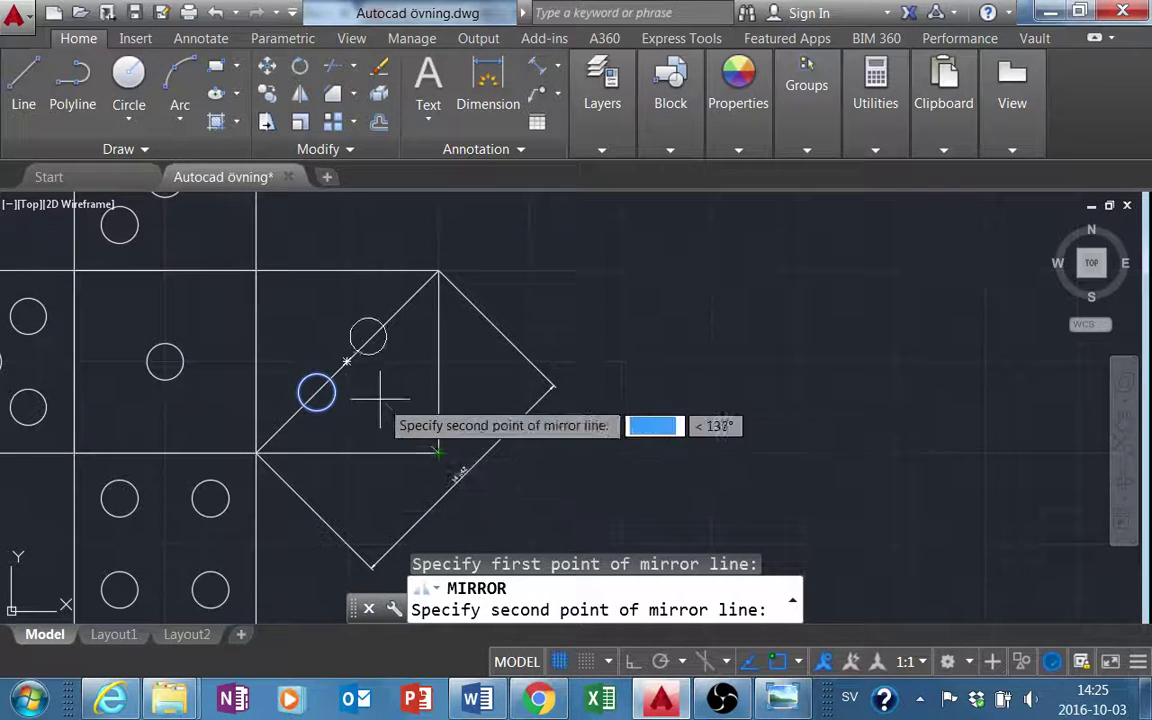
pyautogui.click(256, 270)
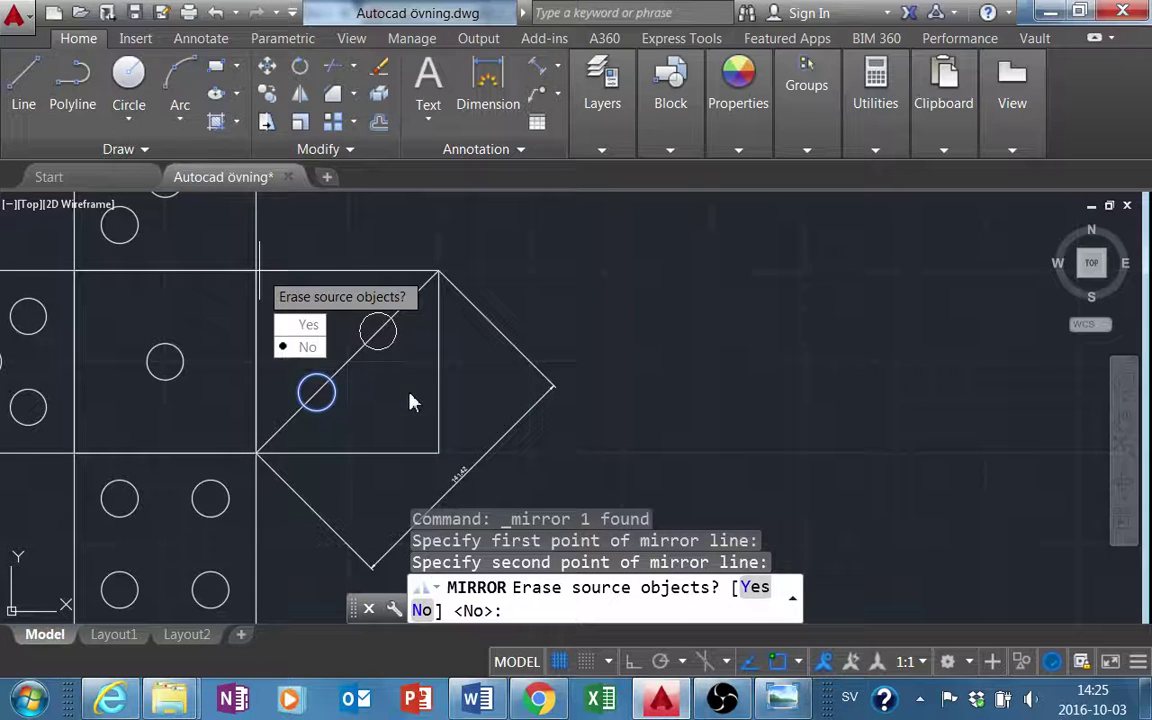
pyautogui.click(306, 346)
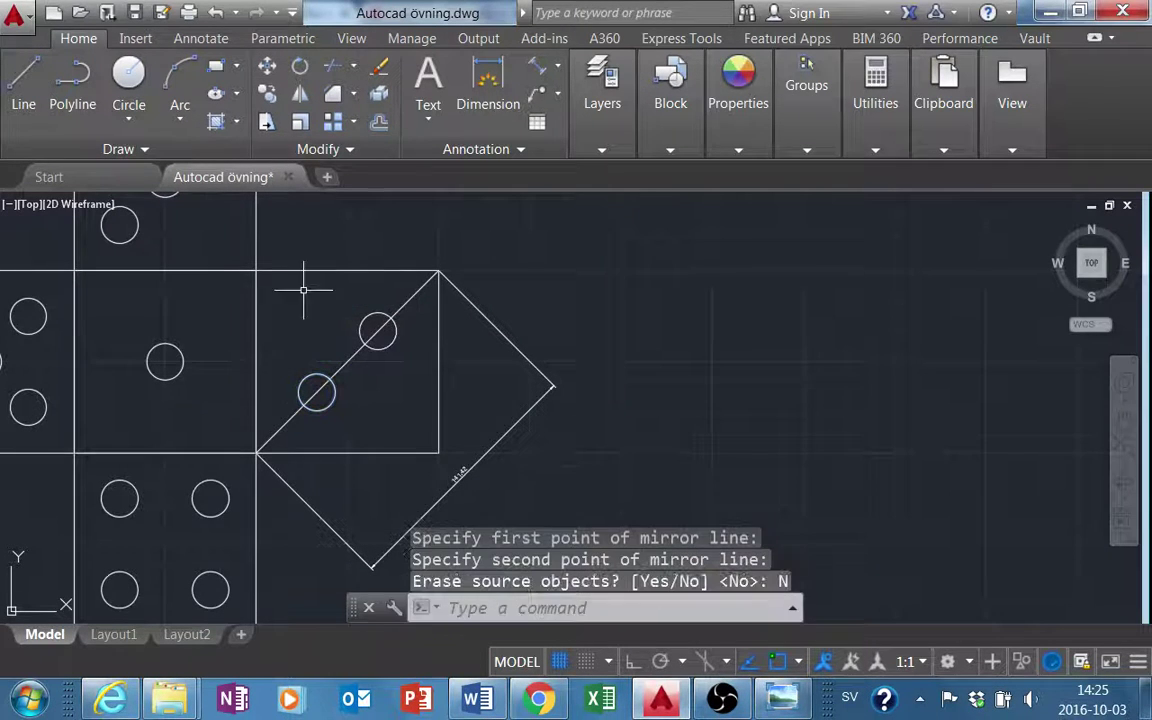
pyautogui.click(347, 361)
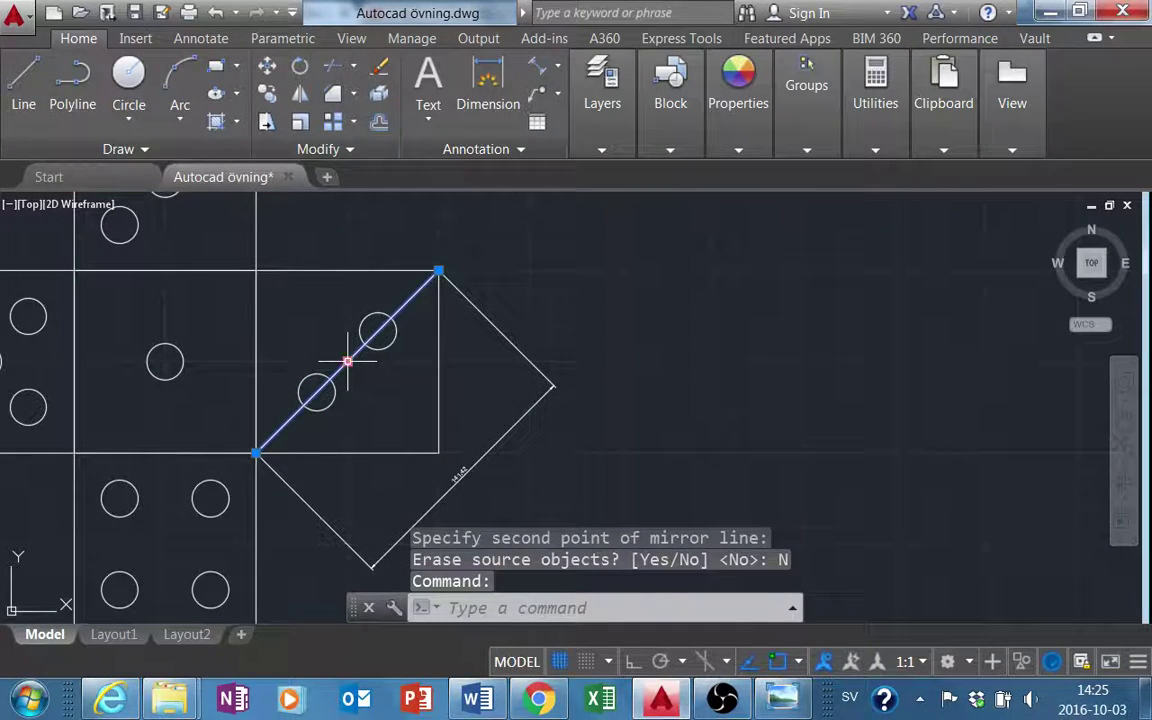
pyautogui.press('Delete')
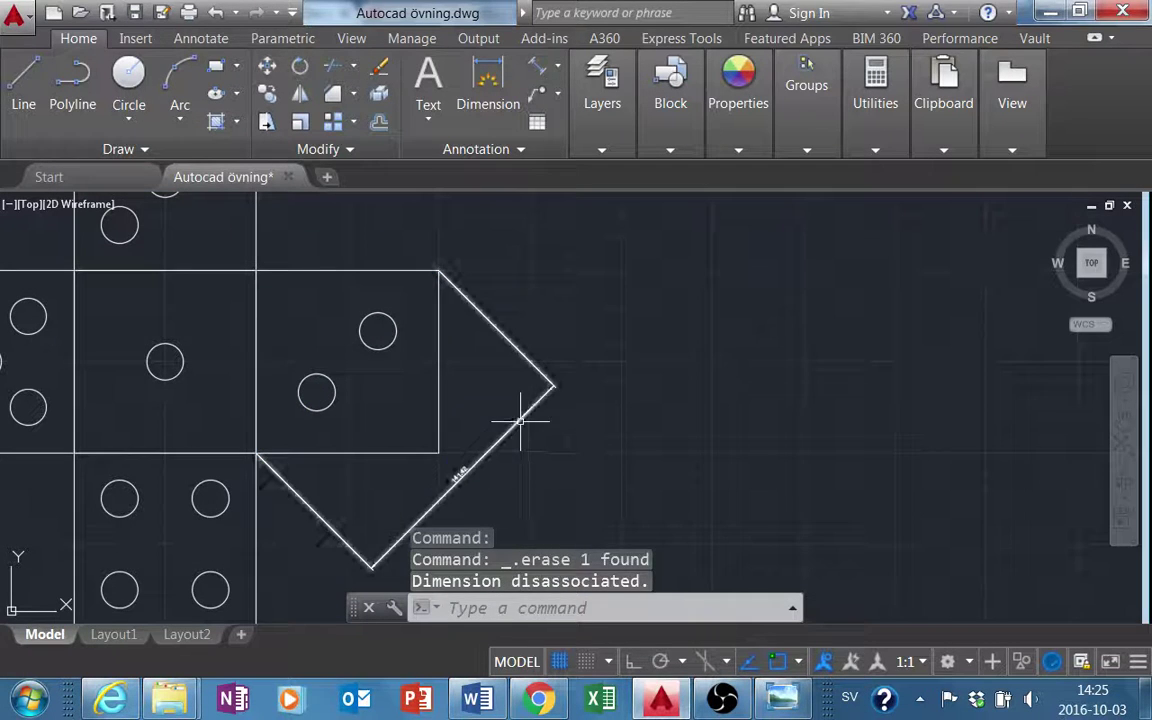
pyautogui.scroll(-3, 519, 417)
pyautogui.moveTo(514, 411); pyautogui.dragTo(505, 371, button='middle')
# Start the HATCH command and set its pattern to a Solid fill
pyautogui.scroll(-2, 505, 371)
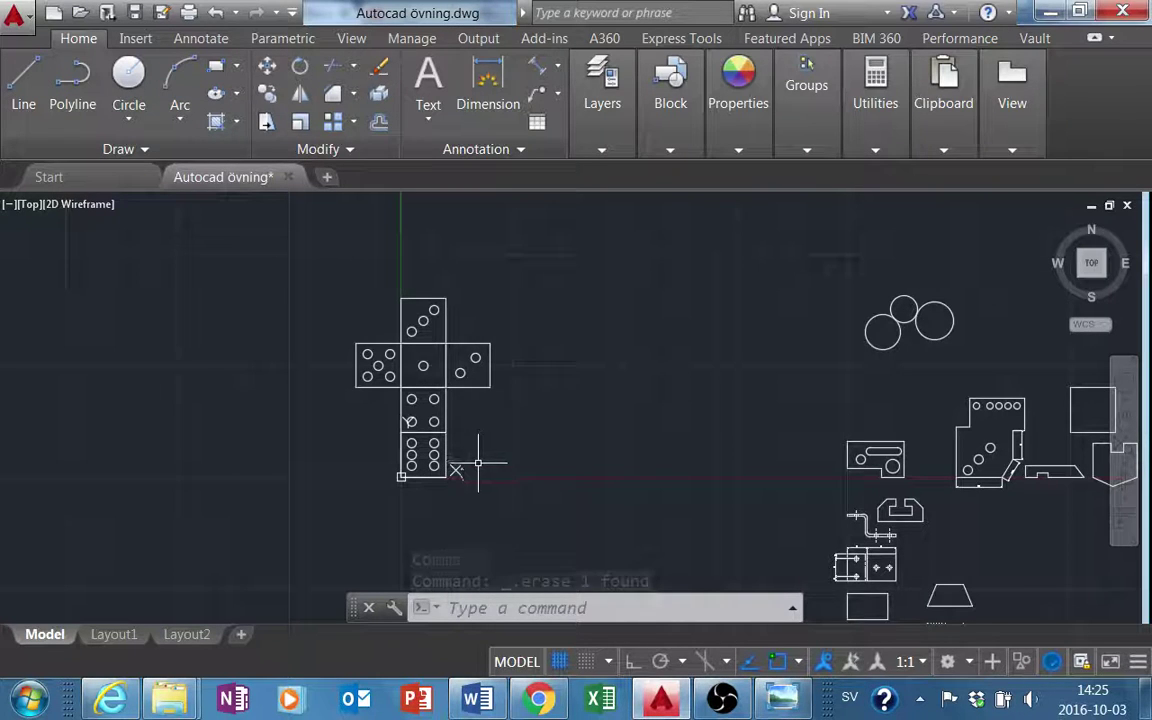
pyautogui.scroll(4, 478, 462)
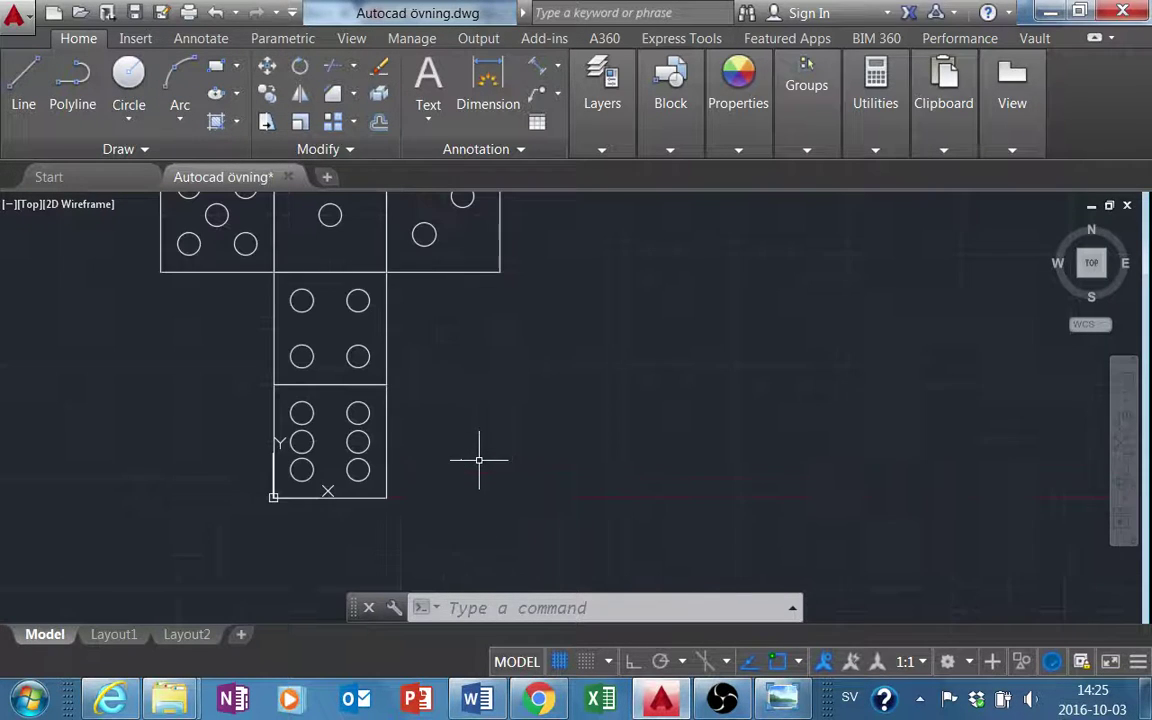
pyautogui.click(236, 123)
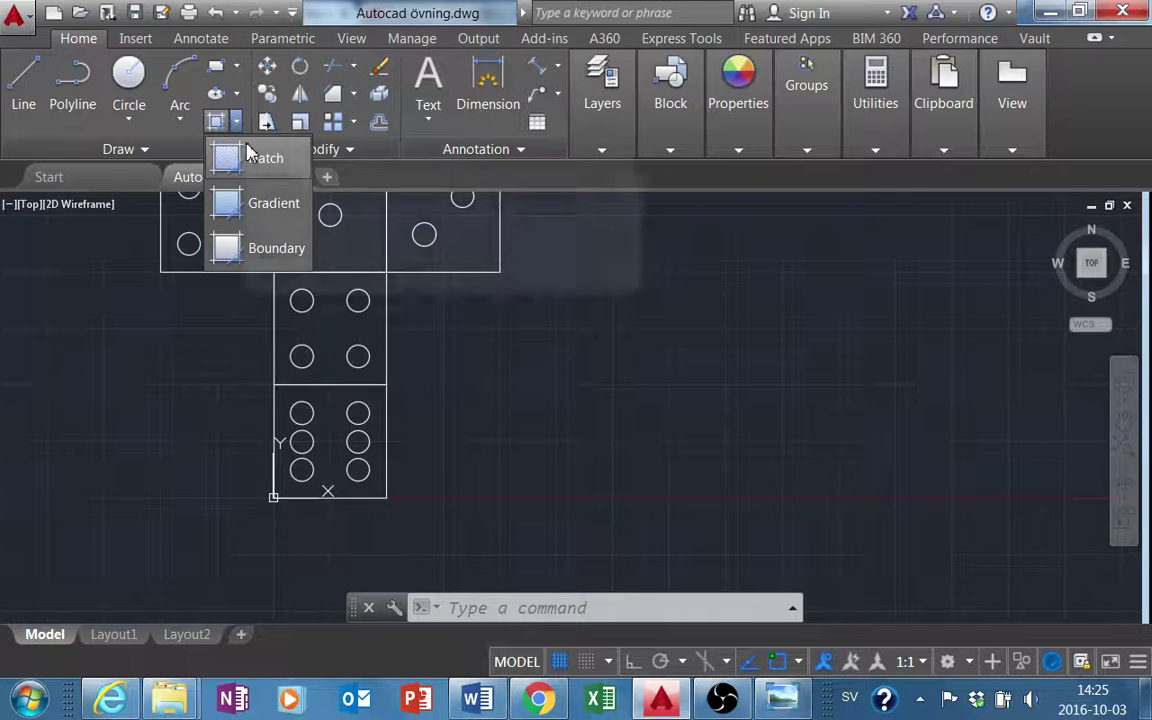
pyautogui.click(249, 157)
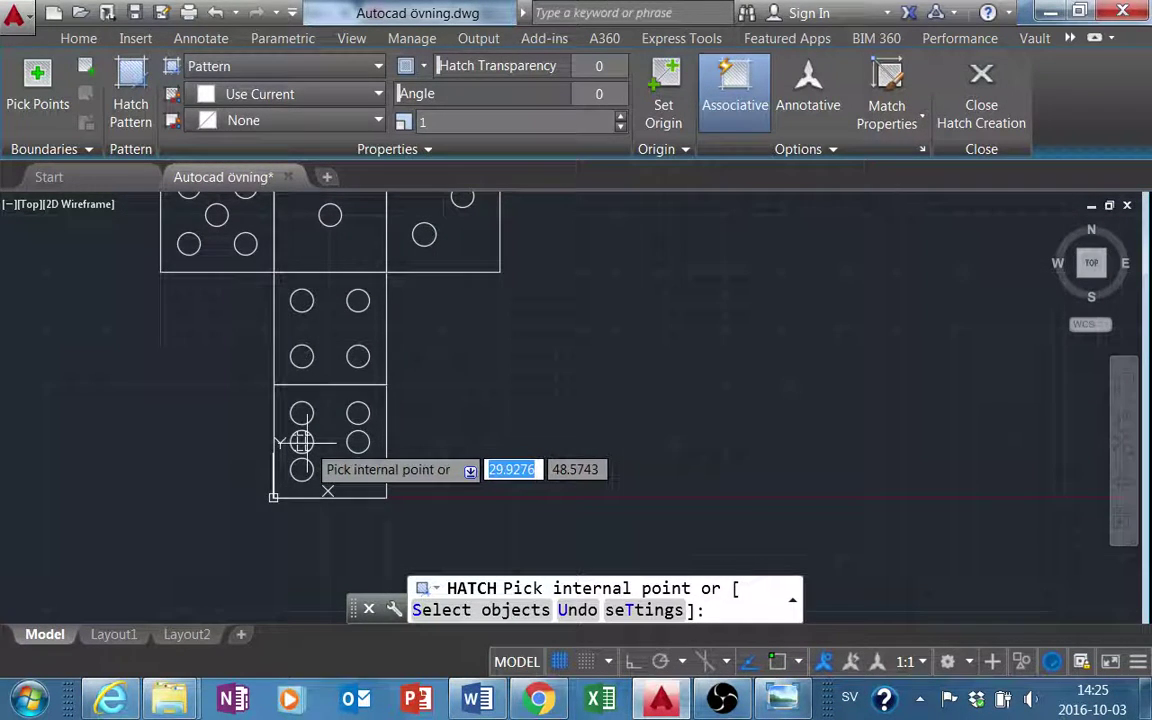
pyautogui.click(296, 67)
pyautogui.click(290, 67)
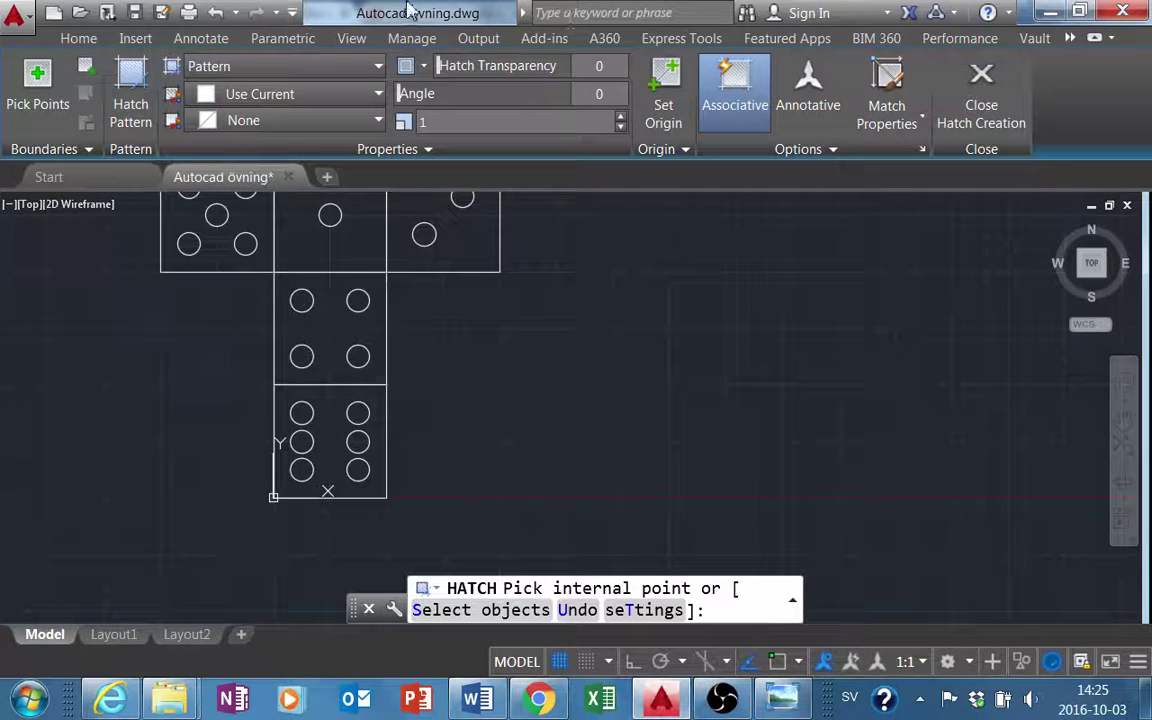
pyautogui.click(341, 71)
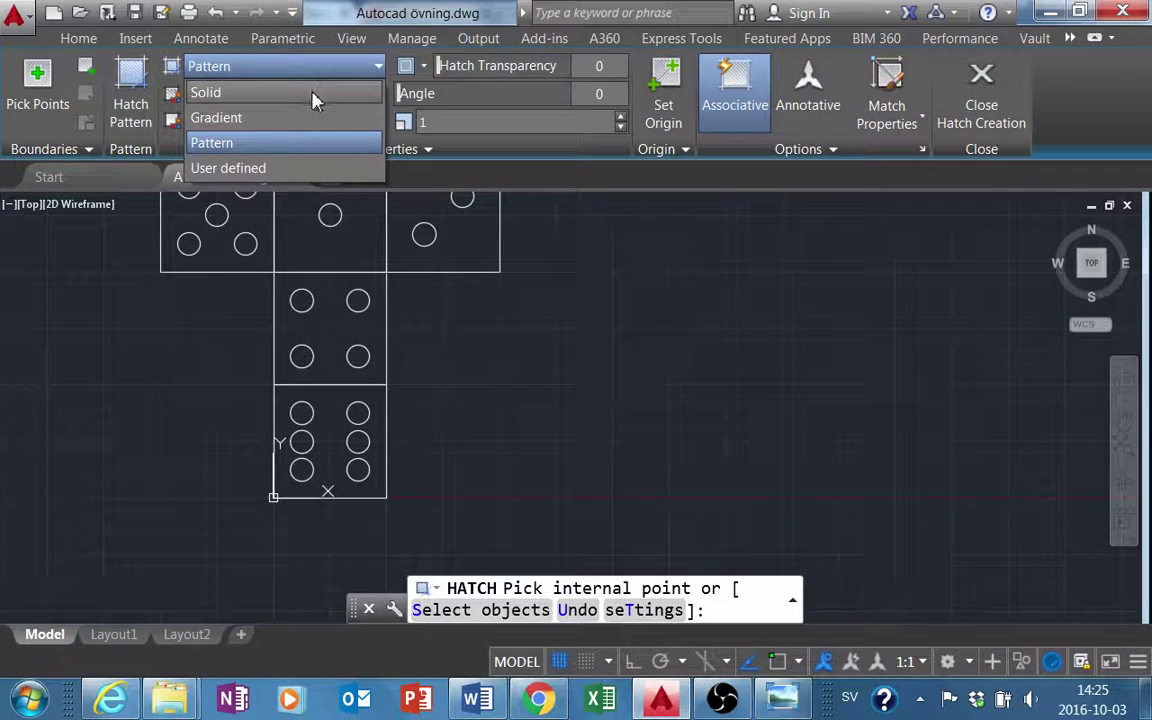
pyautogui.click(312, 93)
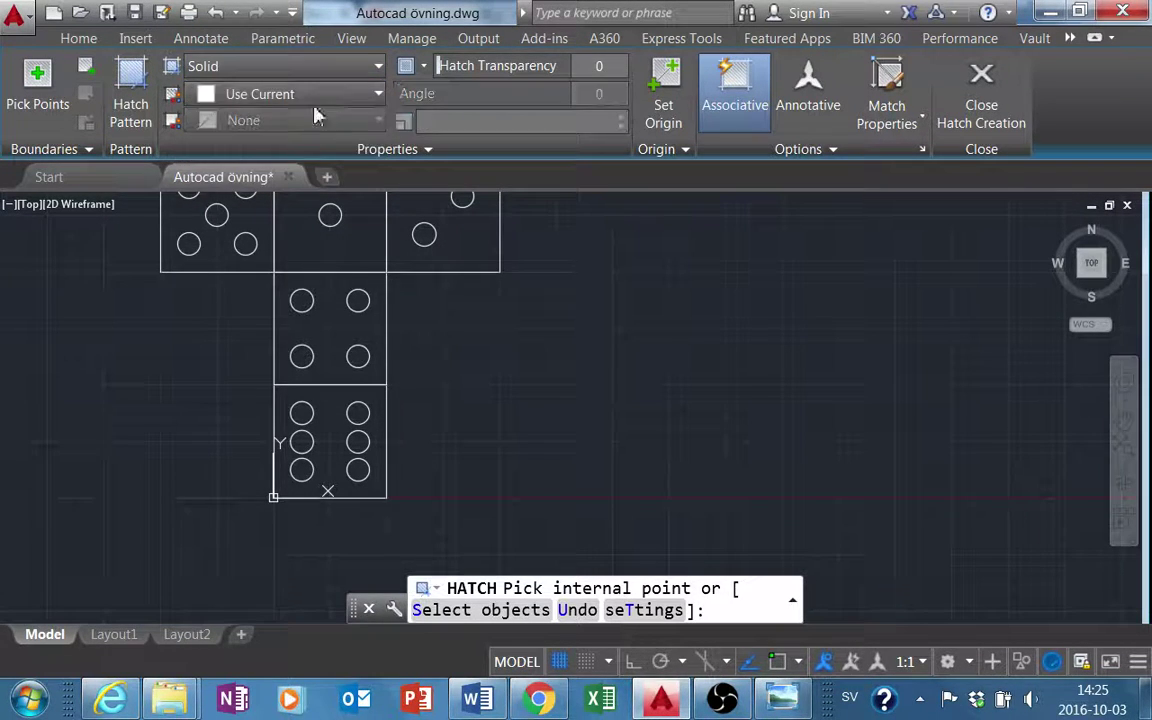
pyautogui.scroll(4, 300, 482)
# Fill the pips of the six-pip and four-pip faces with solid hatch
pyautogui.click(308, 448)
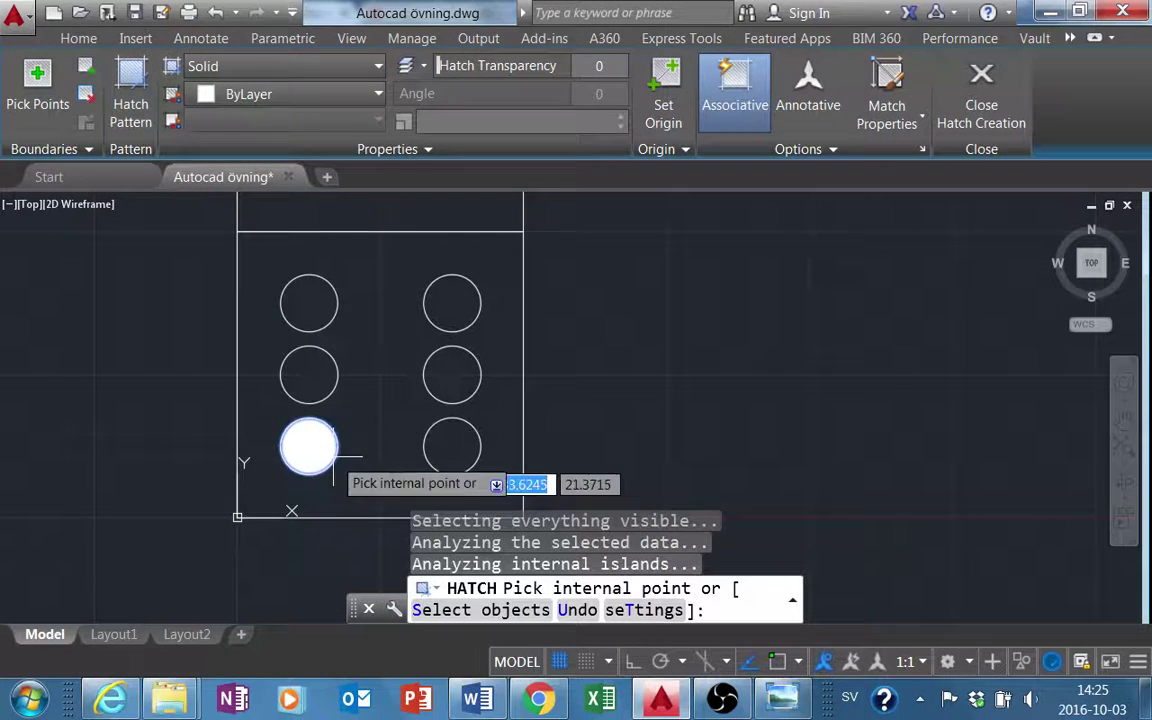
pyautogui.click(460, 449)
pyautogui.click(445, 378)
pyautogui.click(322, 372)
pyautogui.click(318, 308)
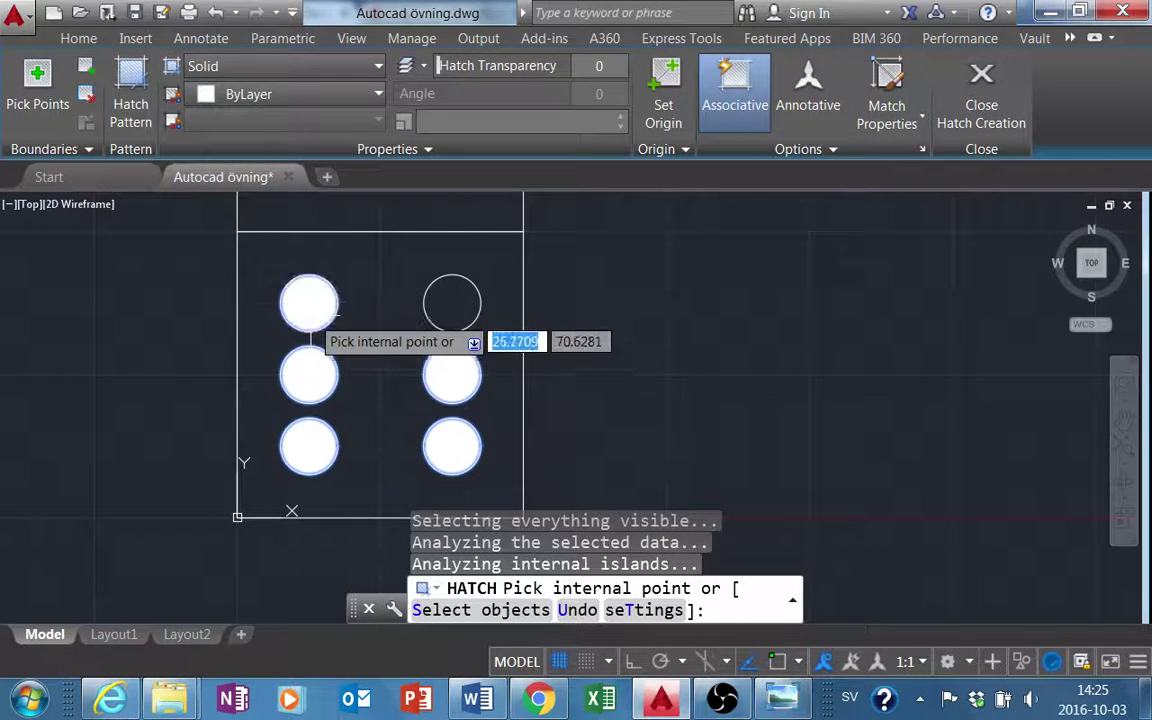
pyautogui.moveTo(419, 321); pyautogui.dragTo(386, 494, button='middle')
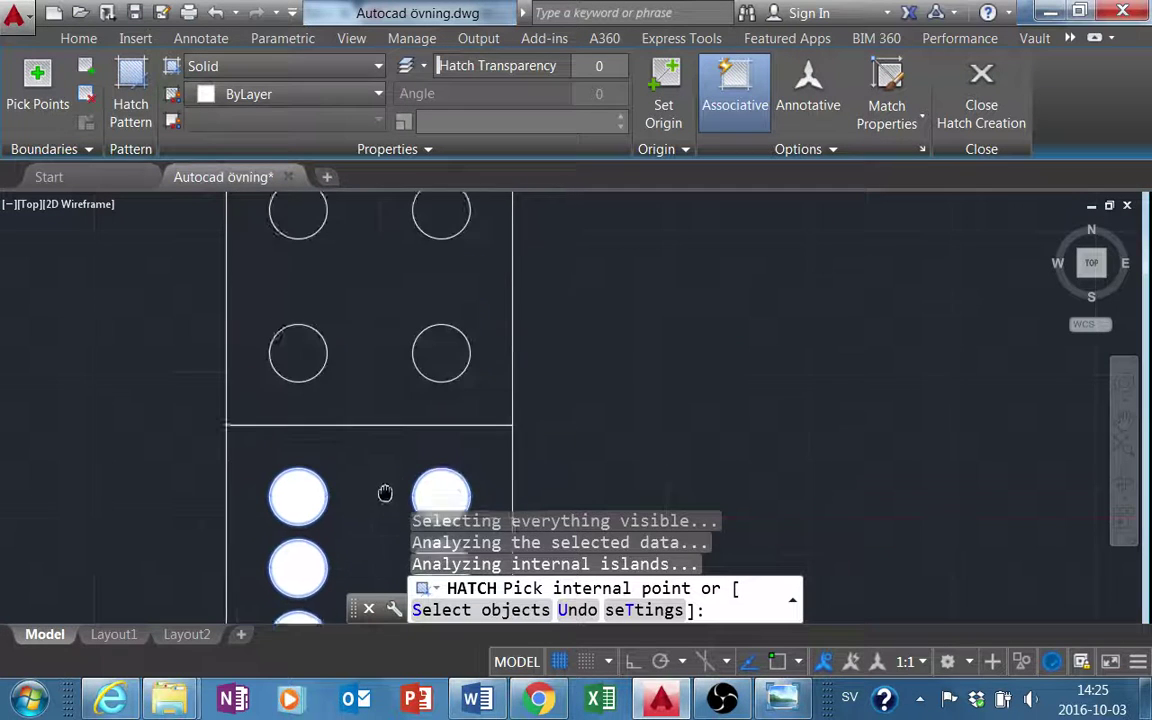
pyautogui.click(298, 370)
pyautogui.click(437, 362)
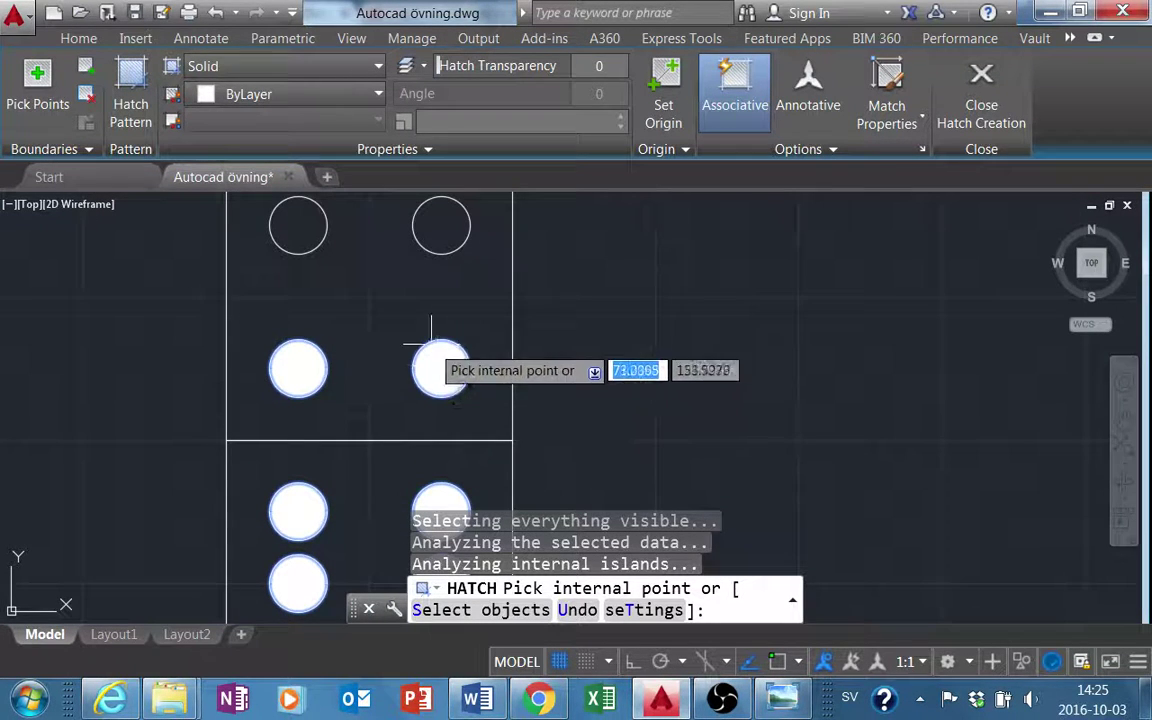
pyautogui.click(455, 242)
pyautogui.click(287, 232)
# Fill the five-pip, three-pip and right-square pips solid, then end the hatch
pyautogui.moveTo(360, 313); pyautogui.dragTo(396, 428, button='middle')
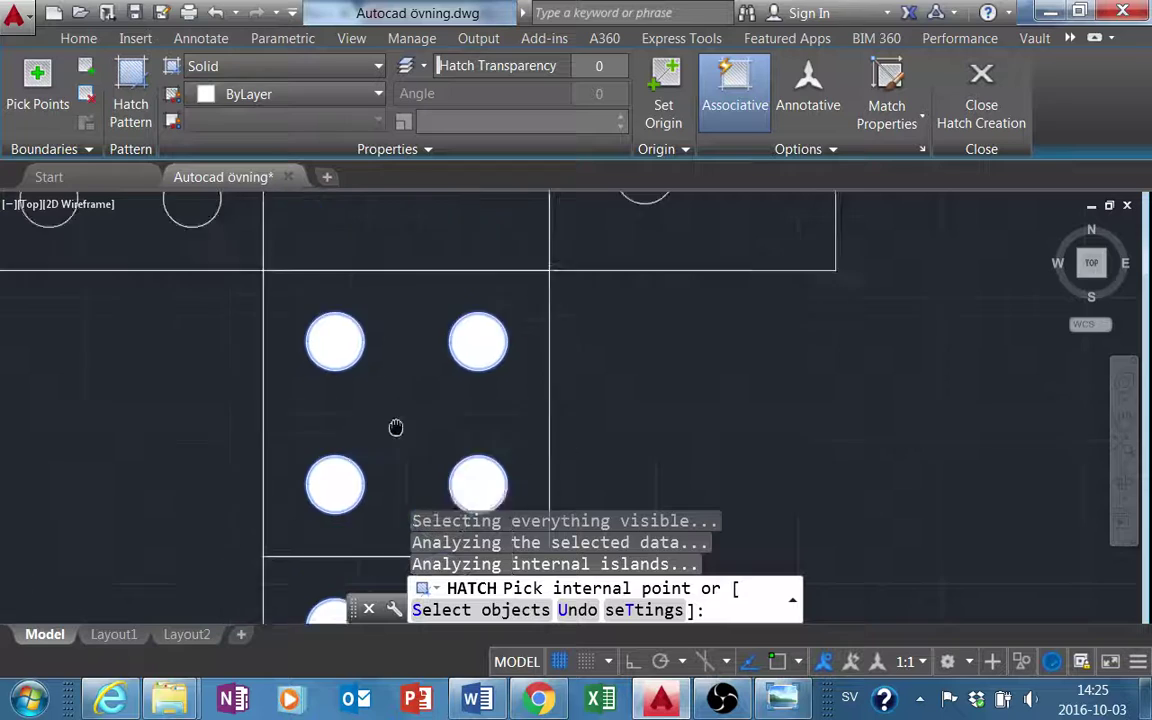
pyautogui.scroll(-4, 396, 428)
pyautogui.click(340, 391)
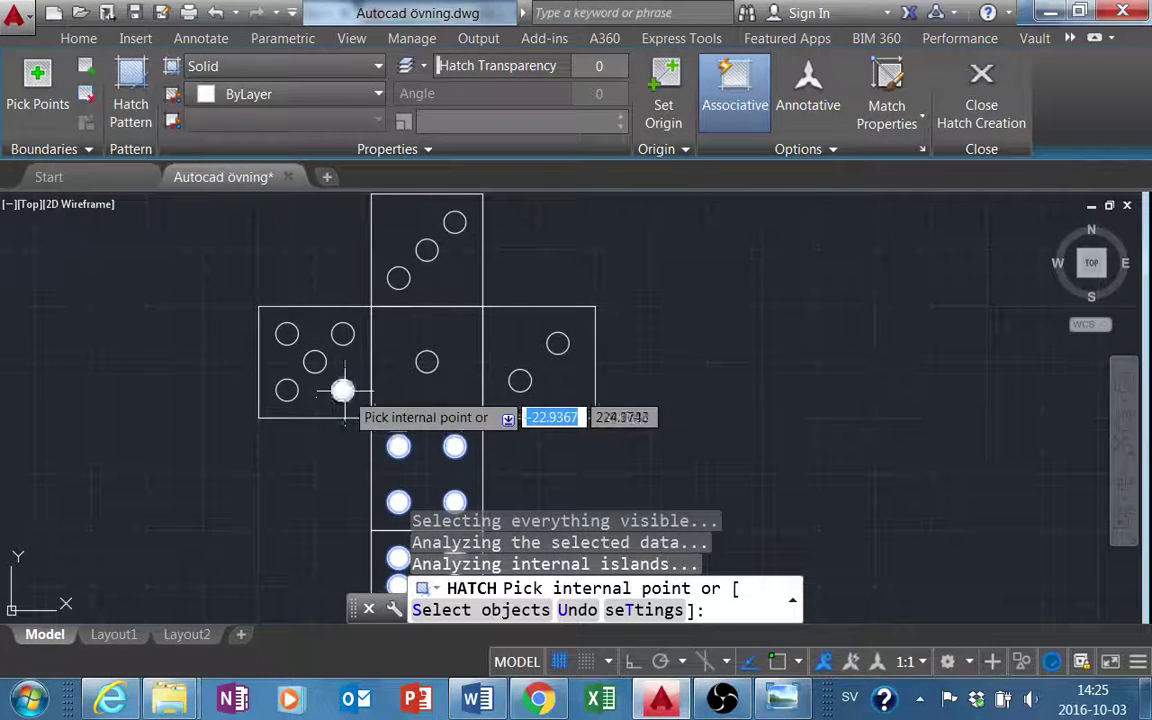
pyautogui.click(287, 390)
pyautogui.click(314, 361)
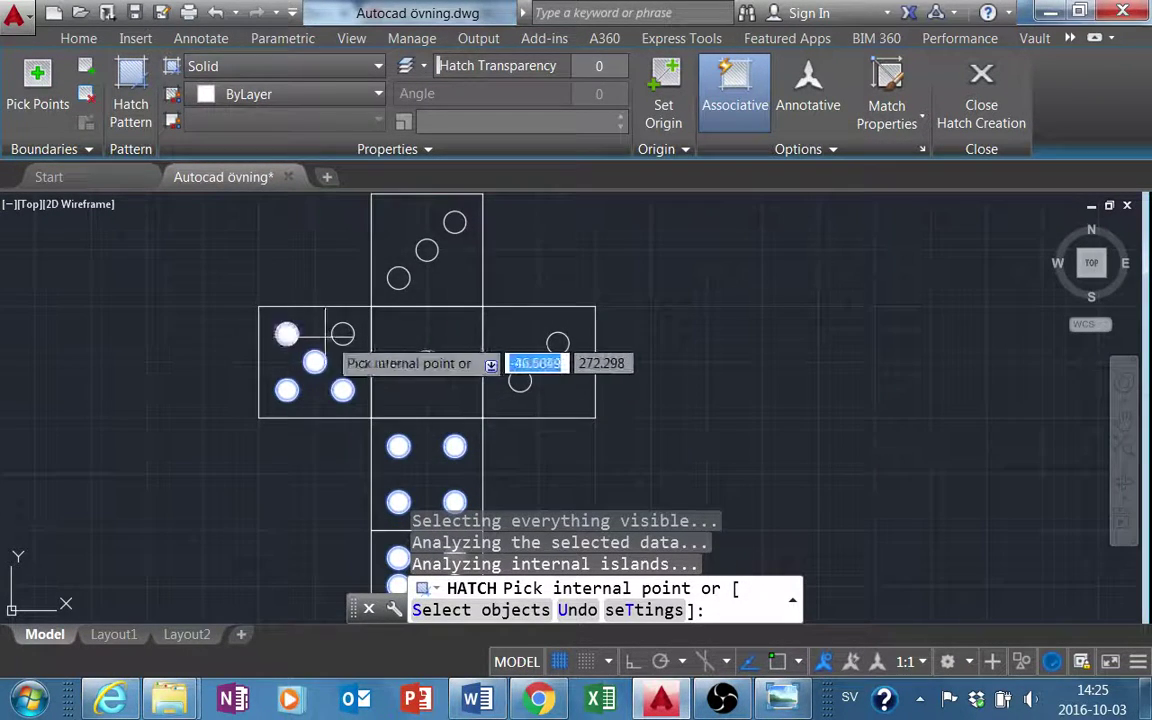
pyautogui.click(287, 334)
pyautogui.click(343, 334)
pyautogui.click(398, 278)
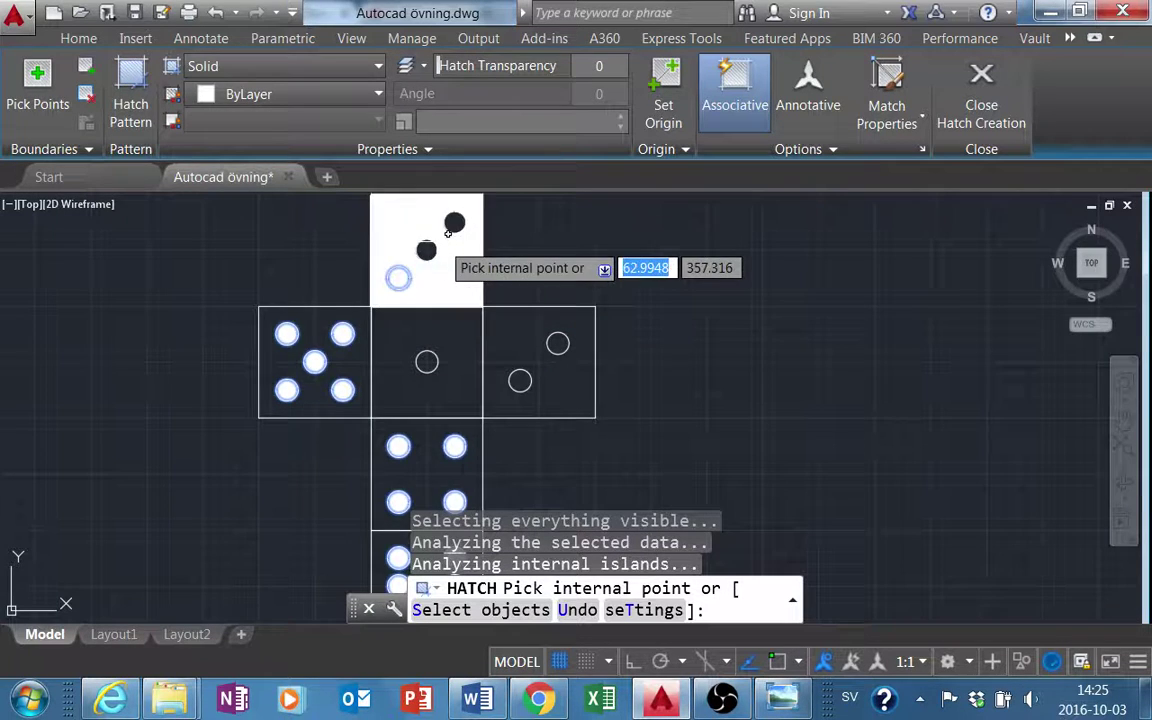
pyautogui.click(426, 250)
pyautogui.click(454, 222)
pyautogui.click(426, 361)
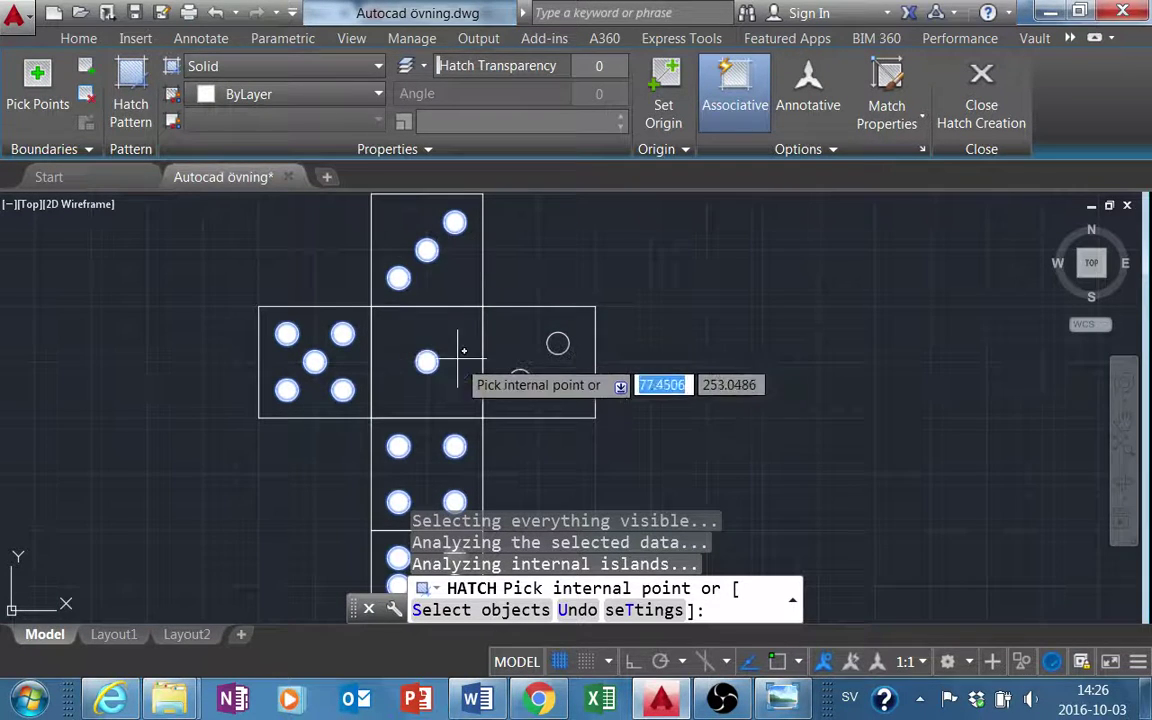
pyautogui.click(519, 380)
pyautogui.click(558, 344)
pyautogui.scroll(-2, 560, 360)
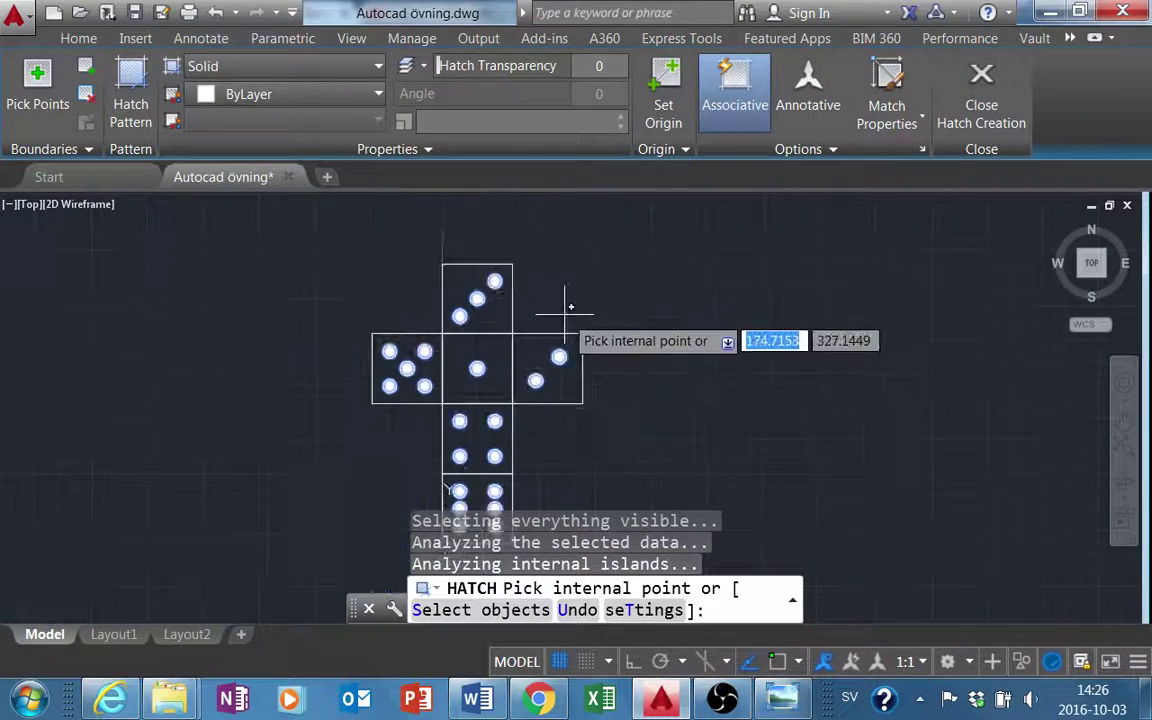
pyautogui.scroll(-2, 575, 440)
pyautogui.press('Escape')
pyautogui.scroll(5, 500, 405)
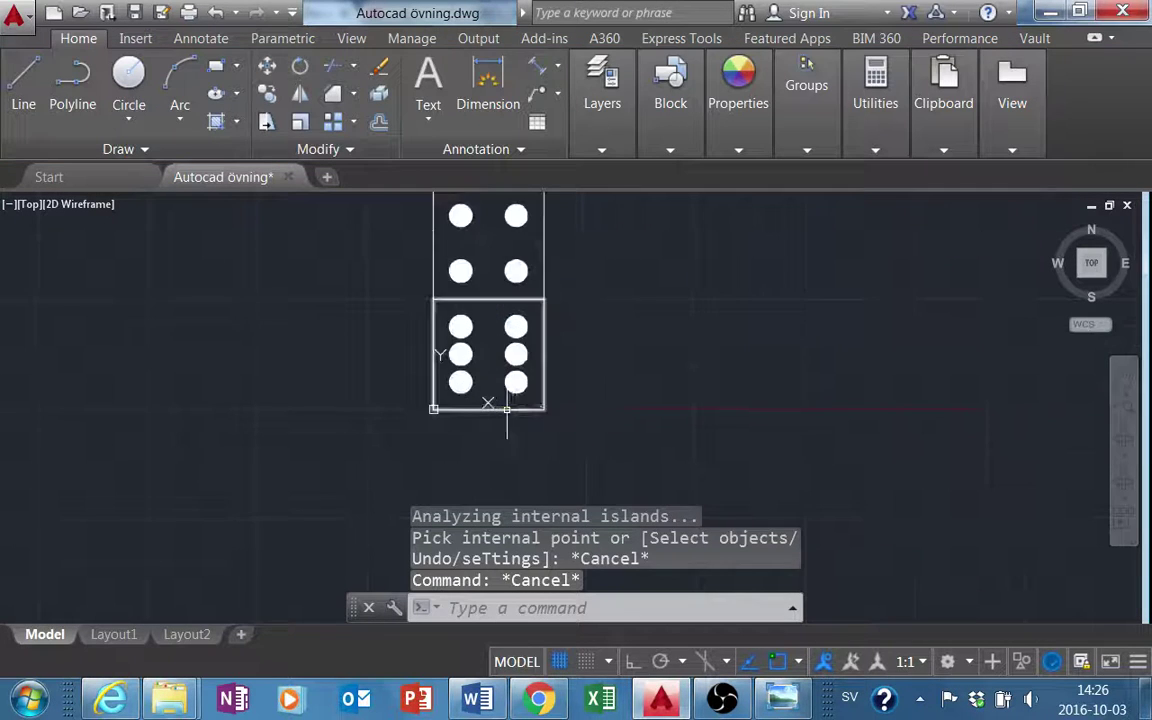
pyautogui.scroll(4, 513, 398)
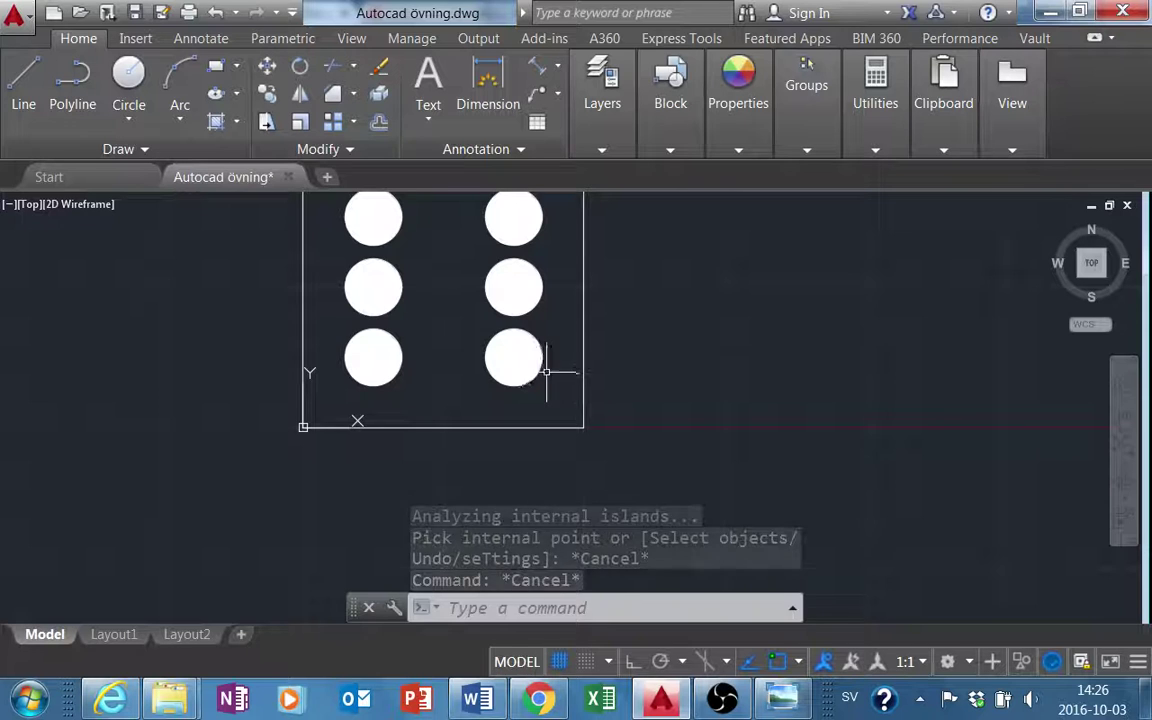
# Show the 008.jpg dice-net exercise sheet in Windows Photo Viewer
pyautogui.click(780, 700)
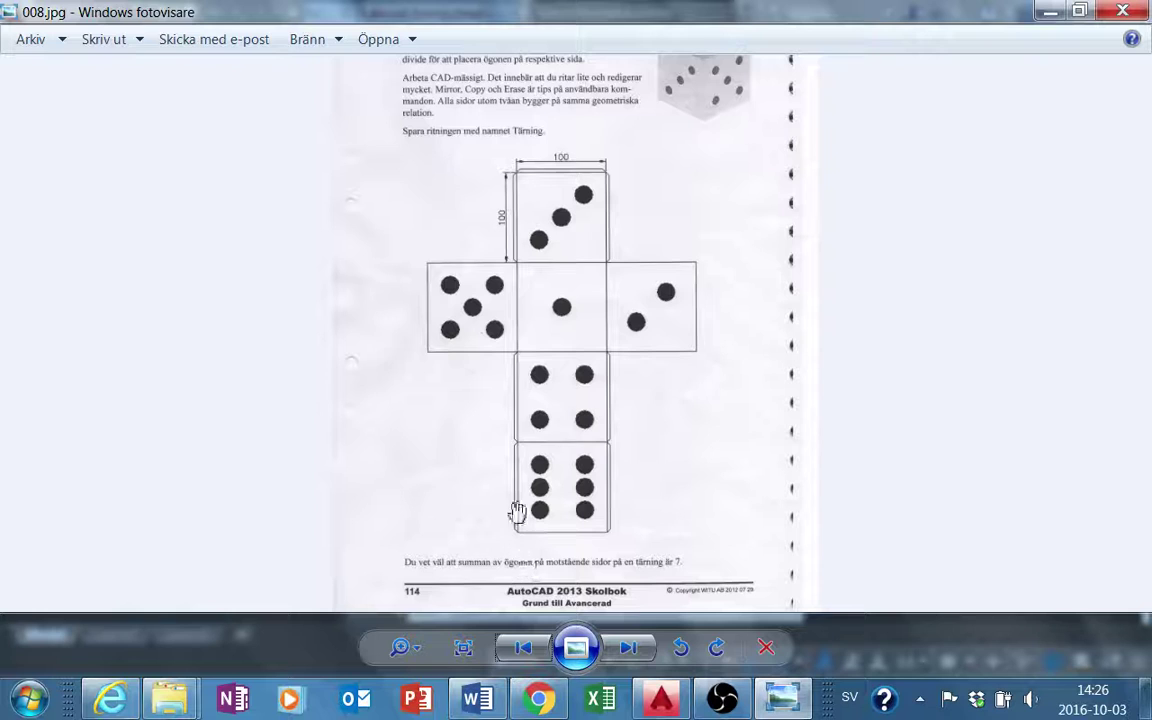
# Hide the reference image, fit the whole dice net in view, and start the LINE command
pyautogui.click(779, 700)
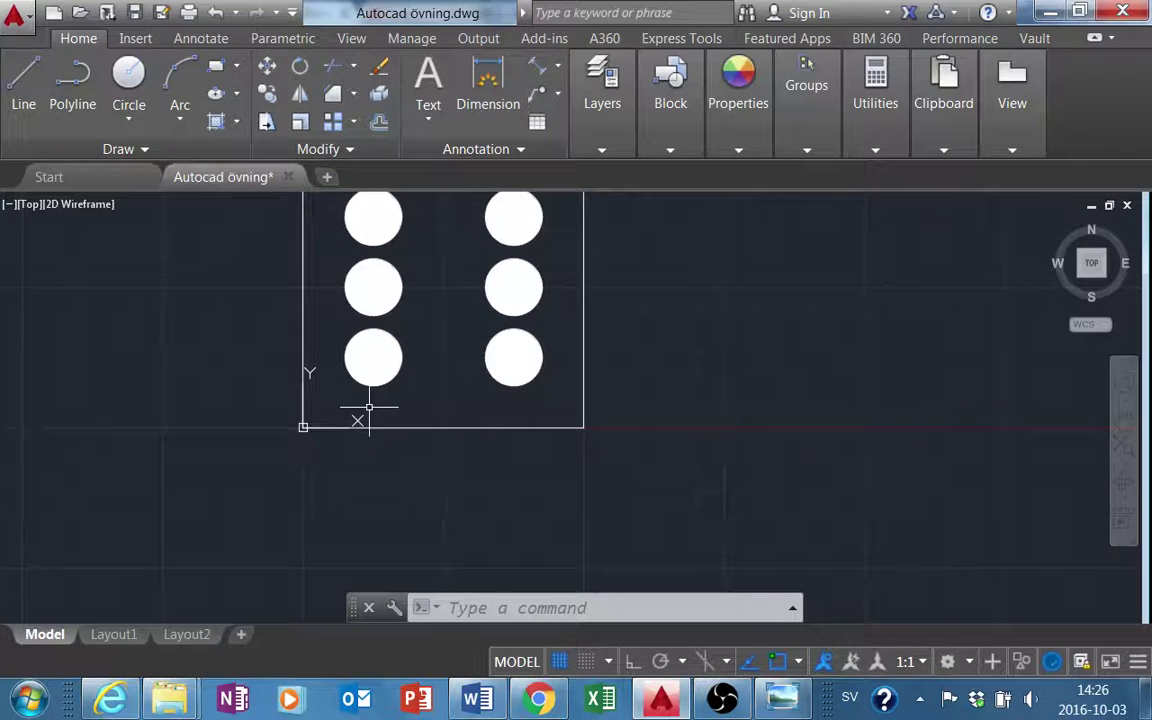
pyautogui.scroll(-5, 448, 467)
pyautogui.moveTo(448, 467); pyautogui.dragTo(482, 537, button='middle')
pyautogui.scroll(2, 508, 589)
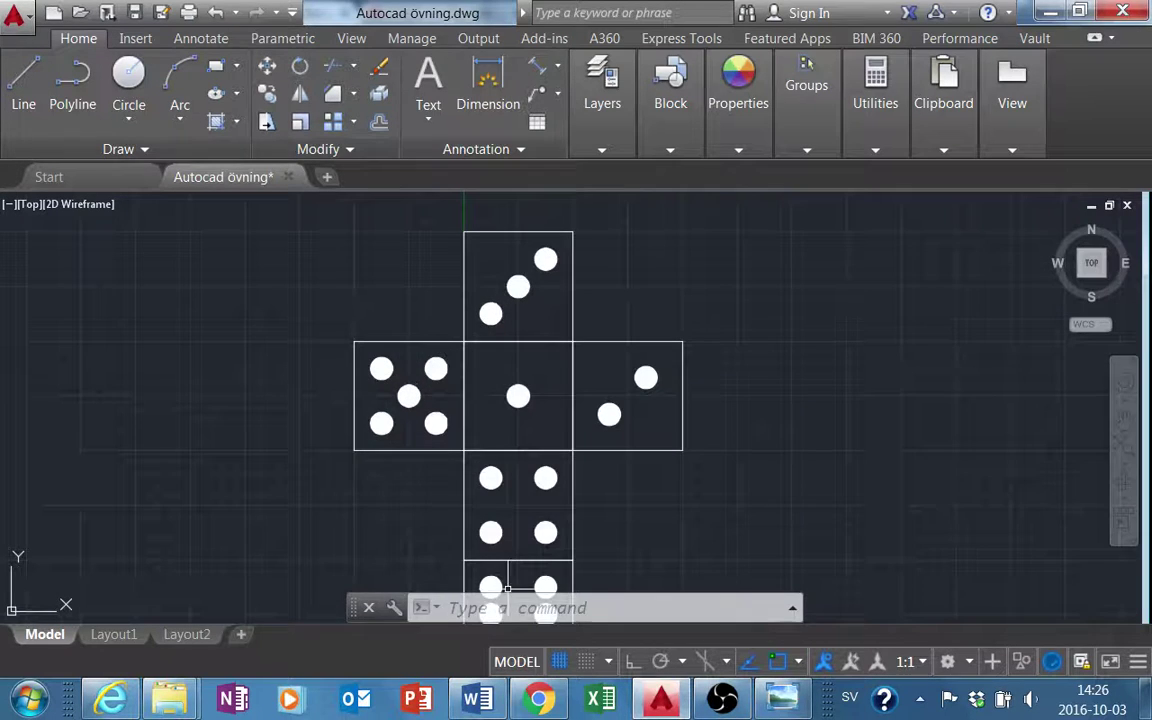
pyautogui.click(790, 703)
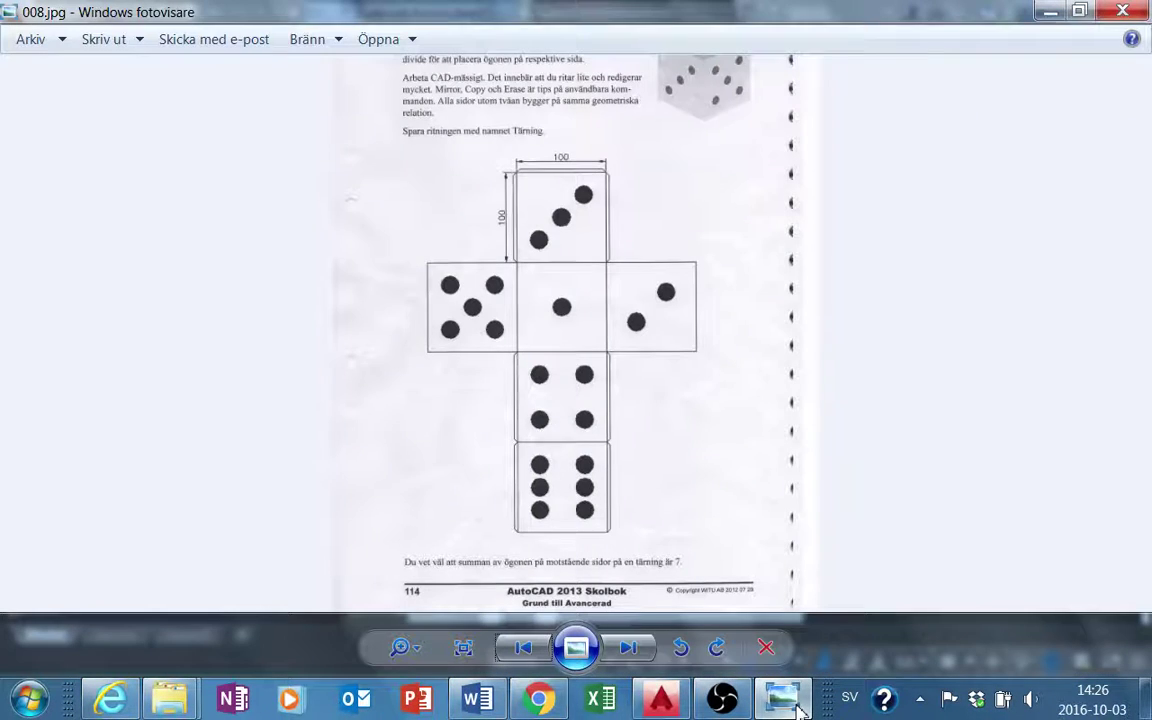
pyautogui.click(798, 707)
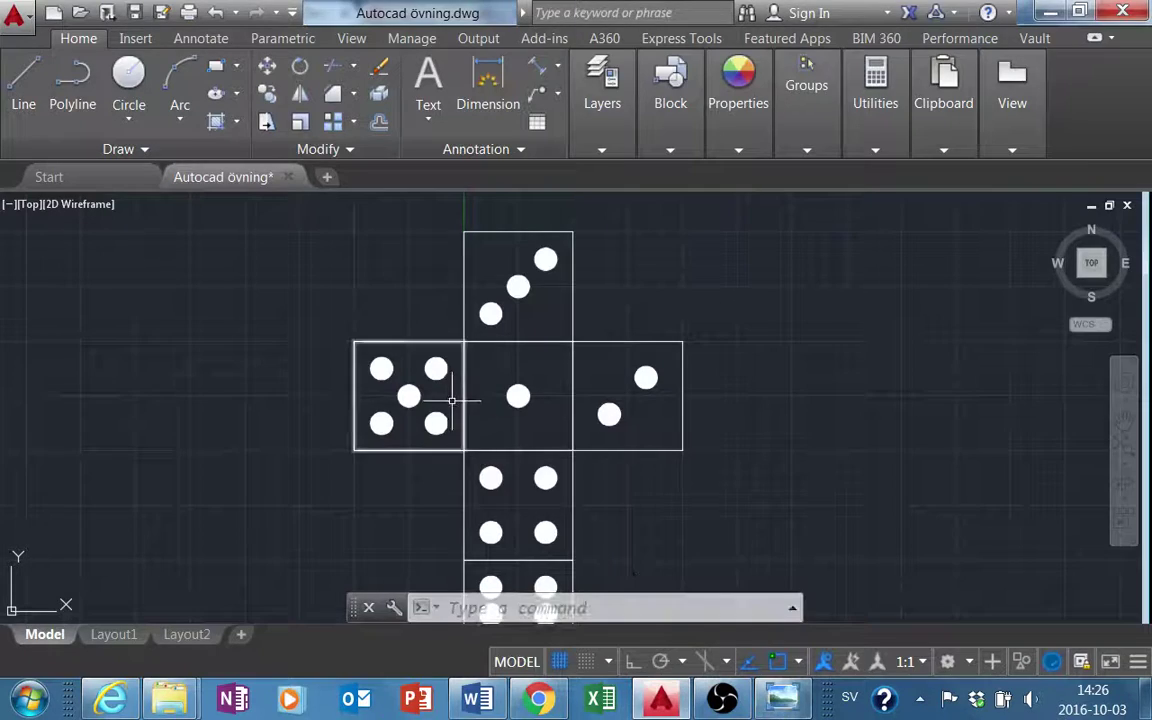
pyautogui.click(18, 78)
# Start the line at the top square's lower-left corner with 45° polar tracking enabled
pyautogui.scroll(4, 393, 366)
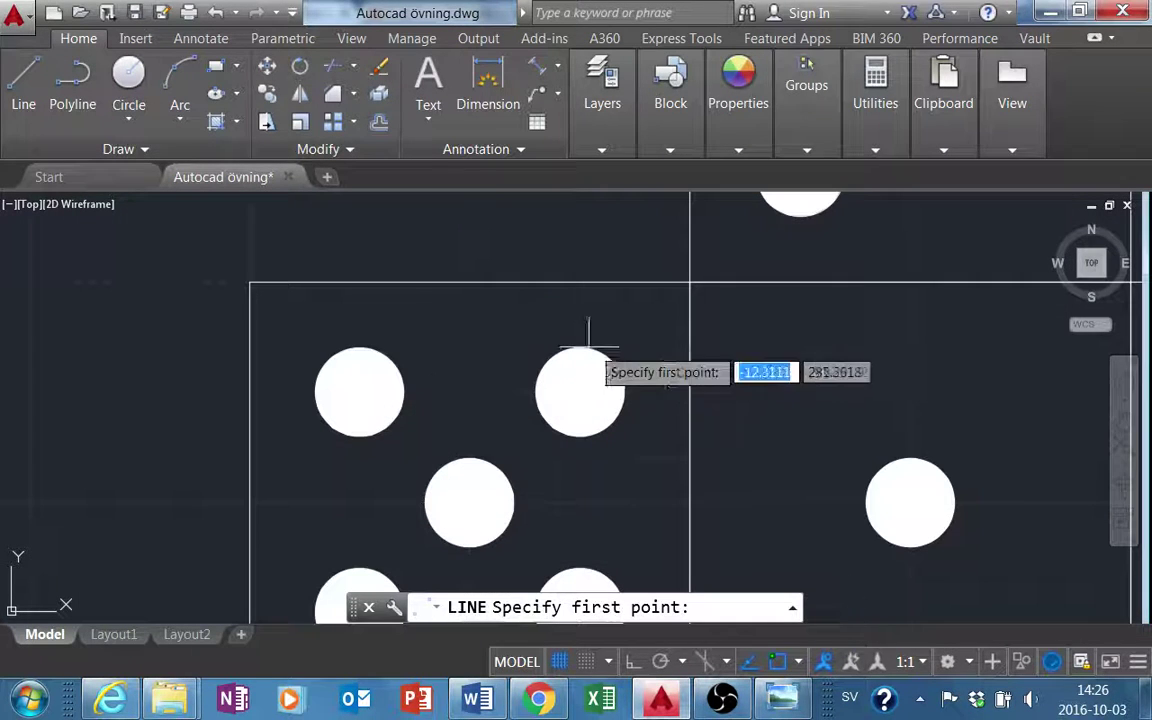
pyautogui.click(690, 283)
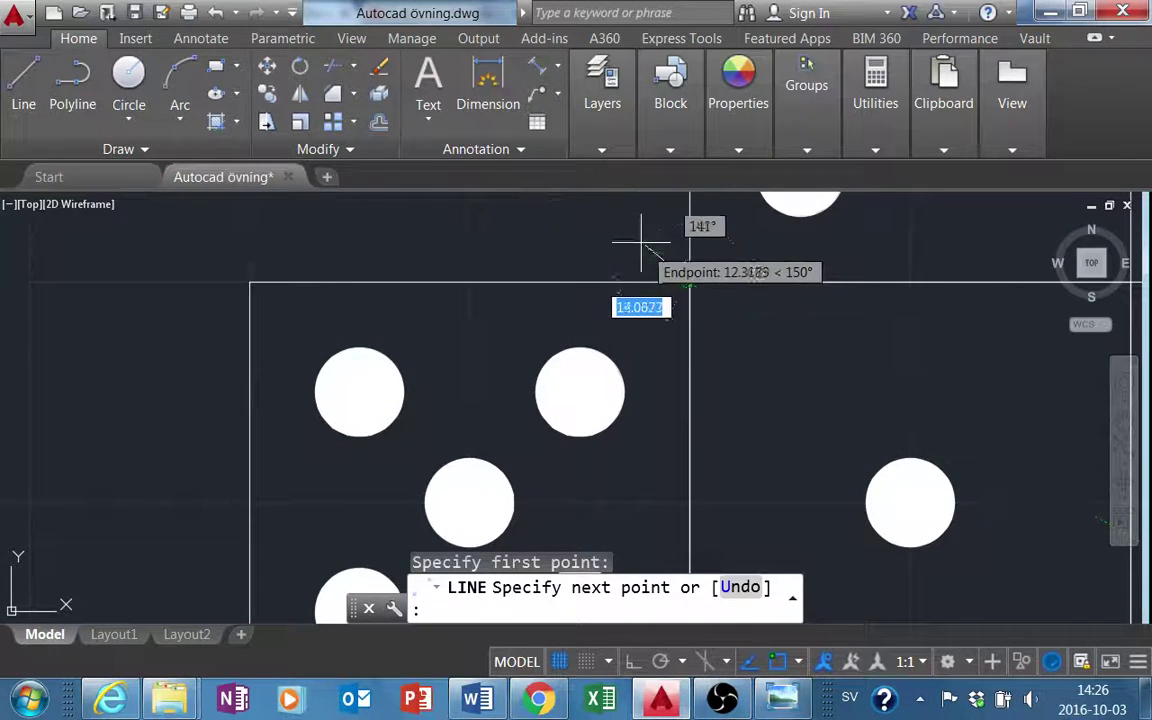
pyautogui.moveTo(643, 238); pyautogui.dragTo(627, 437, button='middle')
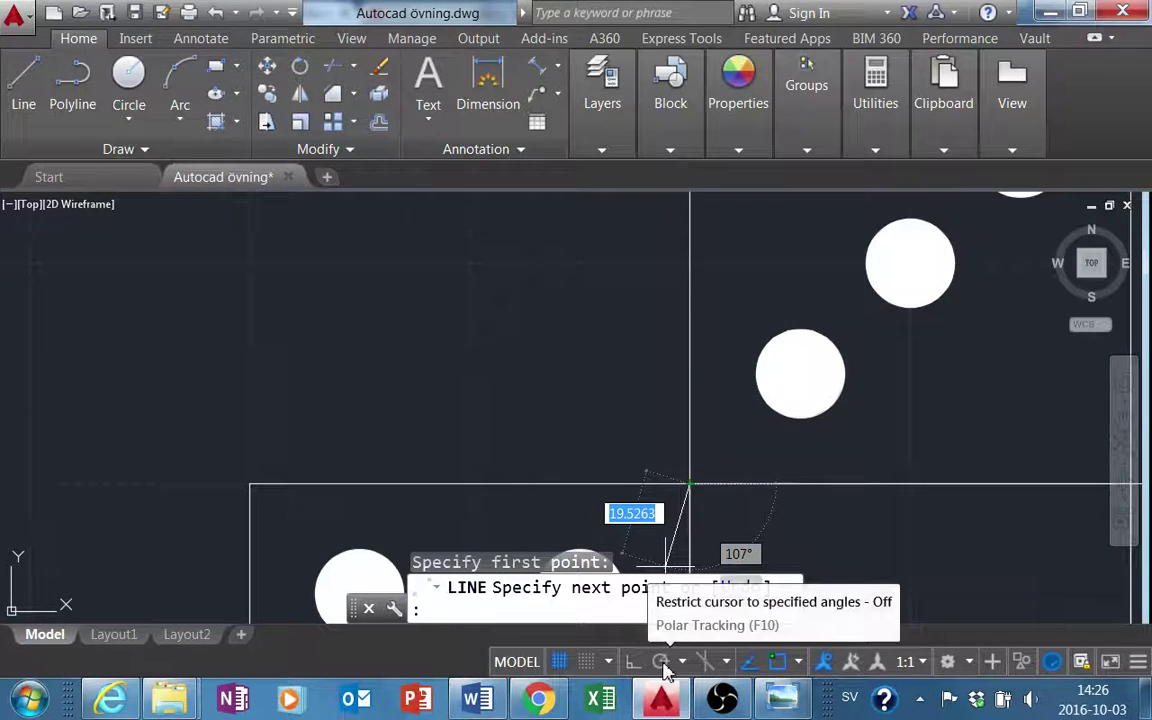
pyautogui.click(662, 662)
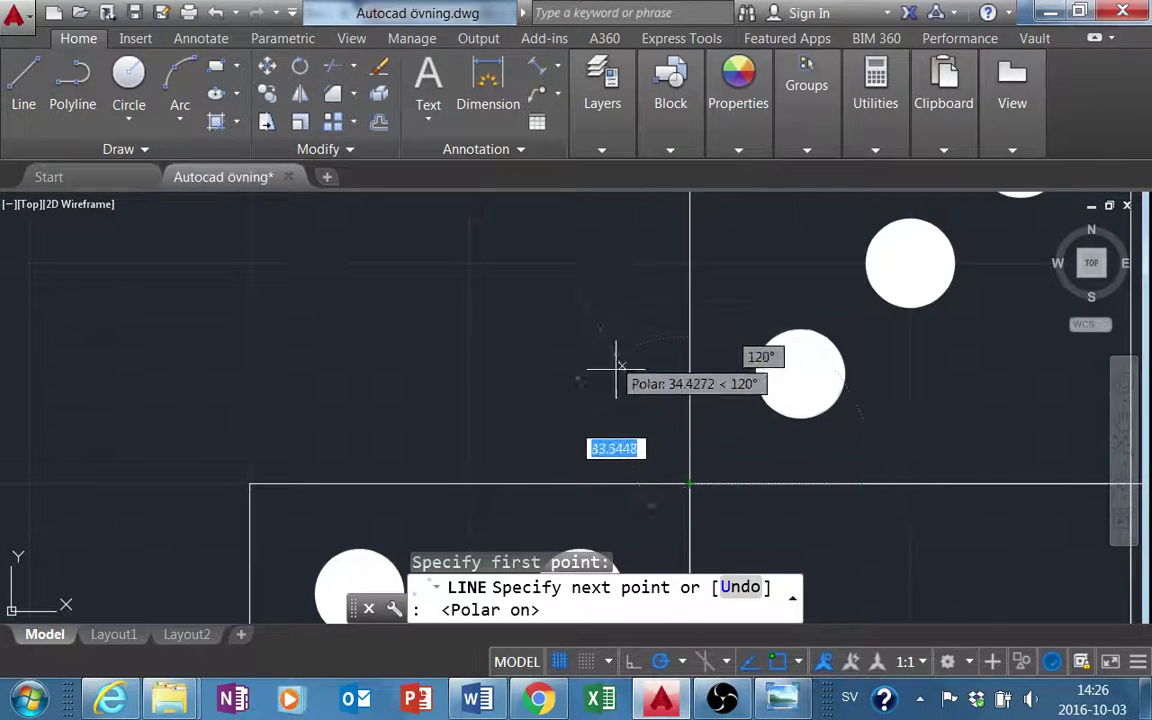
pyautogui.click(682, 664)
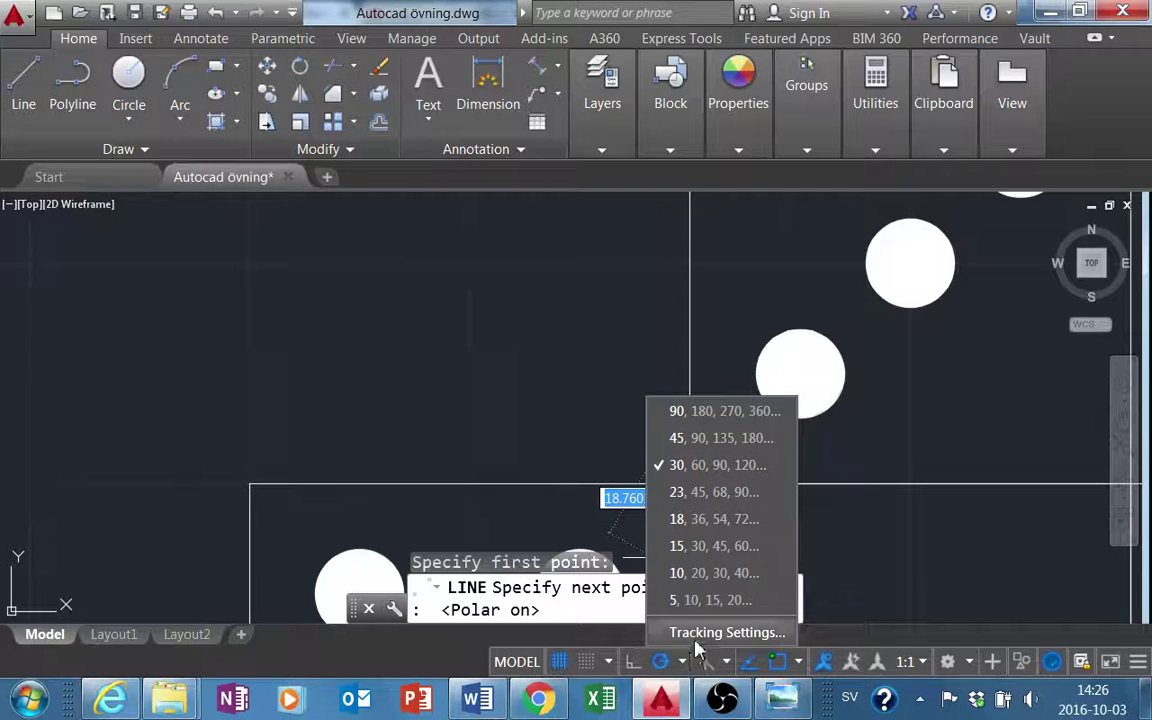
pyautogui.click(713, 445)
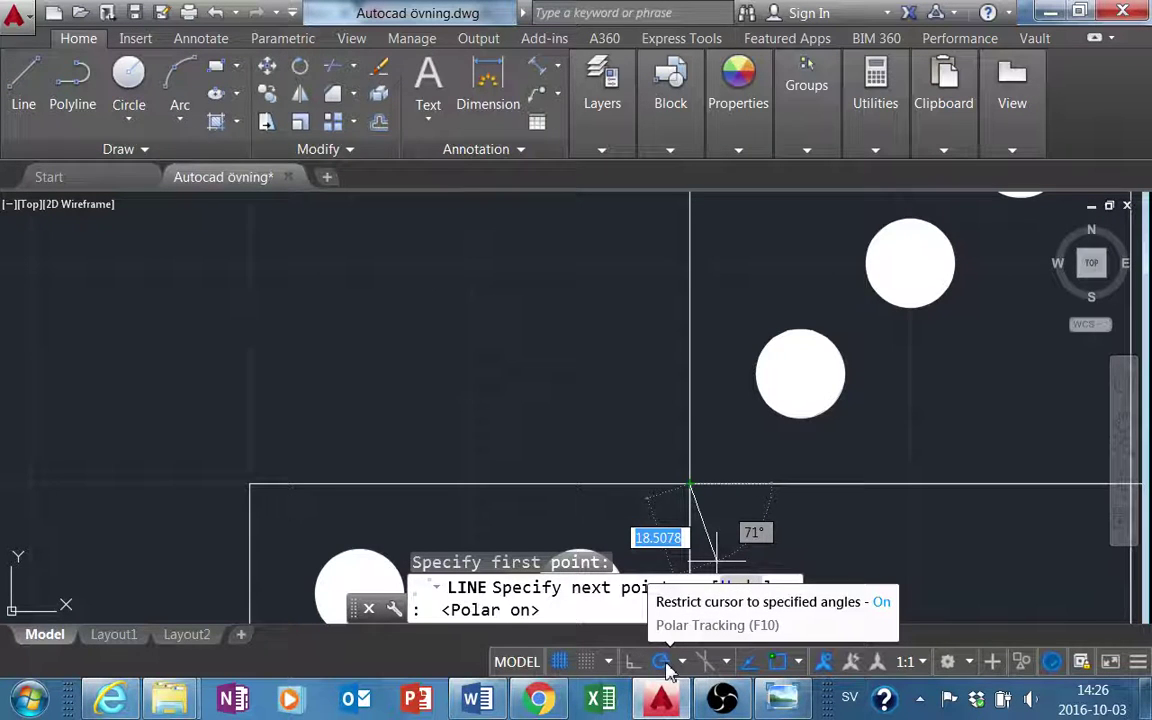
pyautogui.click(683, 665)
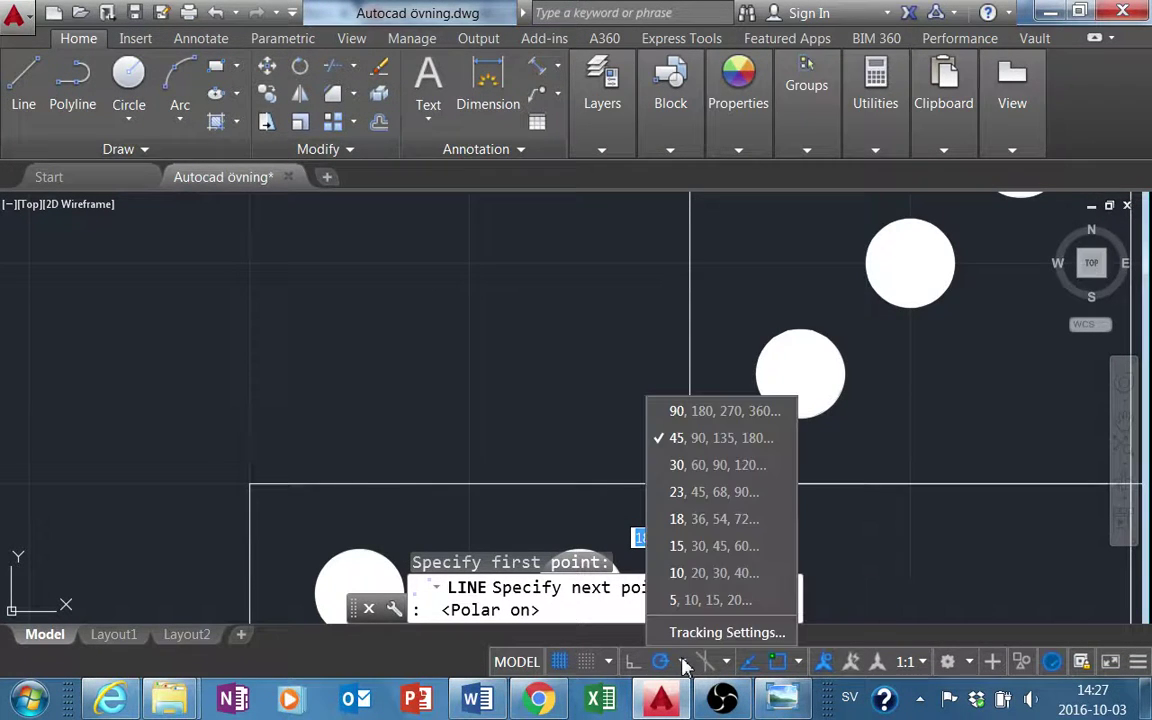
pyautogui.click(540, 360)
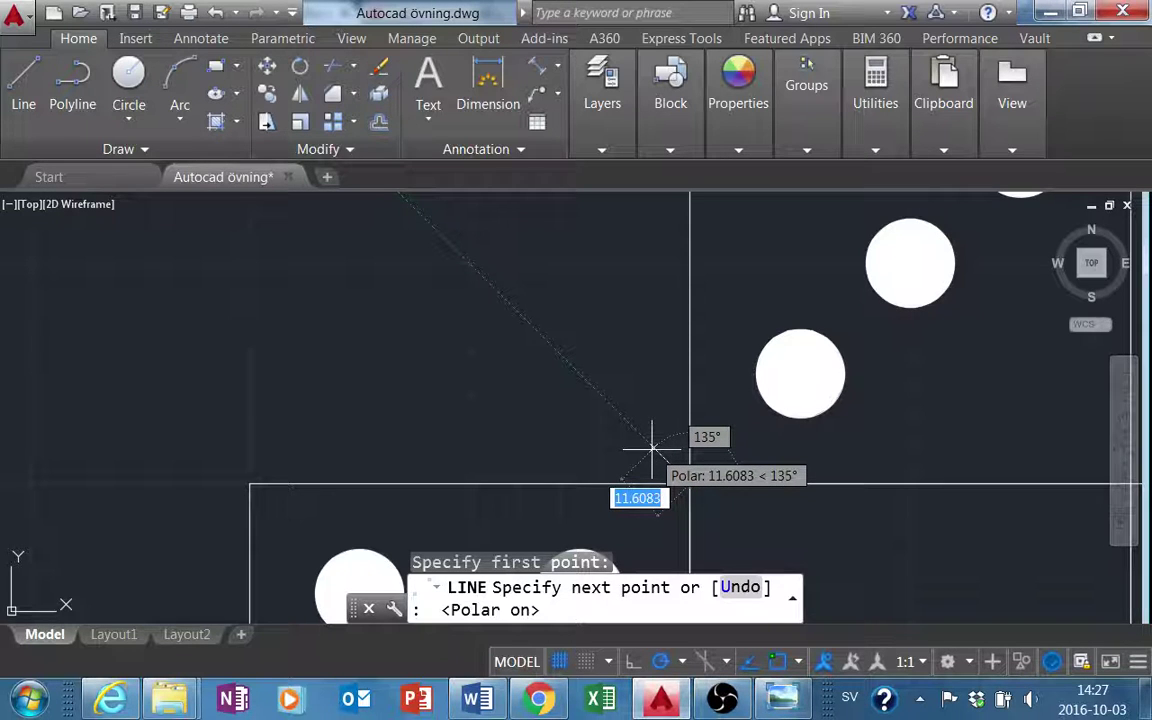
# Draw the tab: a 10-long edge at 135°, a vertical edge, then back to the top-left corner
pyautogui.write('10')
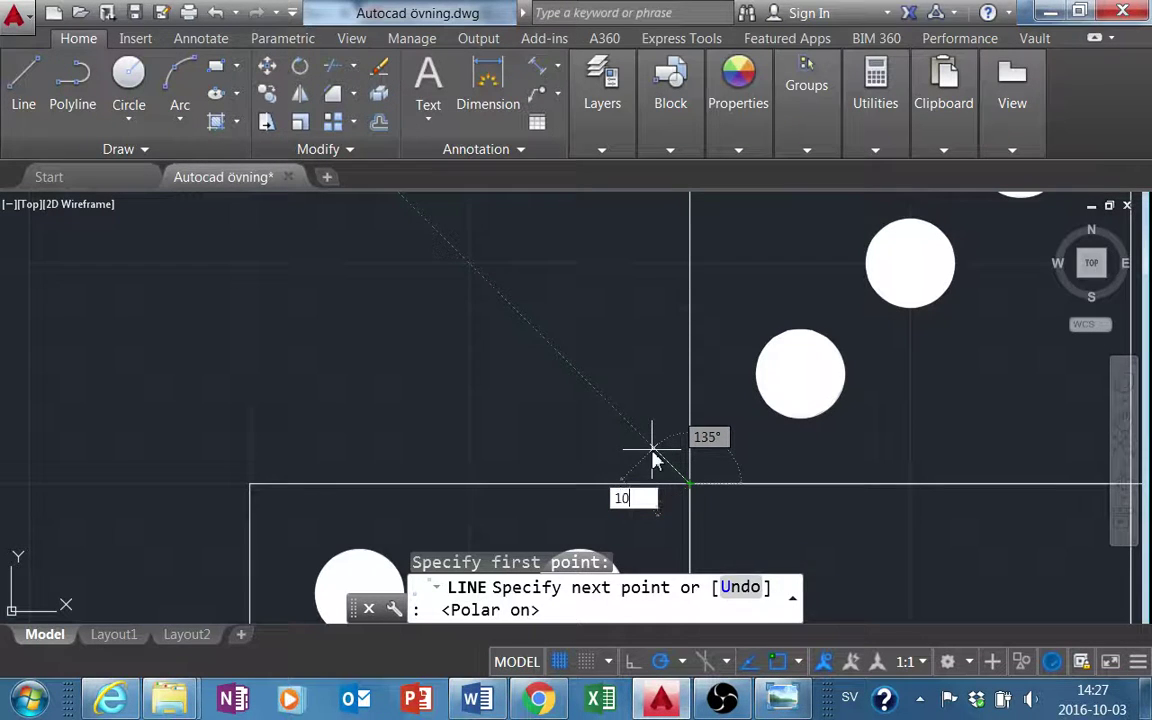
pyautogui.press('Return')
pyautogui.scroll(-2, 650, 447)
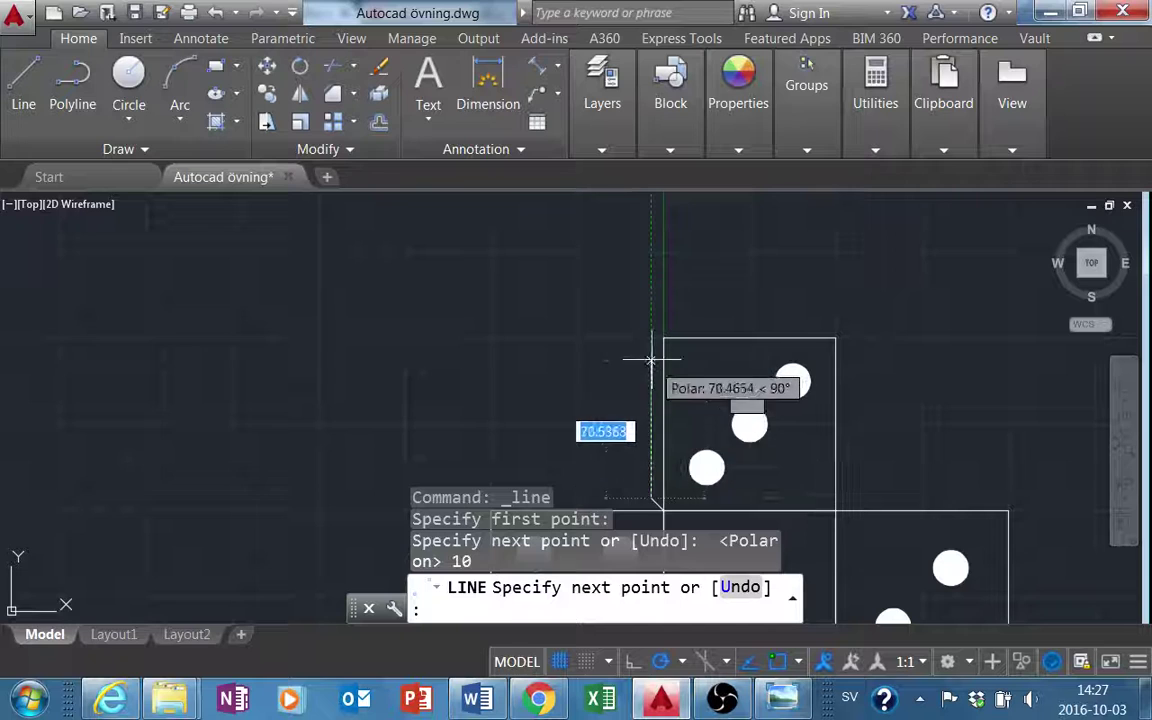
pyautogui.scroll(3, 660, 357)
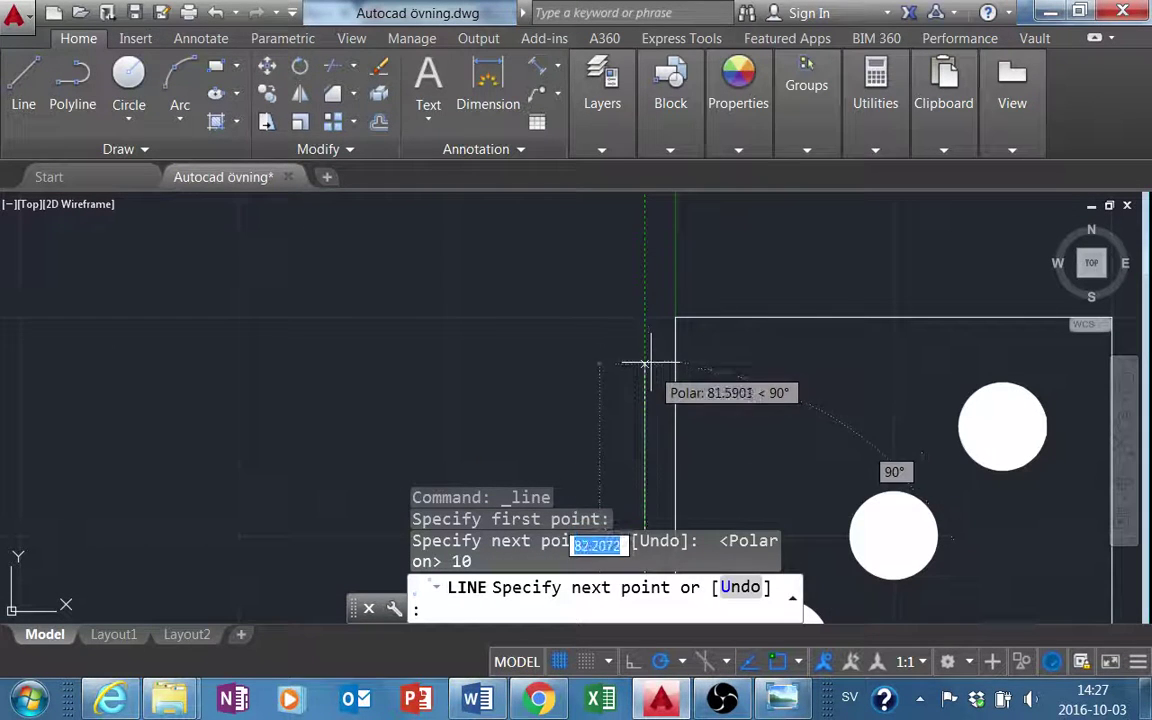
pyautogui.click(644, 349)
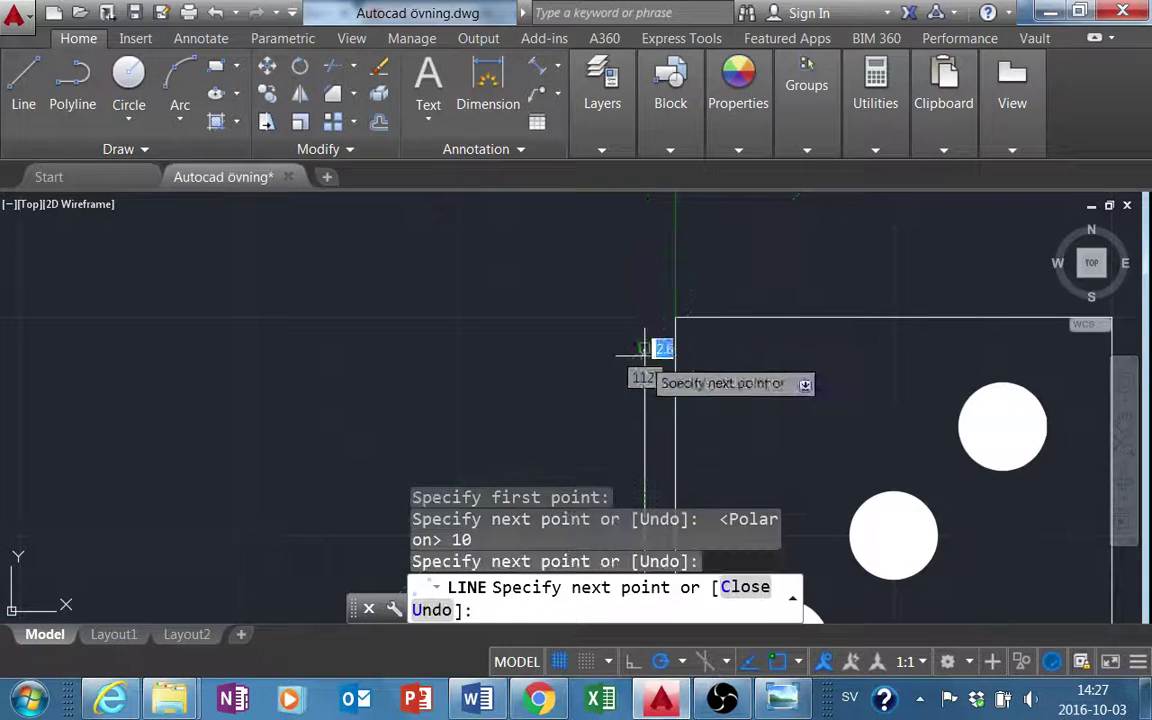
pyautogui.click(675, 318)
pyautogui.press('Escape')
# Select the new glue tab lines and compare them with the reference picture
pyautogui.scroll(-3, 727, 418)
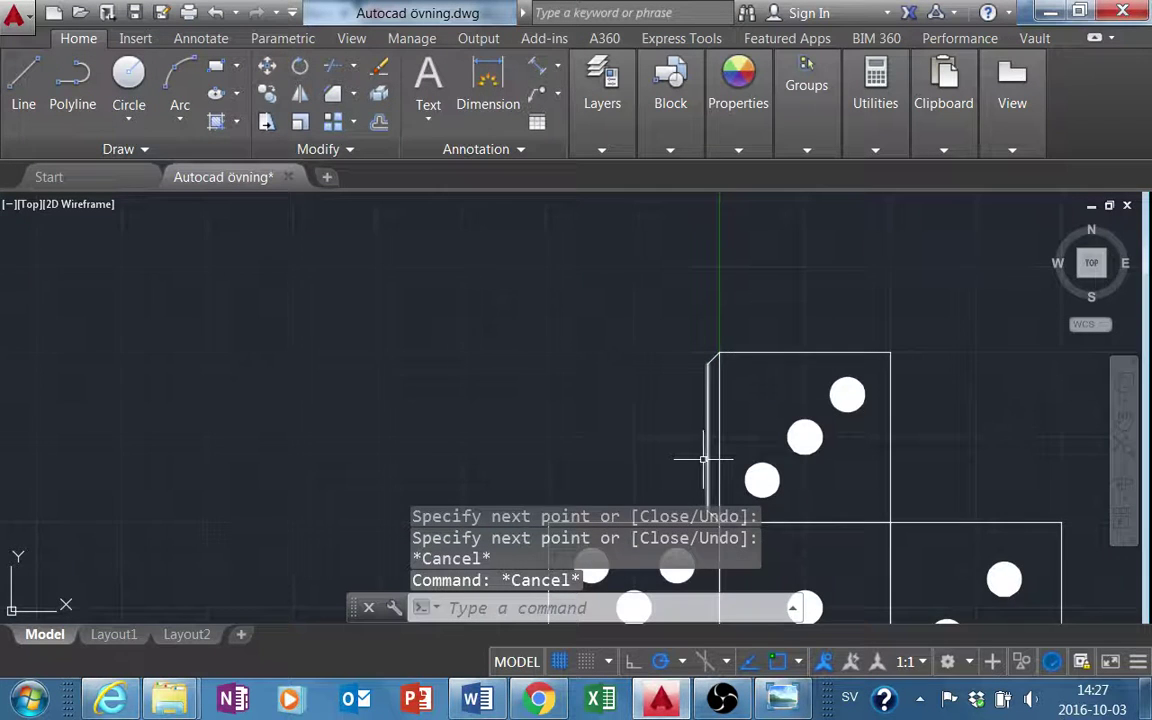
pyautogui.moveTo(702, 460); pyautogui.dragTo(665, 300, button='middle')
pyautogui.scroll(2, 676, 352)
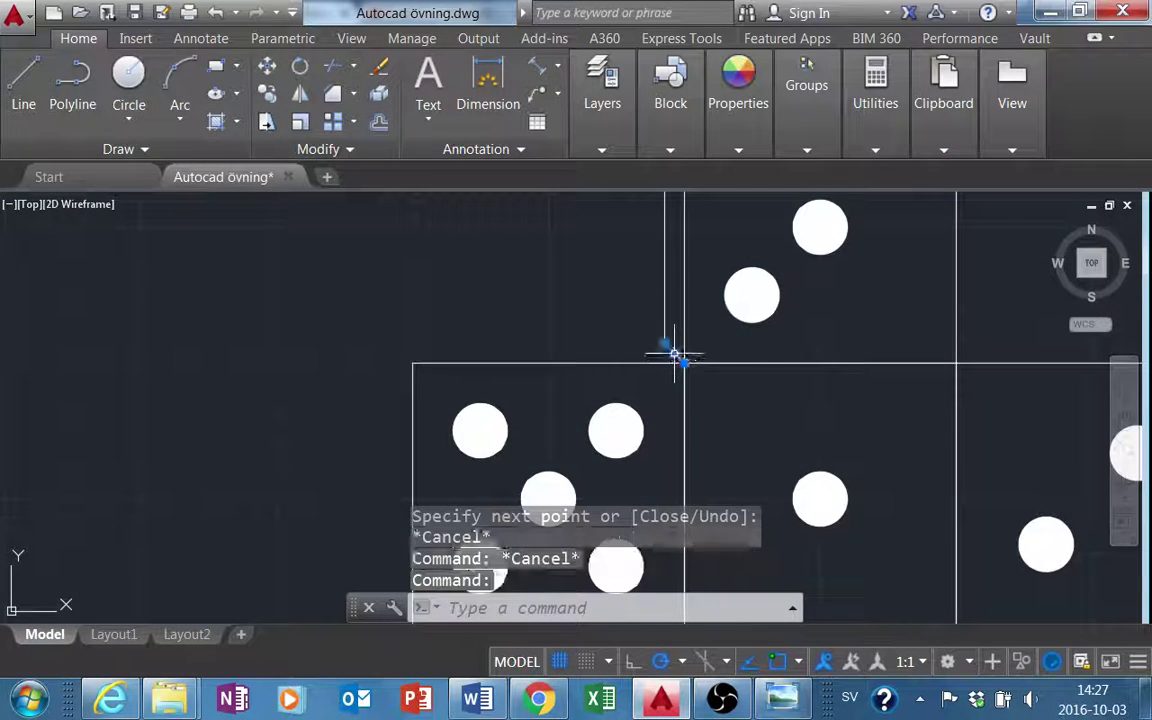
pyautogui.click(669, 289)
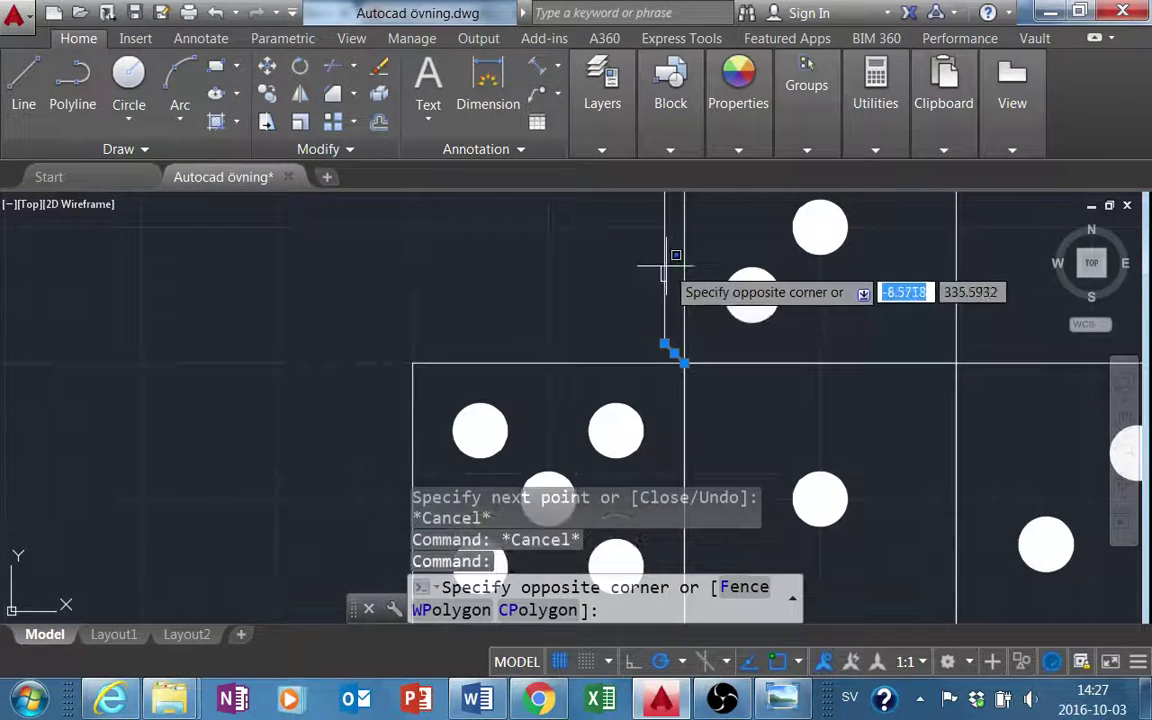
pyautogui.press('Escape')
pyautogui.click(667, 262)
pyautogui.scroll(-2, 665, 373)
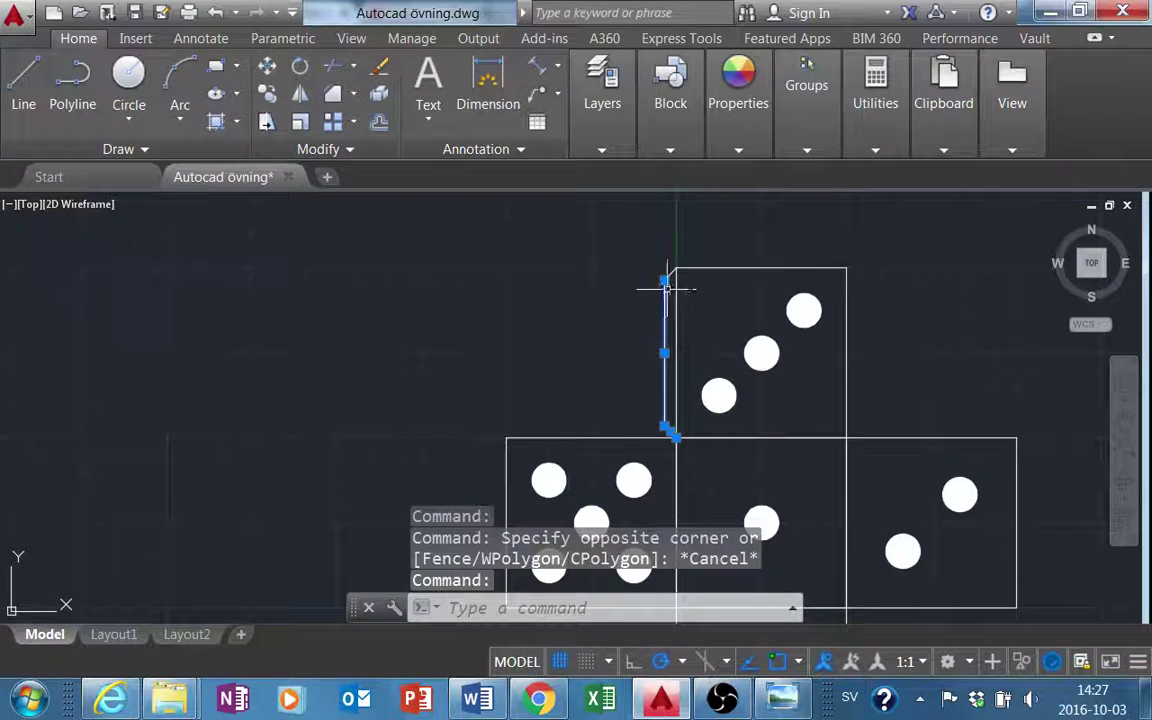
pyautogui.moveTo(667, 432); pyautogui.dragTo(613, 344, button='middle')
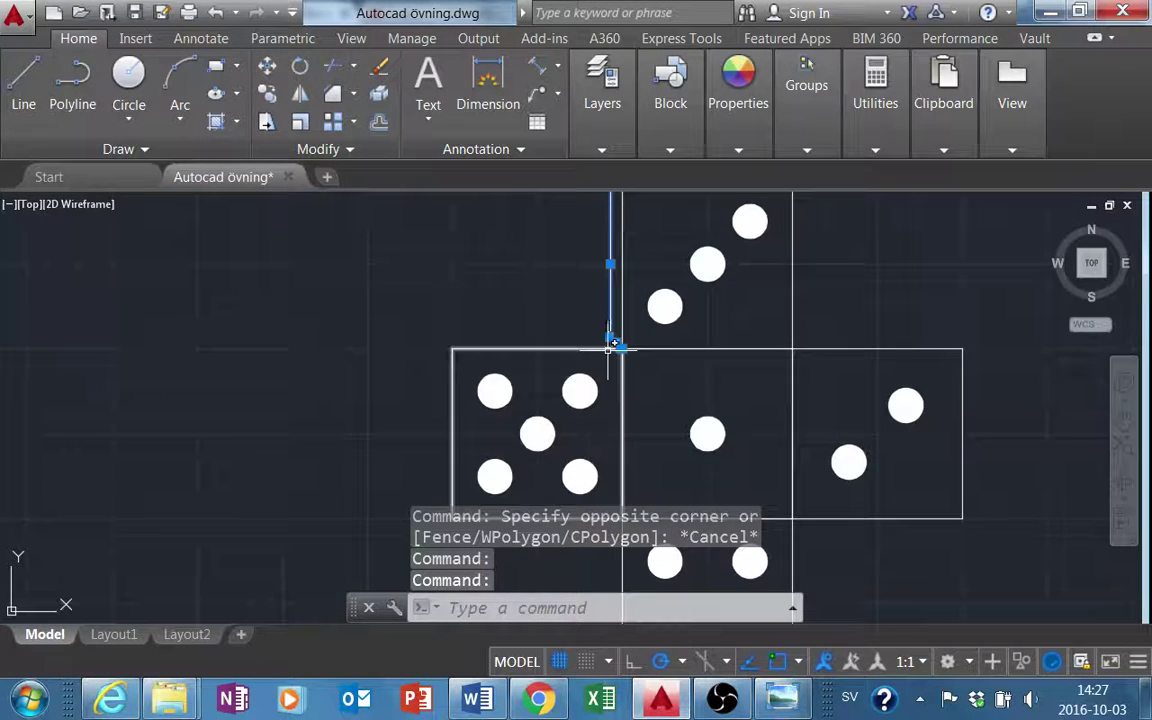
pyautogui.scroll(-2, 665, 514)
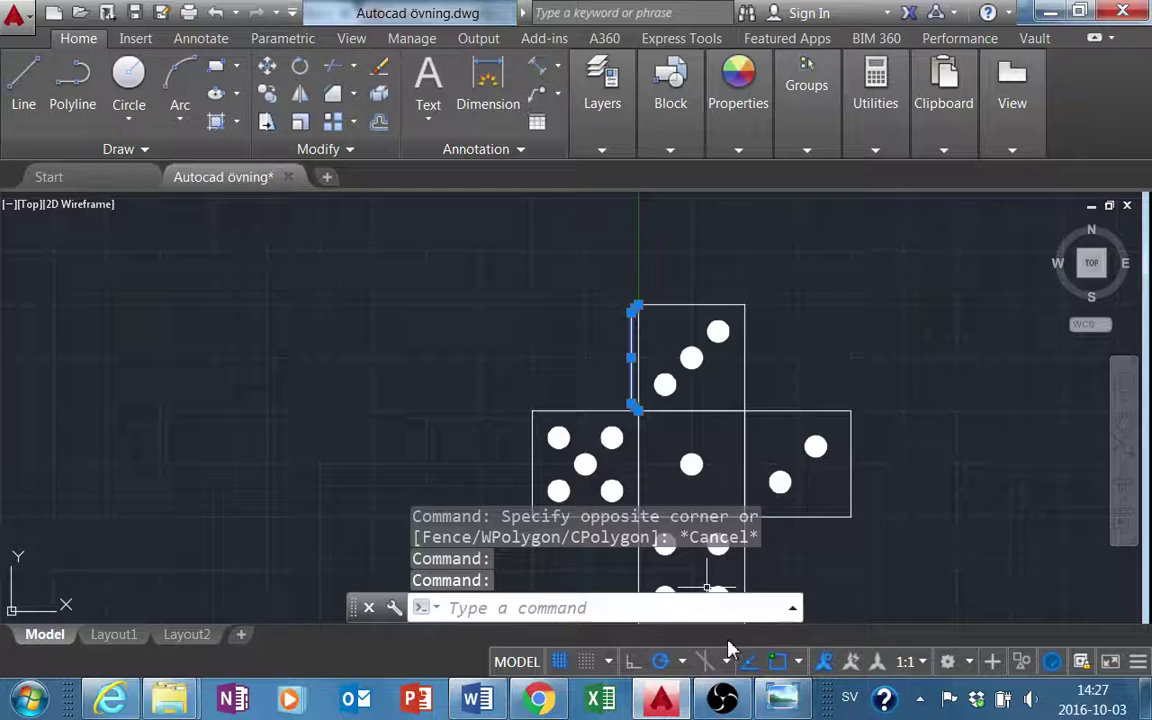
pyautogui.click(785, 707)
pyautogui.click(660, 697)
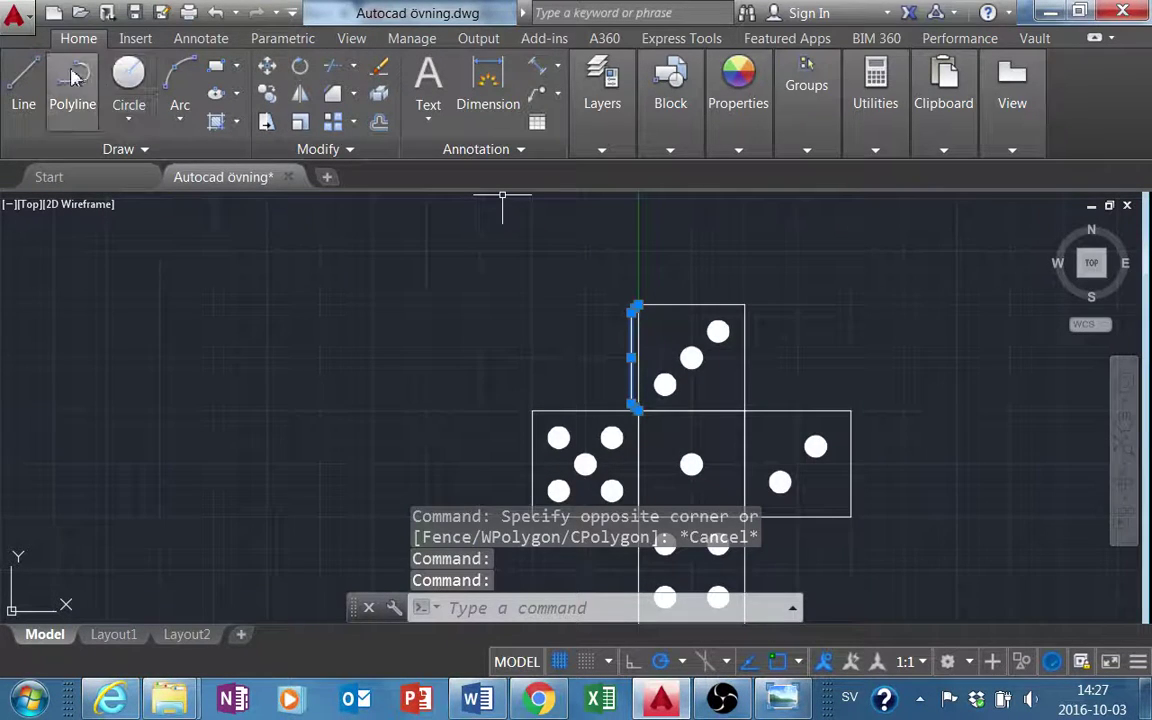
# Mirror the selected tab lines toward the square's lower-right corner, keeping the originals
pyautogui.click(300, 93)
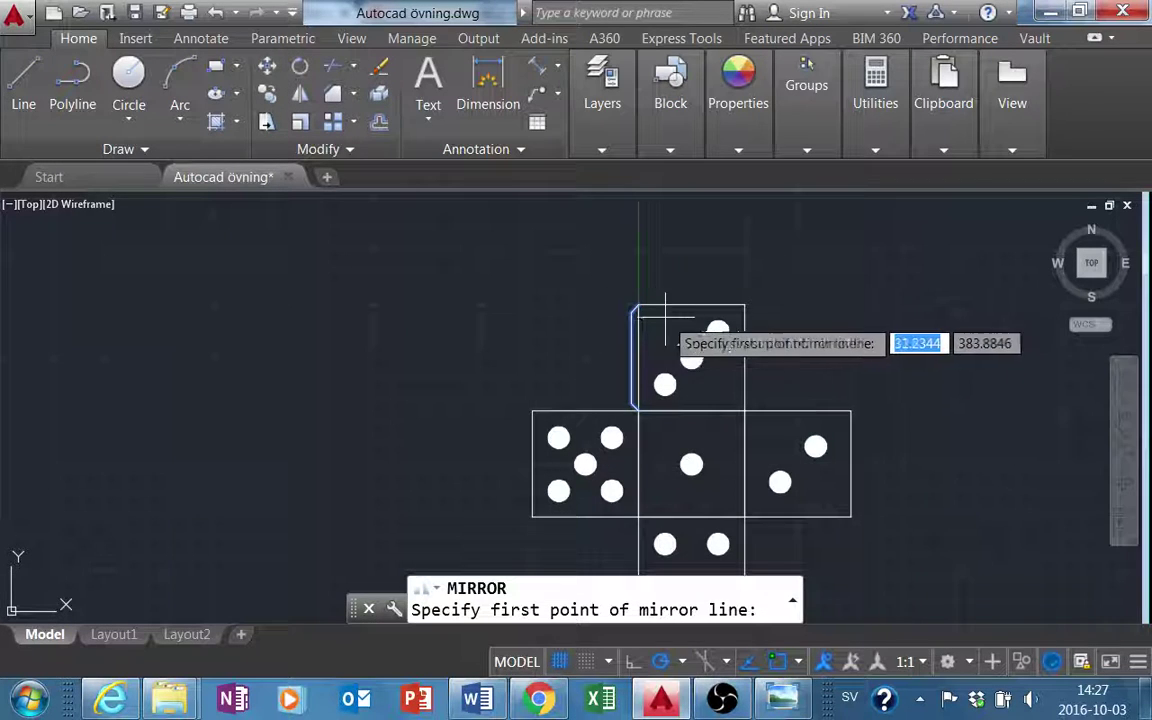
pyautogui.click(635, 307)
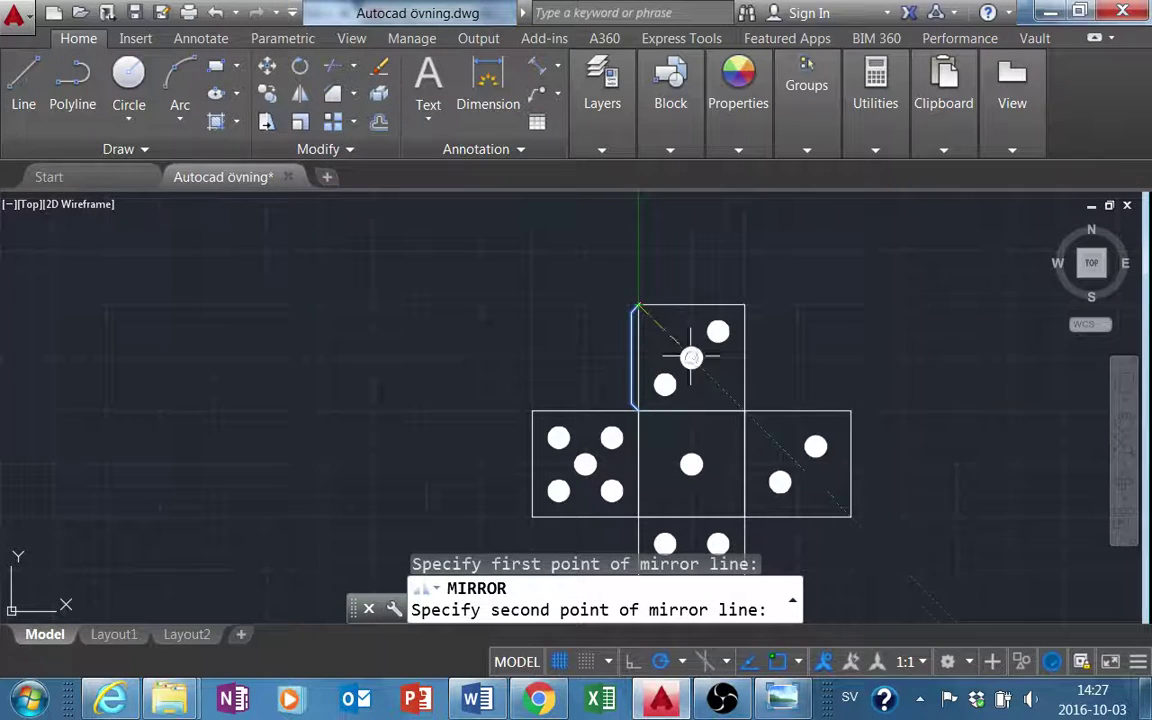
pyautogui.click(745, 411)
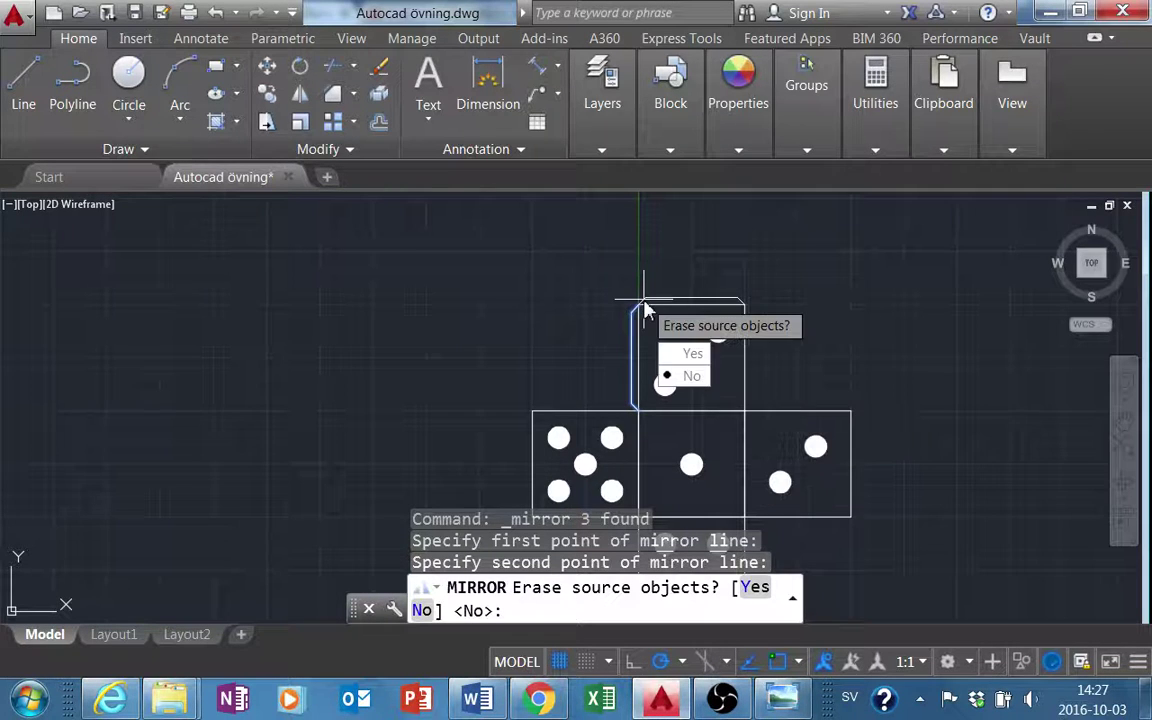
pyautogui.click(685, 378)
# Mirror the top glue tab about the face diagonal from the top-right corner, keeping the source
pyautogui.scroll(5, 686, 369)
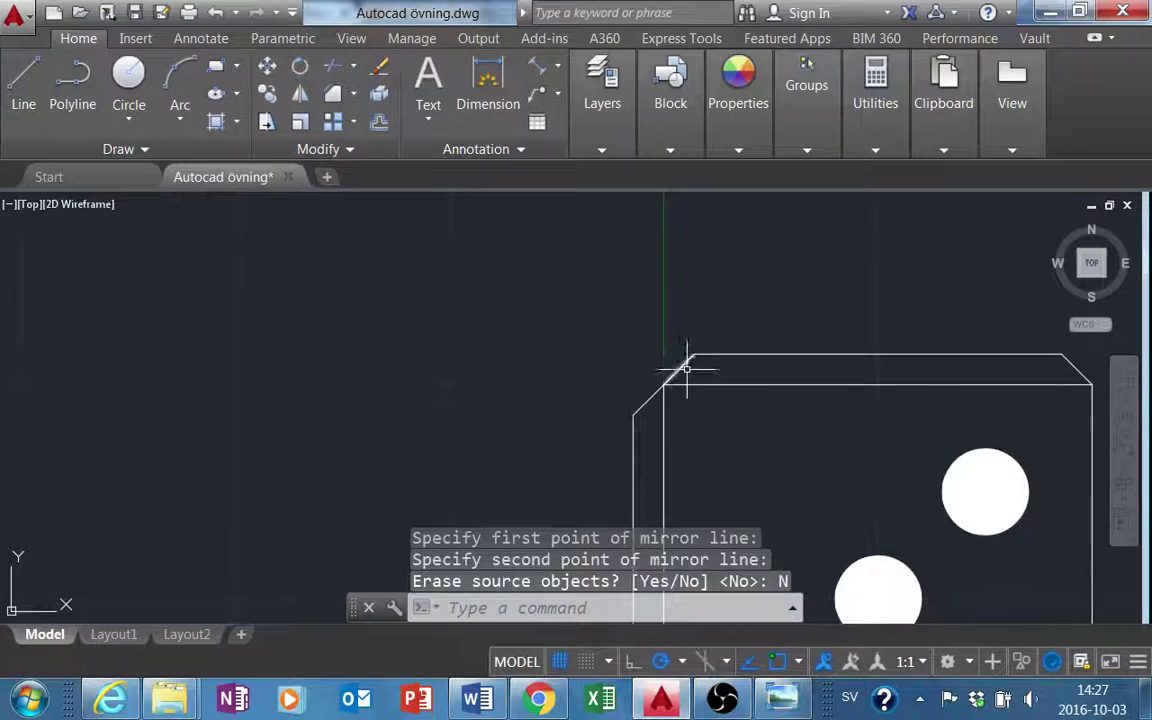
pyautogui.click(683, 364)
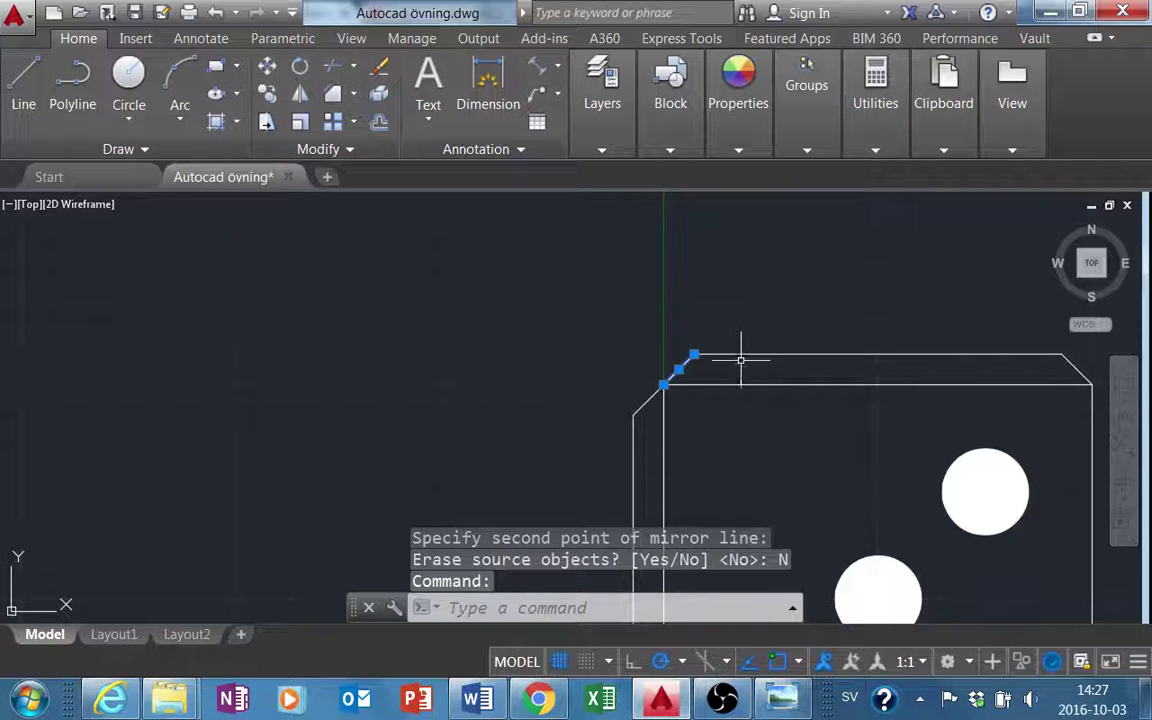
pyautogui.click(741, 360)
pyautogui.click(818, 339)
pyautogui.moveTo(818, 340); pyautogui.dragTo(757, 340, button='middle')
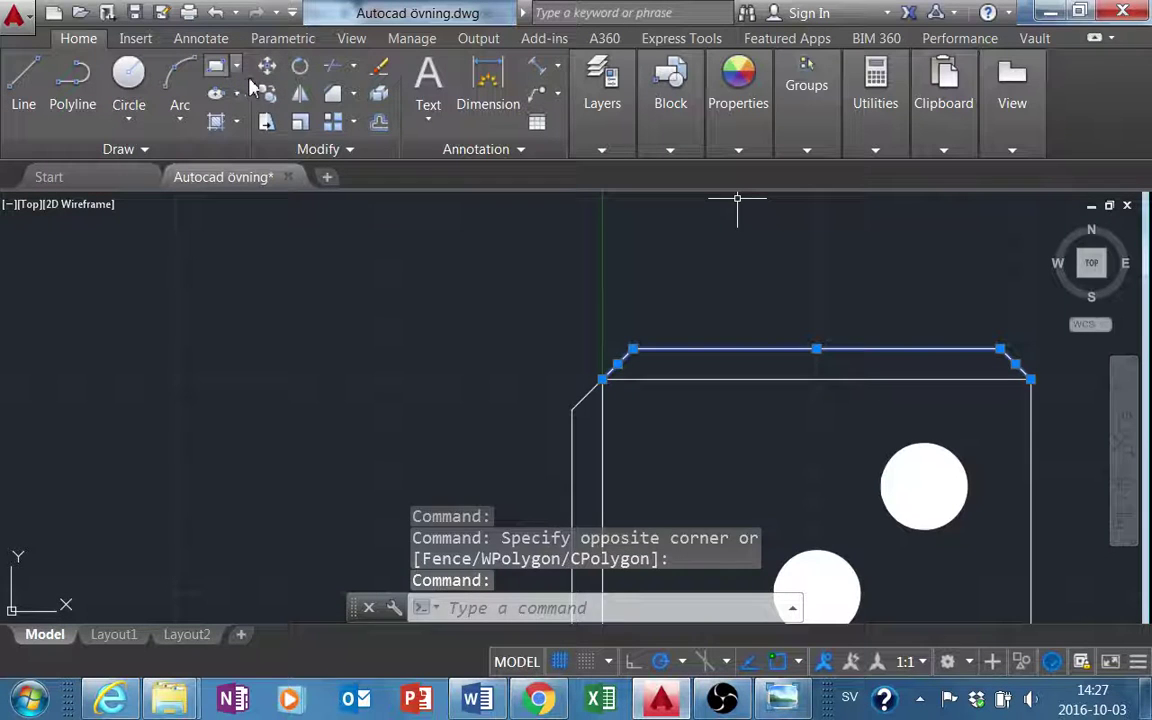
pyautogui.click(300, 93)
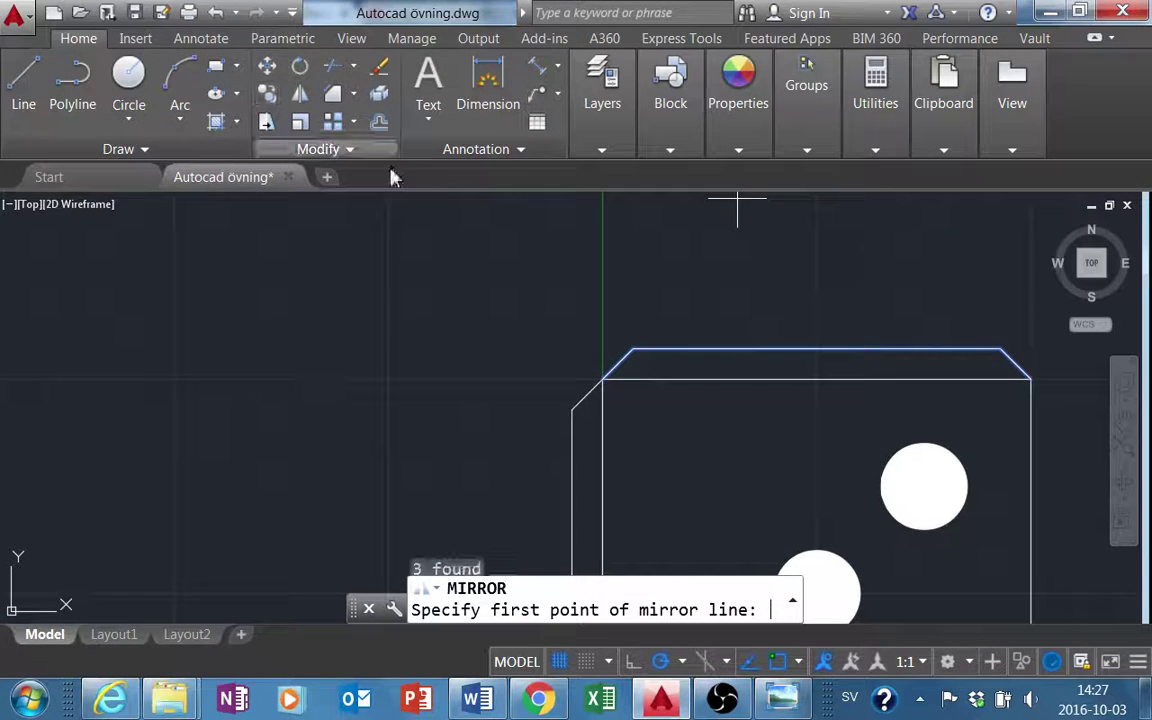
pyautogui.click(1031, 379)
pyautogui.moveTo(957, 437); pyautogui.dragTo(832, 274, button='middle')
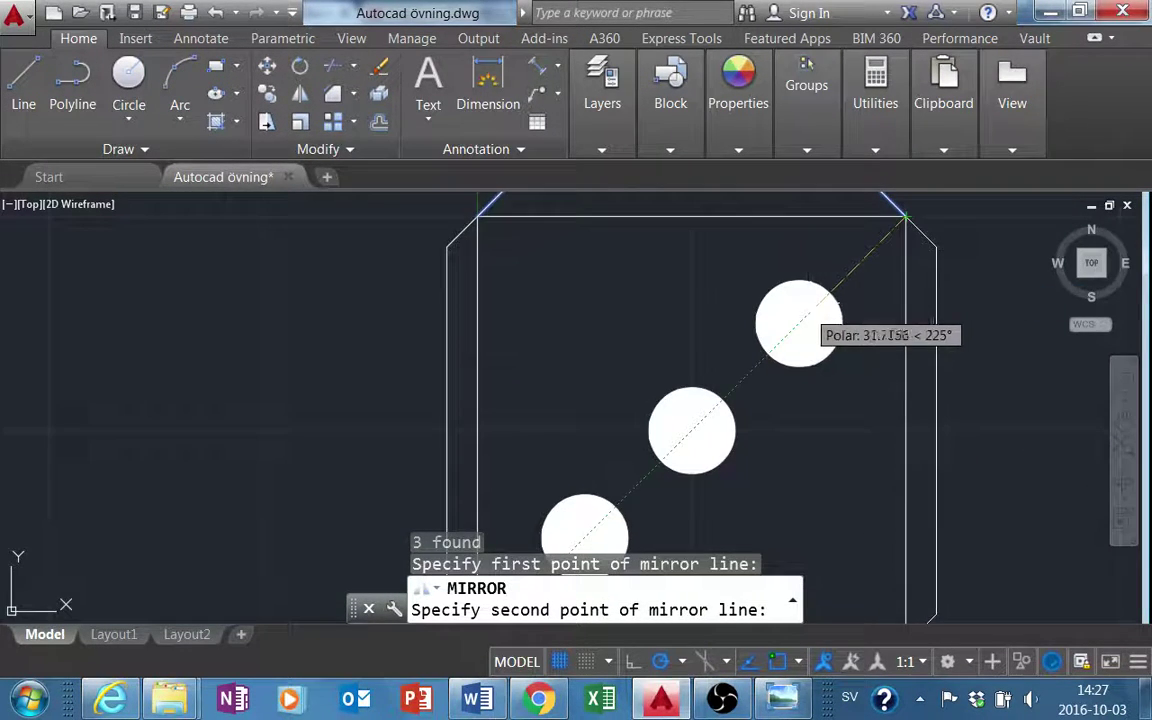
pyautogui.click(812, 332)
pyautogui.press('Return')
pyautogui.scroll(-5, 797, 345)
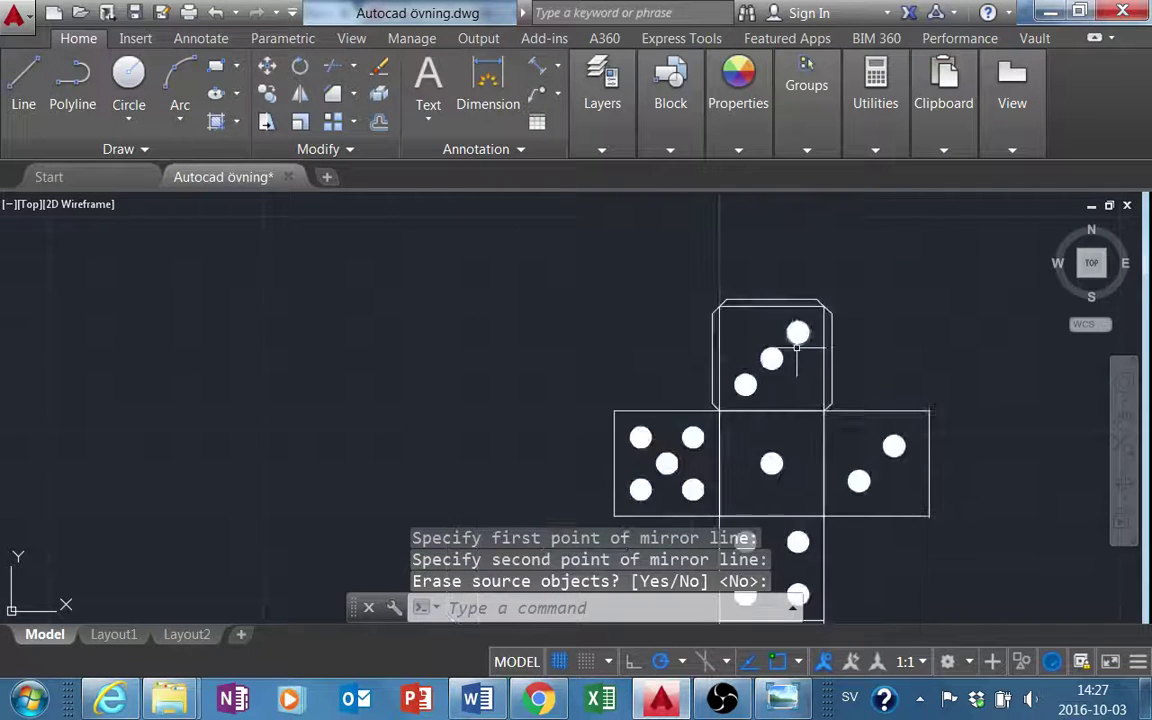
pyautogui.moveTo(767, 370); pyautogui.dragTo(725, 309, button='middle')
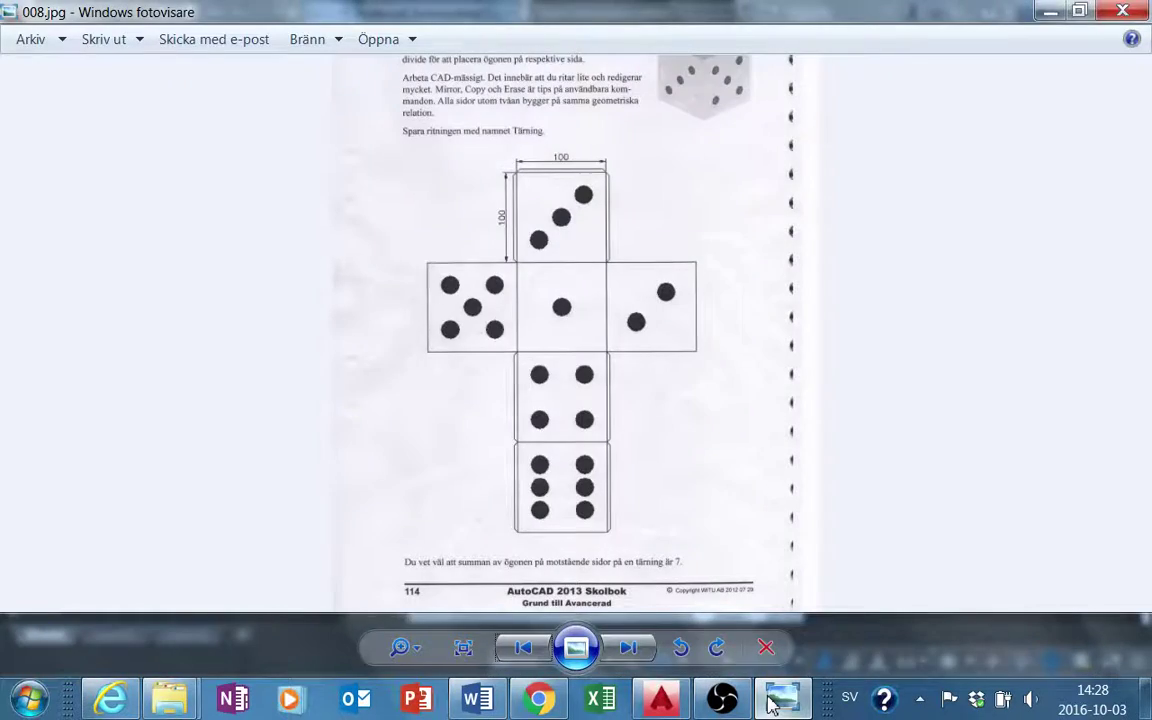
pyautogui.scroll(2, 662, 394)
pyautogui.scroll(2, 662, 394)
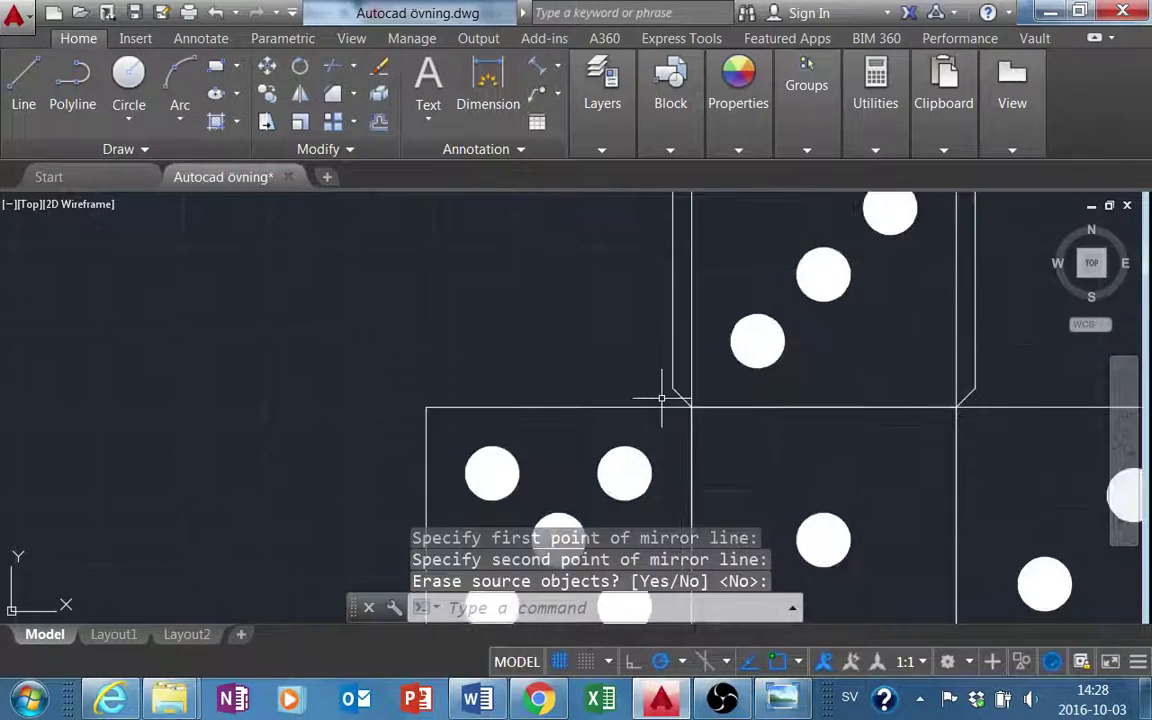
pyautogui.scroll(2, 685, 405)
# Combine the left tab's chamfer and vertical edges into one polyline with JOIN
pyautogui.click(686, 405)
pyautogui.scroll(-3, 655, 330)
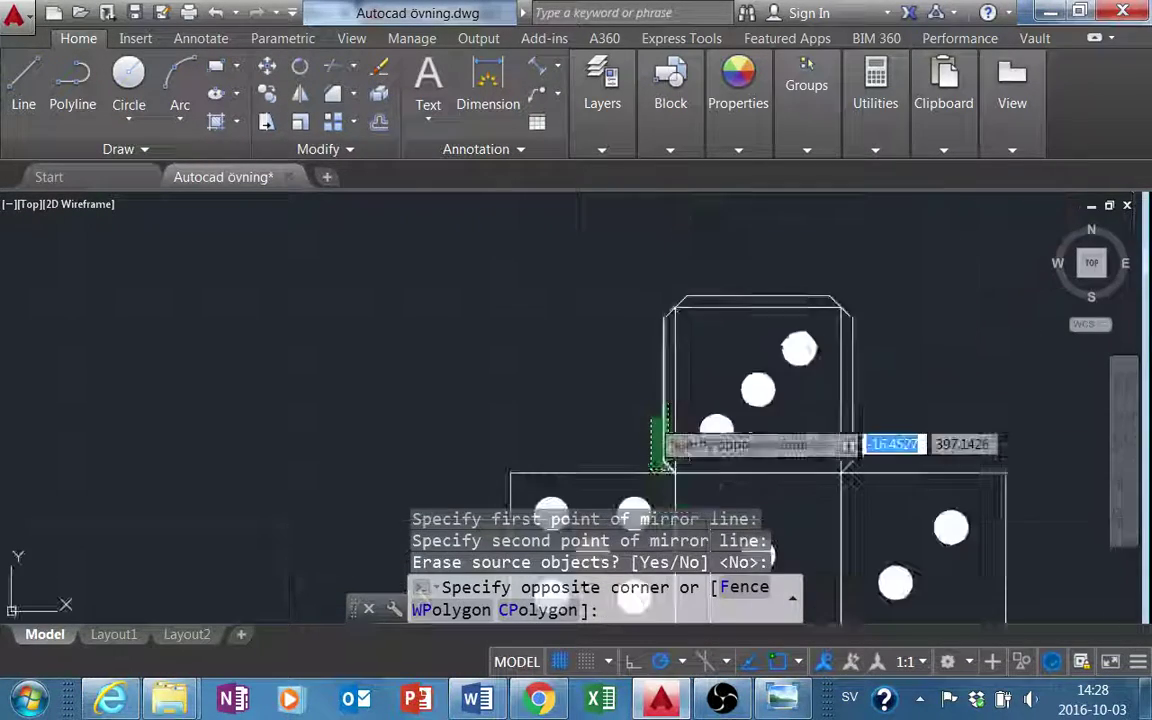
pyautogui.click(644, 279)
pyautogui.write('JO')
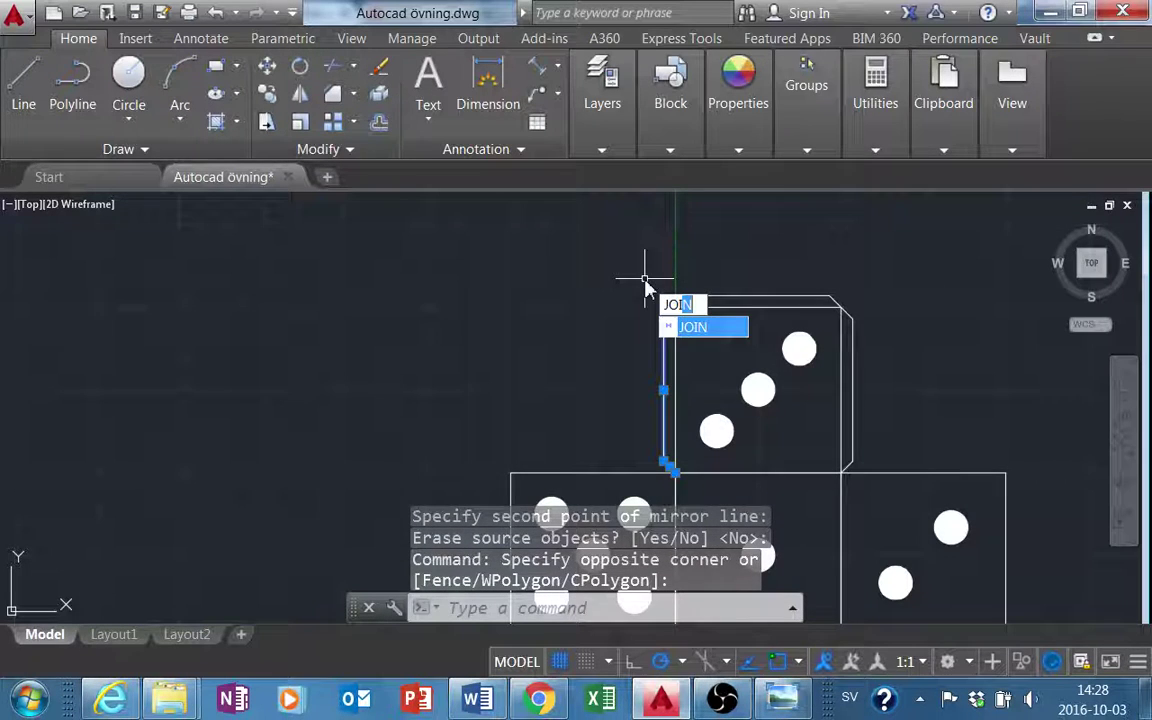
pyautogui.press('Return')
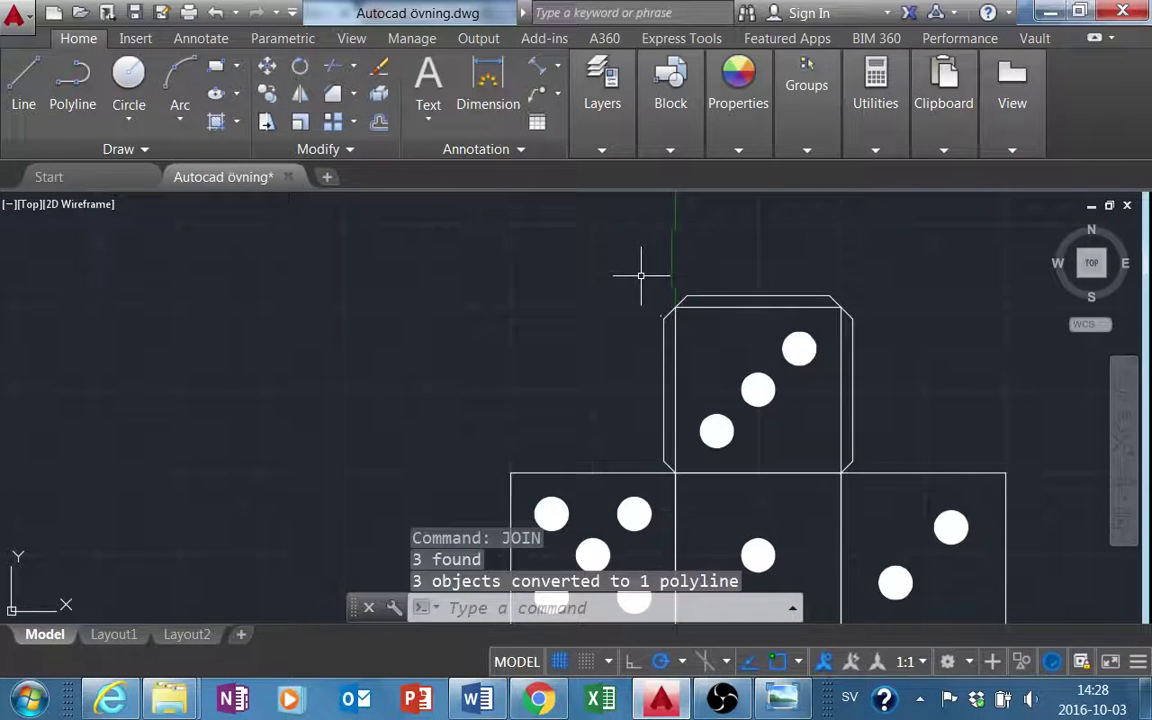
pyautogui.click(662, 338)
pyautogui.scroll(-2, 685, 385)
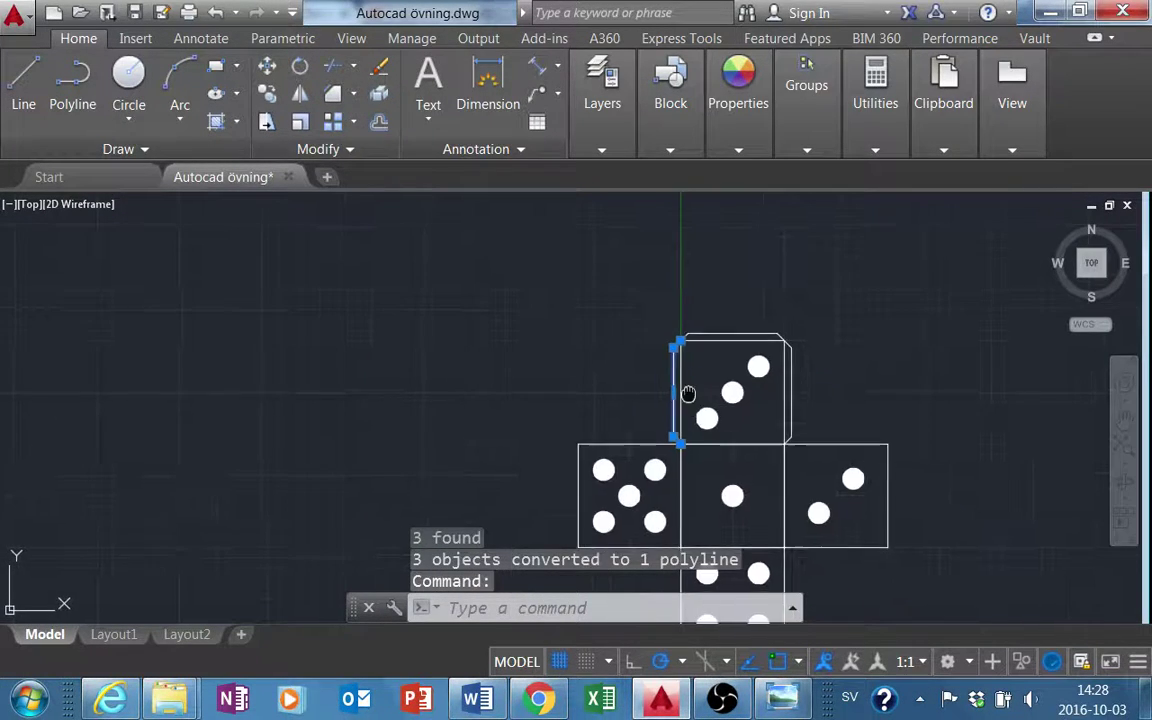
# Select the top face's left tab polyline together with its chamfer
pyautogui.click(270, 93)
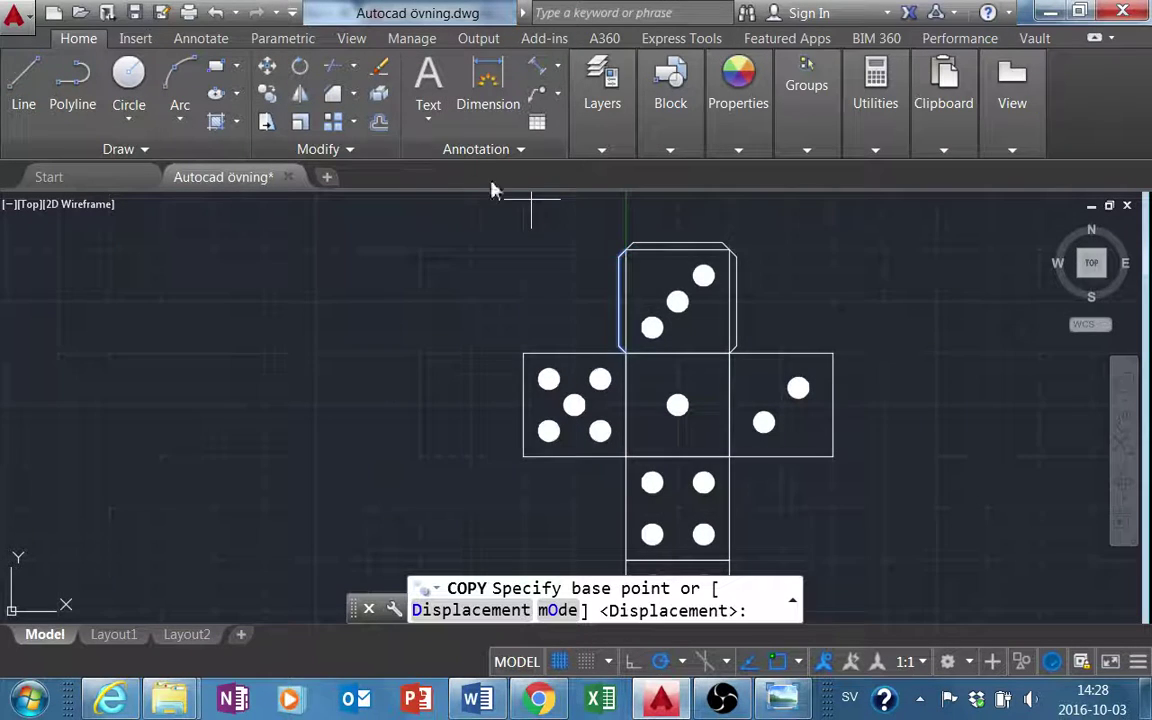
pyautogui.click(626, 250)
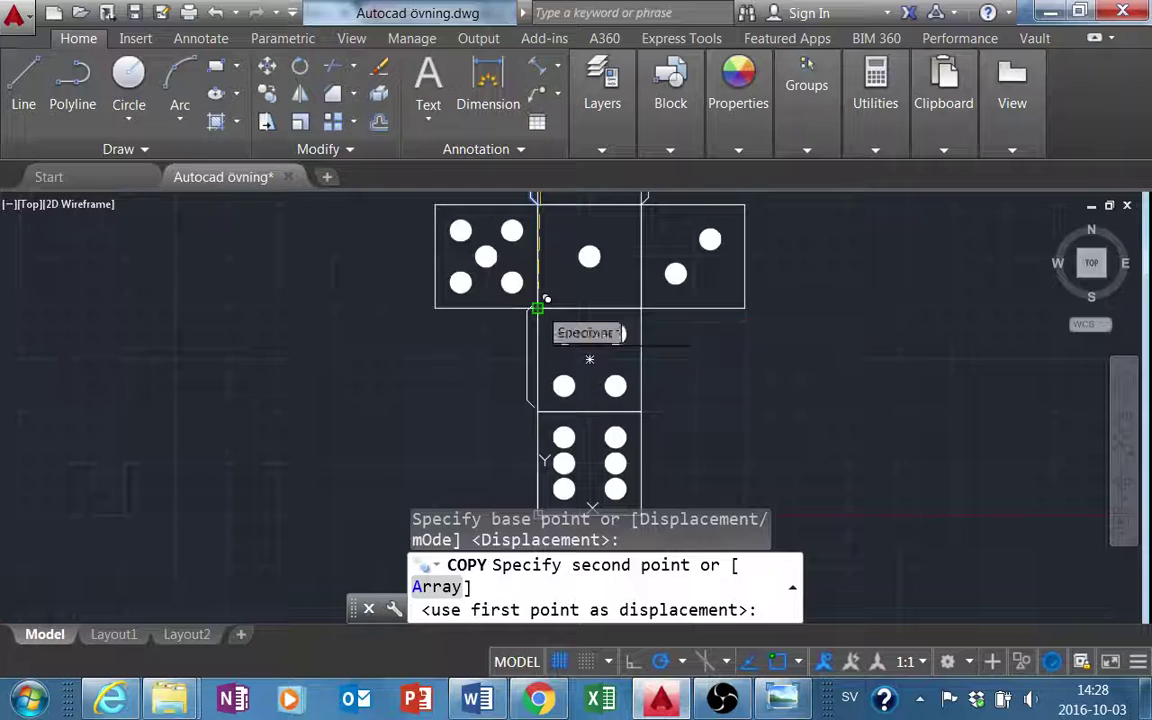
pyautogui.press('Escape')
pyautogui.scroll(4, 530, 197)
pyautogui.moveTo(530, 197); pyautogui.dragTo(540, 407, button='middle')
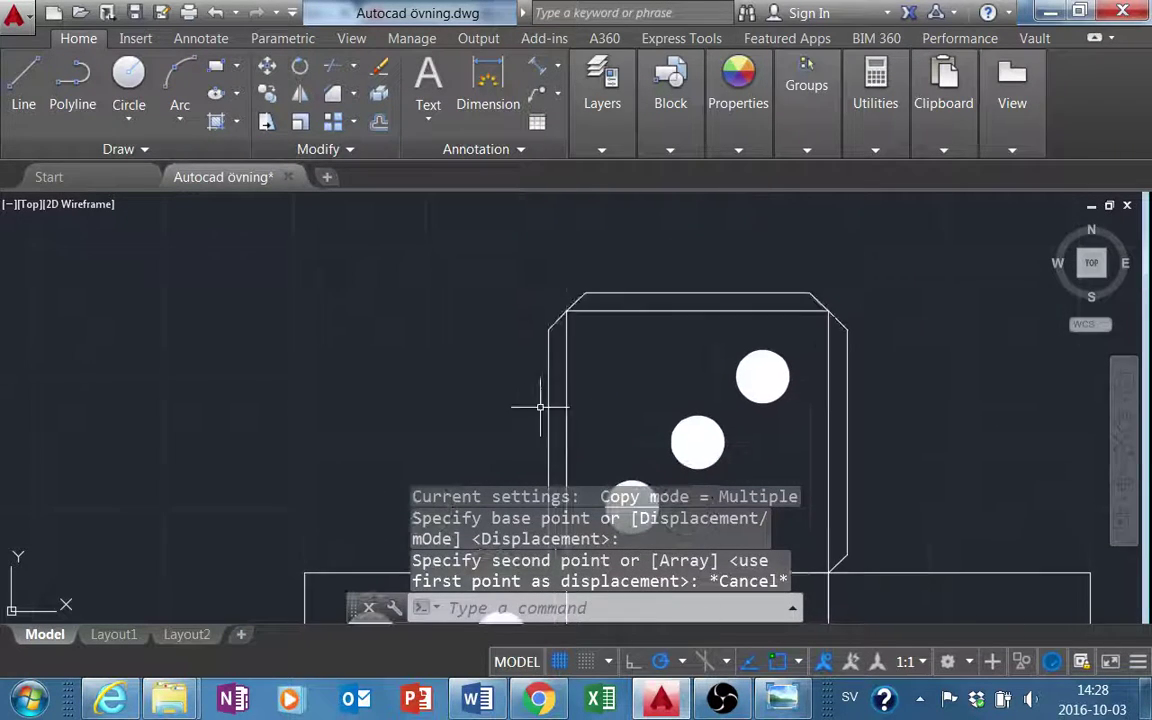
pyautogui.click(557, 318)
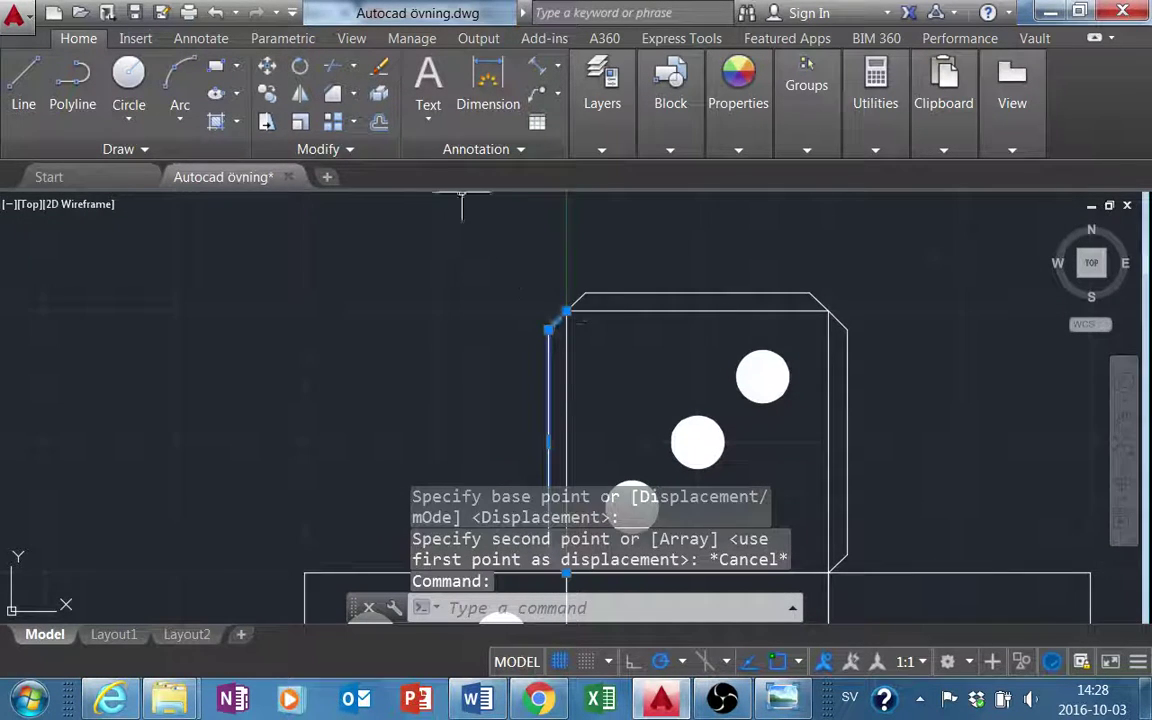
# Copy the tab from its chamfer corner onto the four-pip and six-pip faces' left edges
pyautogui.click(270, 93)
pyautogui.click(566, 312)
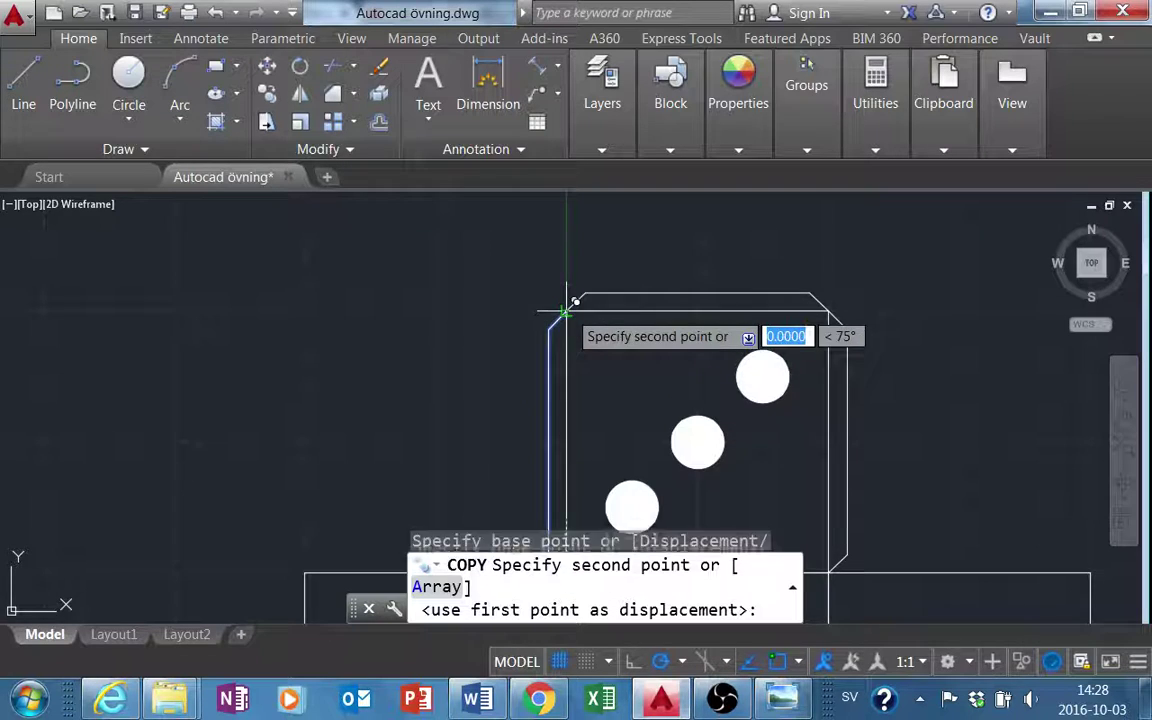
pyautogui.scroll(-3, 478, 283)
pyautogui.scroll(-2, 472, 380)
pyautogui.scroll(5, 492, 292)
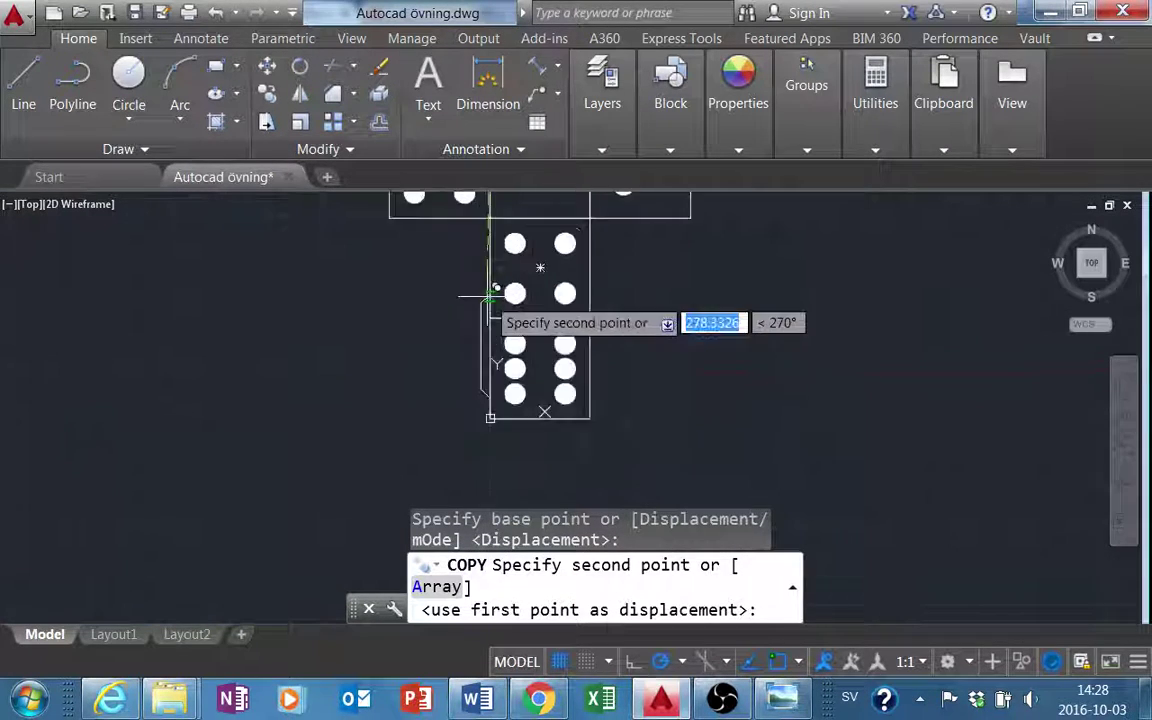
pyautogui.scroll(2, 492, 292)
pyautogui.moveTo(483, 249); pyautogui.dragTo(501, 386, button='middle')
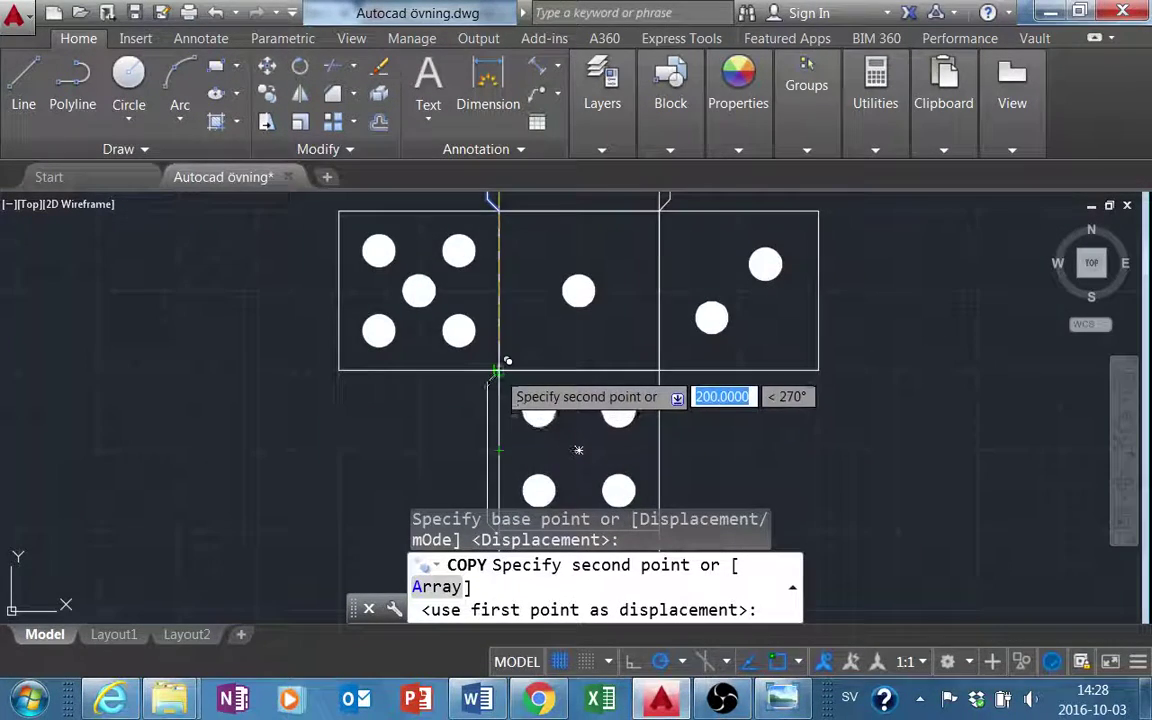
pyautogui.click(497, 372)
pyautogui.scroll(-2, 485, 350)
pyautogui.scroll(-2, 480, 340)
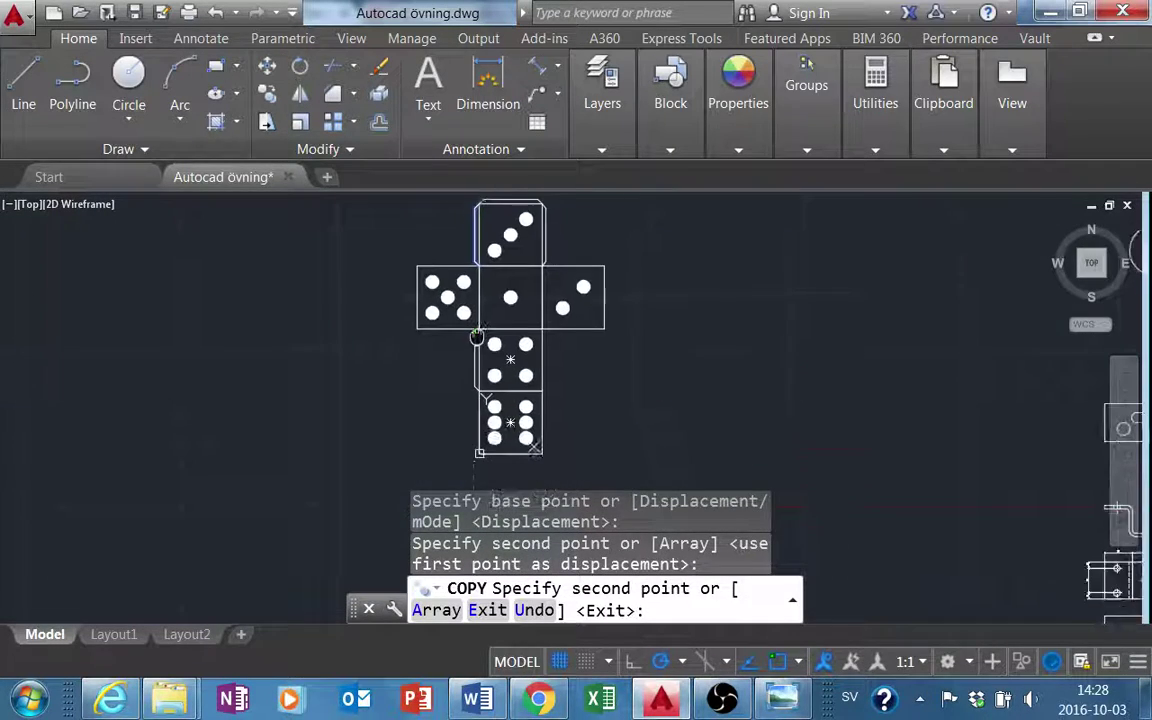
pyautogui.scroll(3, 477, 337)
pyautogui.scroll(1, 478, 430)
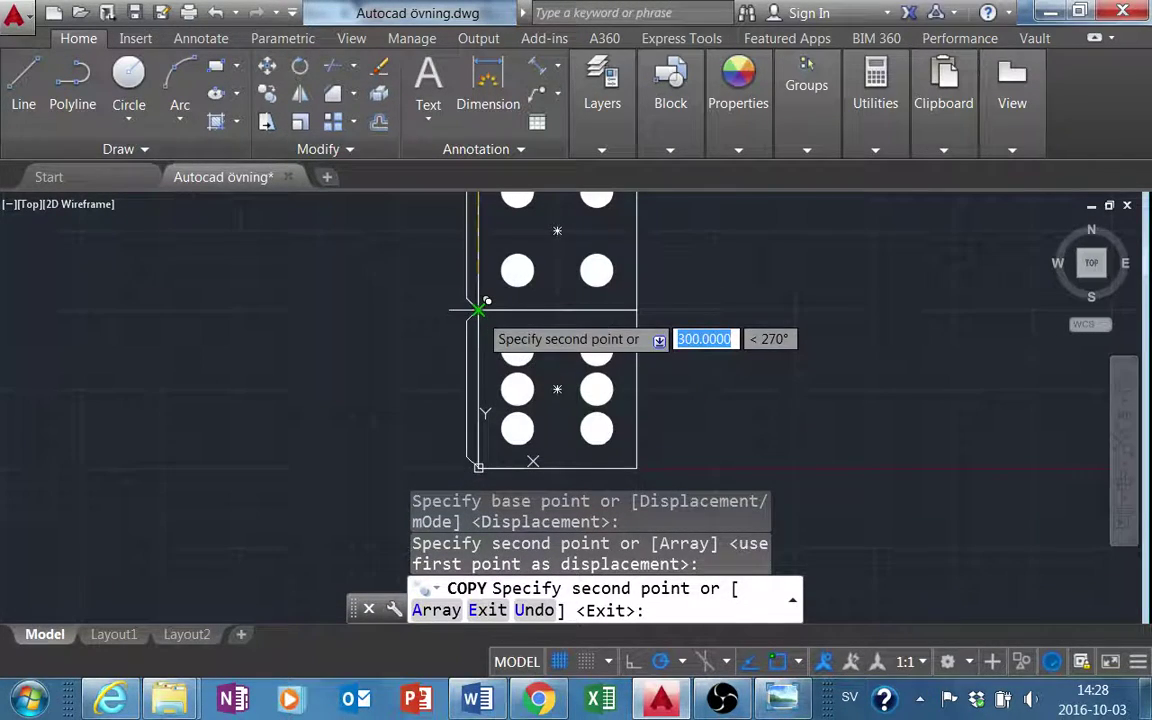
pyautogui.click(478, 311)
pyautogui.press('Escape')
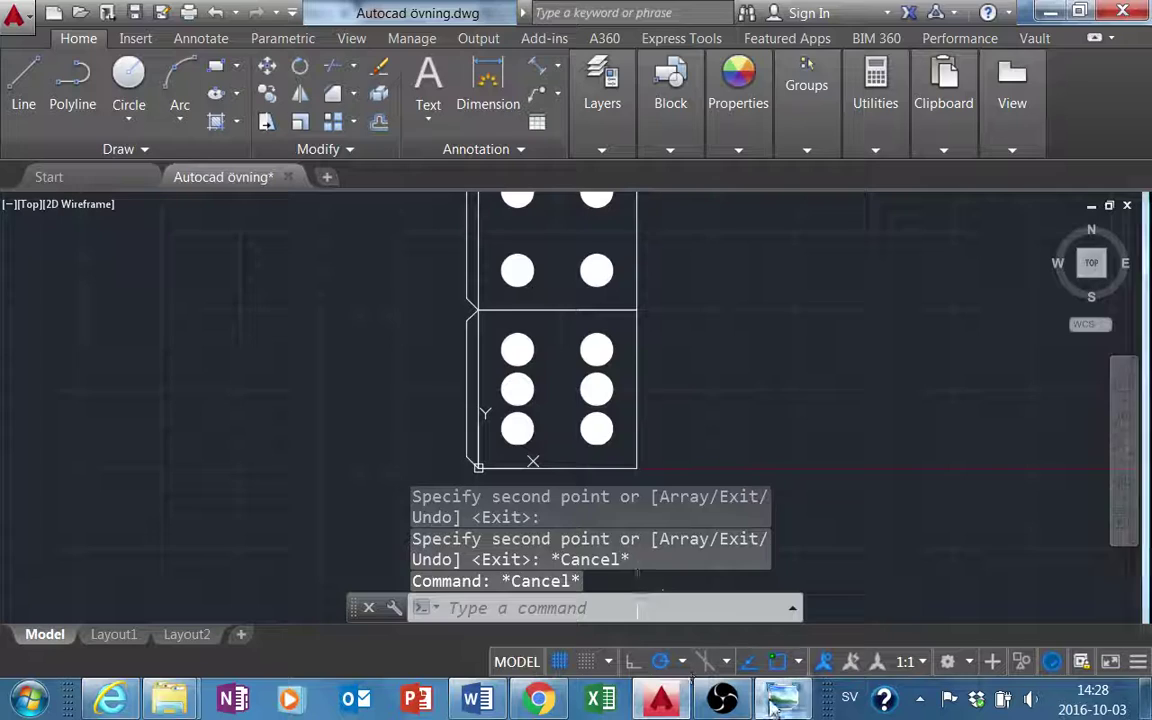
# Check the reference picture, then select both lower left glue tabs
pyautogui.click(778, 700)
pyautogui.click(775, 702)
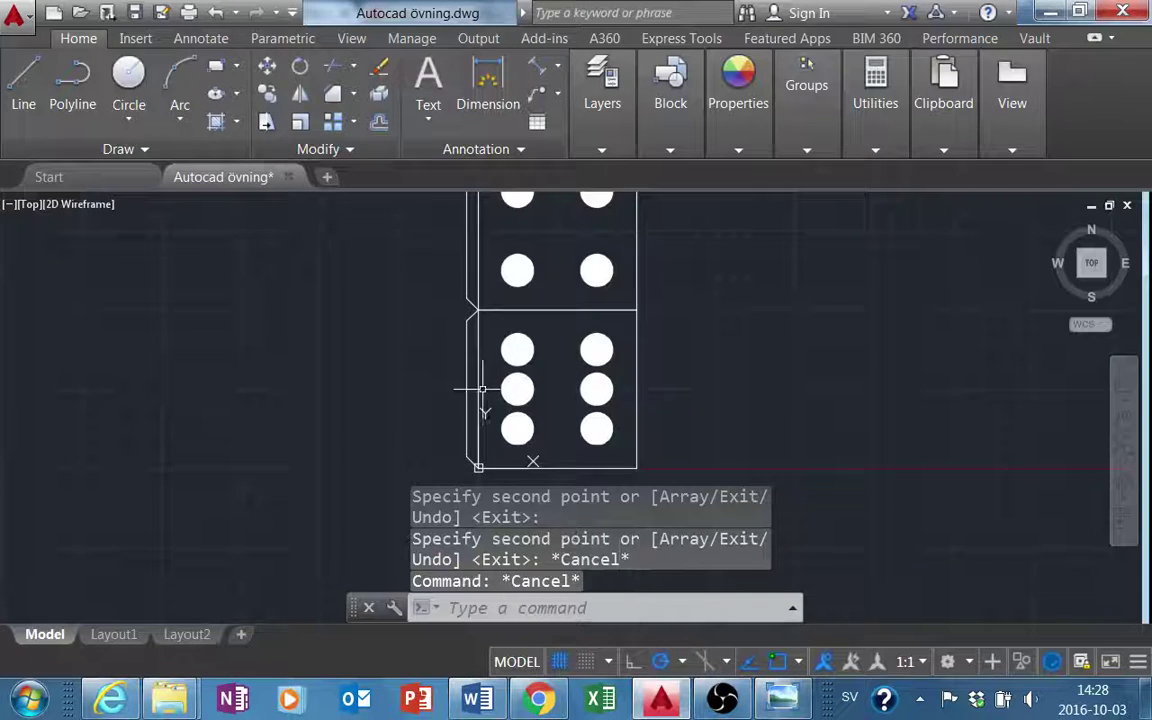
pyautogui.click(468, 357)
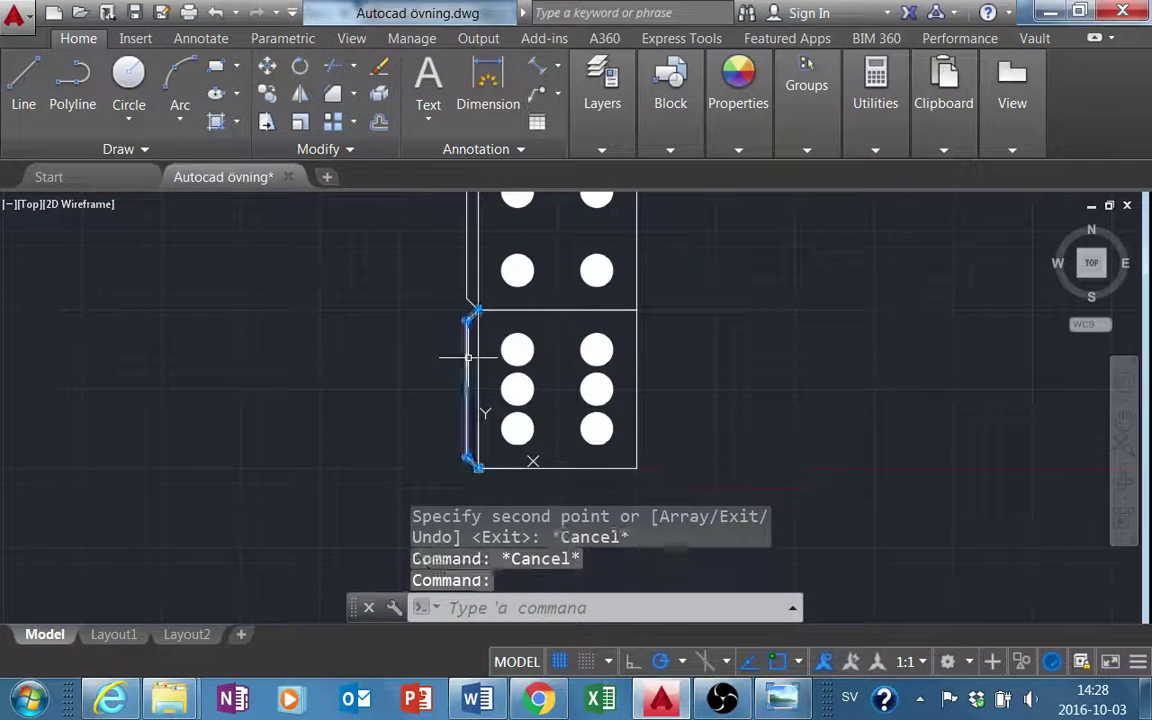
pyautogui.click(468, 272)
# Mirror the two lower left tabs about the faces' vertical centre line onto their right edges
pyautogui.scroll(-2, 483, 364)
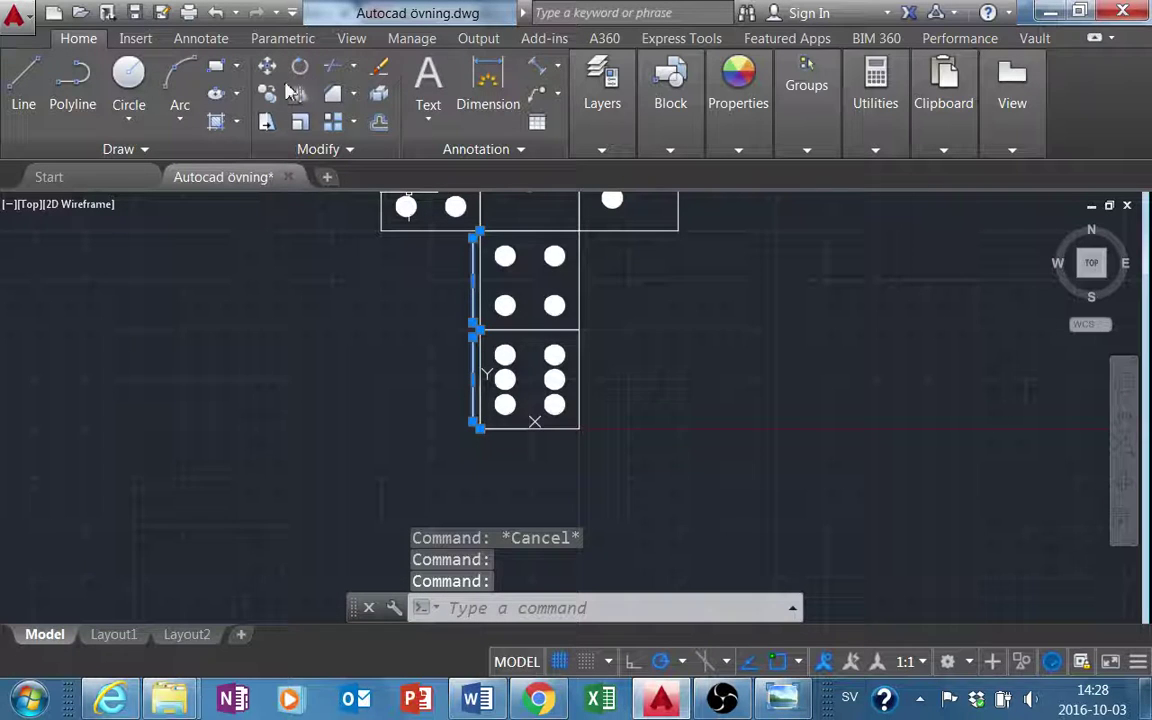
pyautogui.click(530, 420)
pyautogui.click(530, 330)
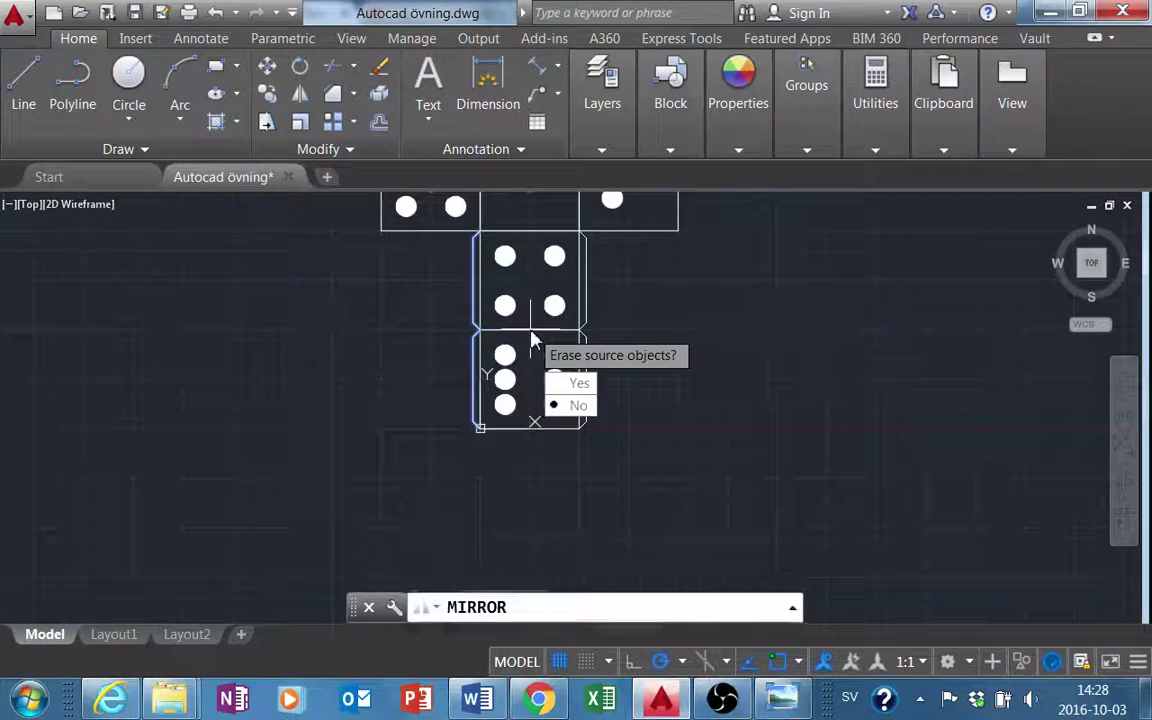
pyautogui.press('Escape')
pyautogui.press('Escape')
pyautogui.scroll(-3, 530, 330)
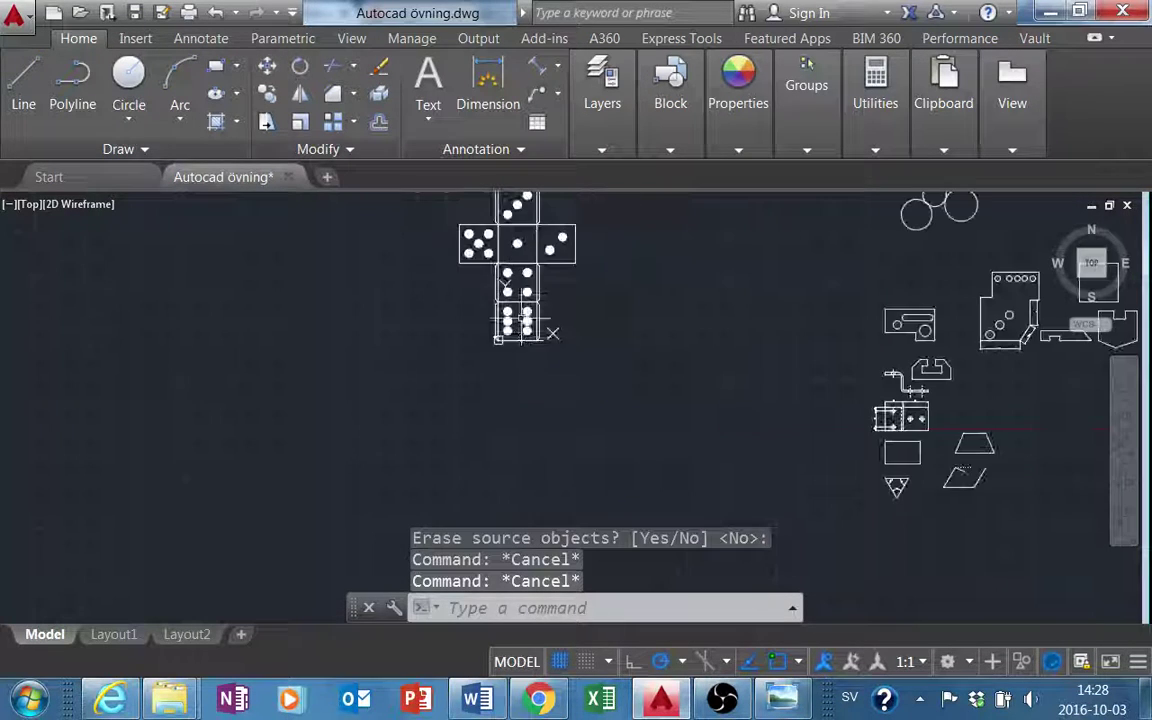
pyautogui.scroll(2, 515, 340)
pyautogui.scroll(1, 515, 360)
pyautogui.moveTo(523, 370); pyautogui.dragTo(318, 540, button='middle')
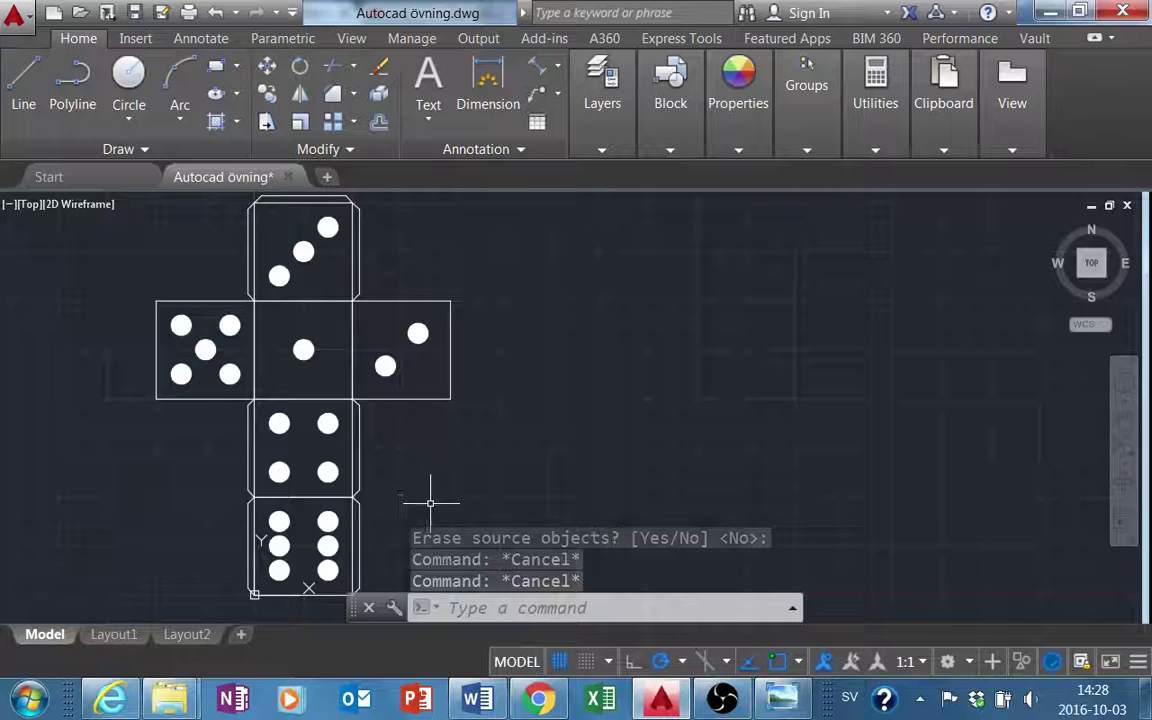
# Compare the net with the reference picture and save the drawing
pyautogui.click(788, 714)
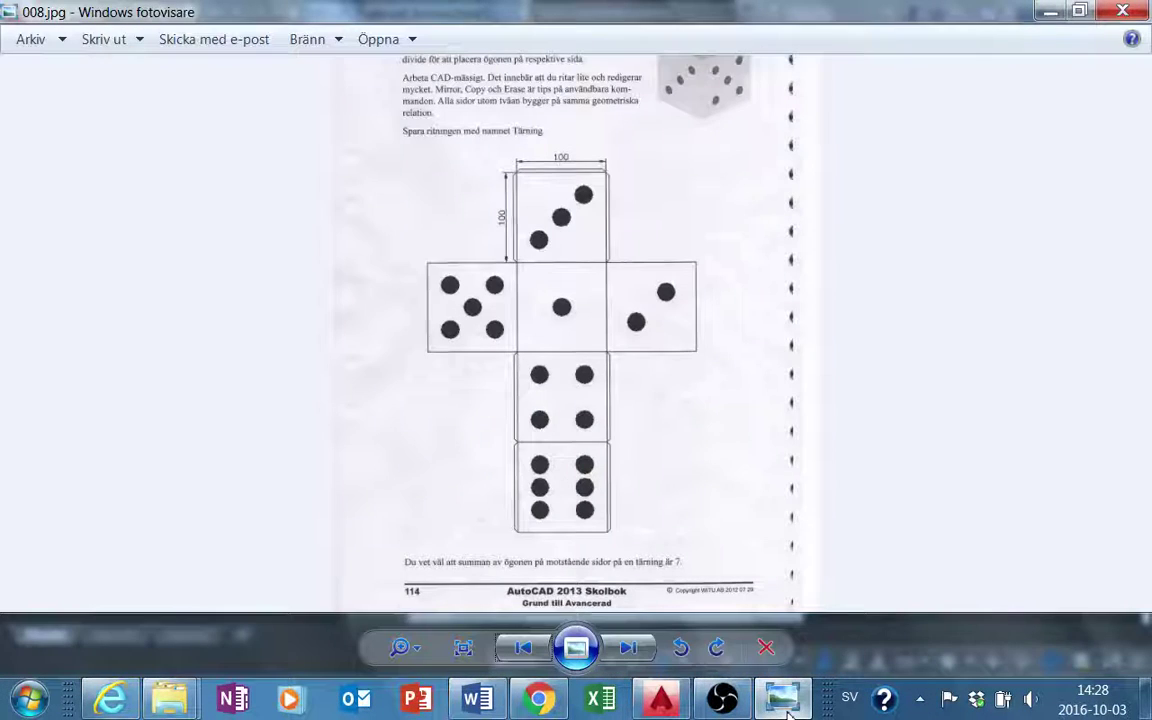
pyautogui.click(788, 714)
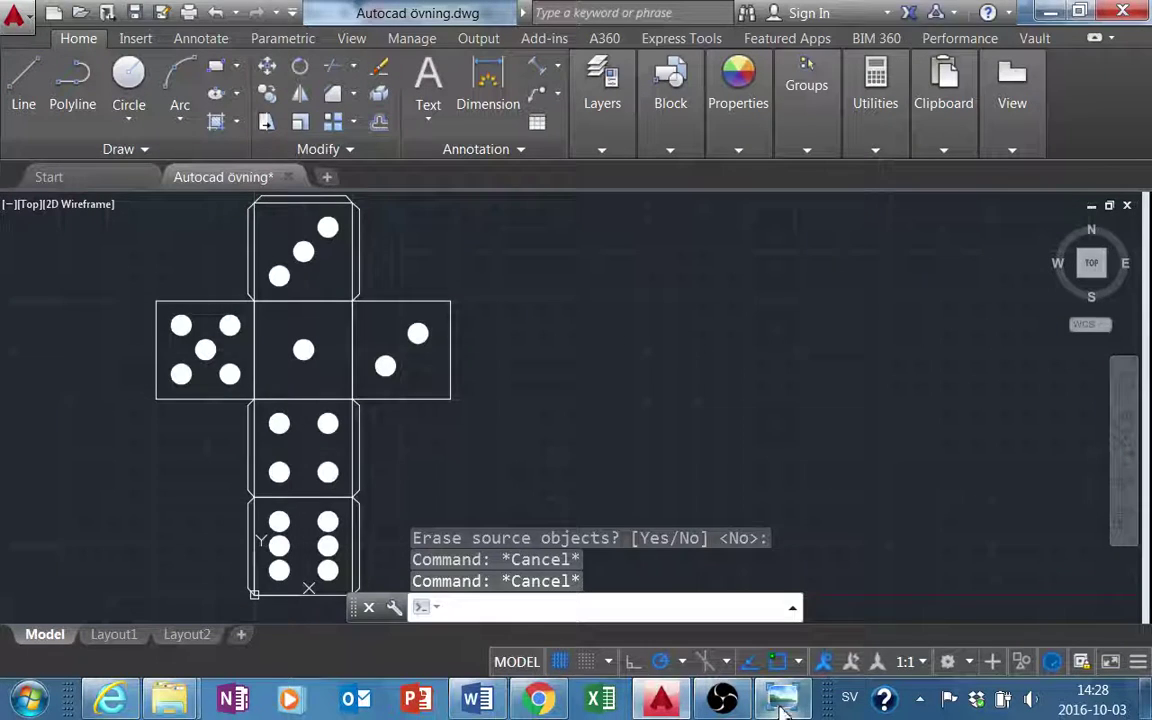
pyautogui.hotkey('ctrl', 's')
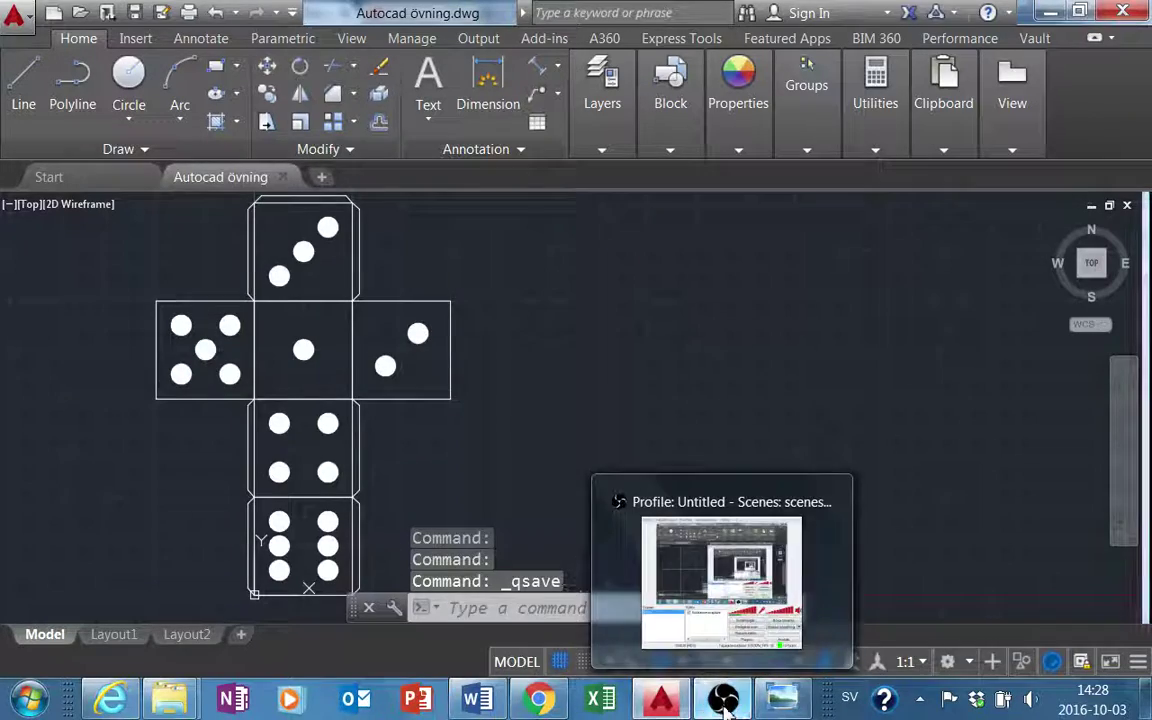